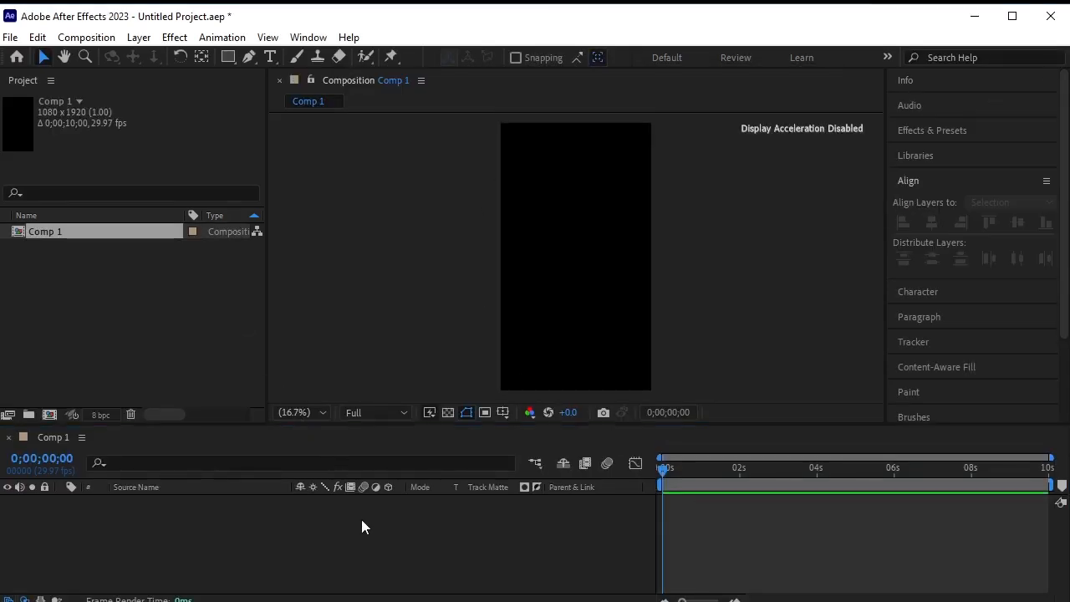
Draw a white hexagon with an outer radius of about 87 px near the composition's middle and centre its anchor point on it.
left_click(227, 56)
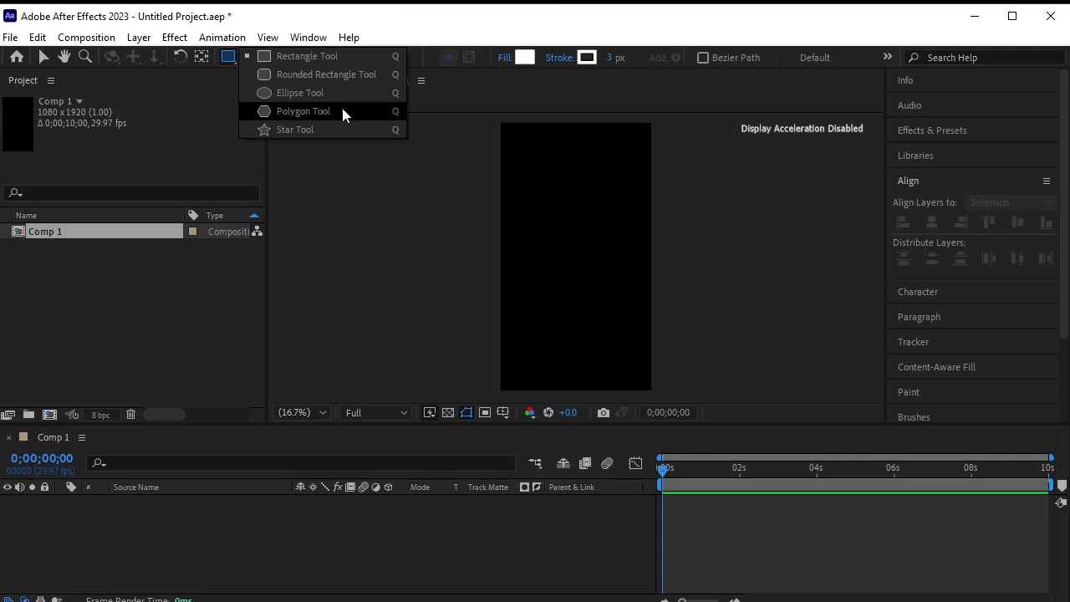
left_click(344, 115)
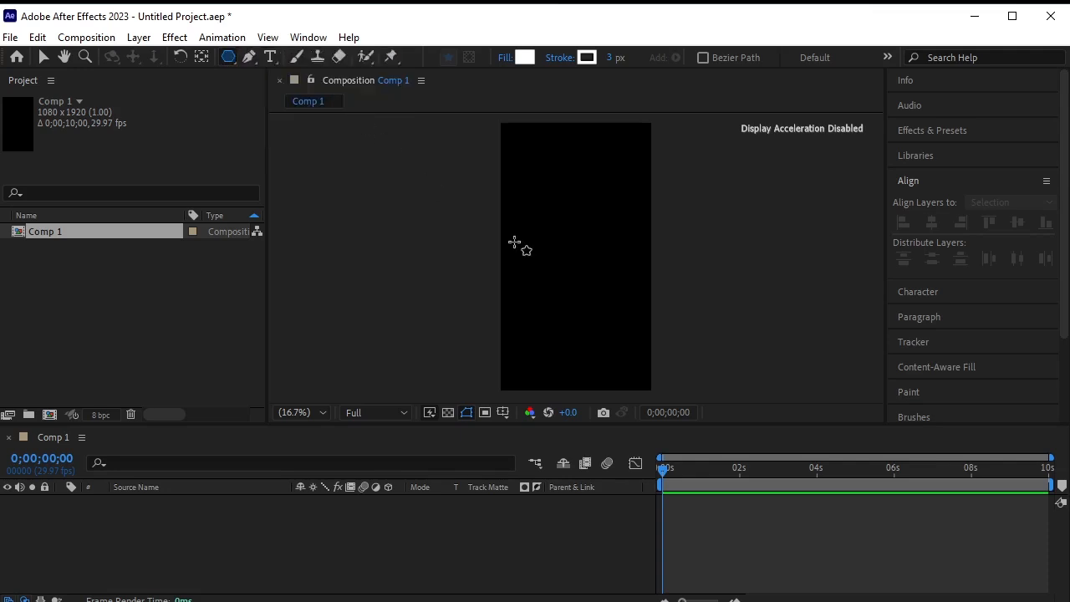
left_click(562, 245)
left_click_drag(562, 245, 572, 253)
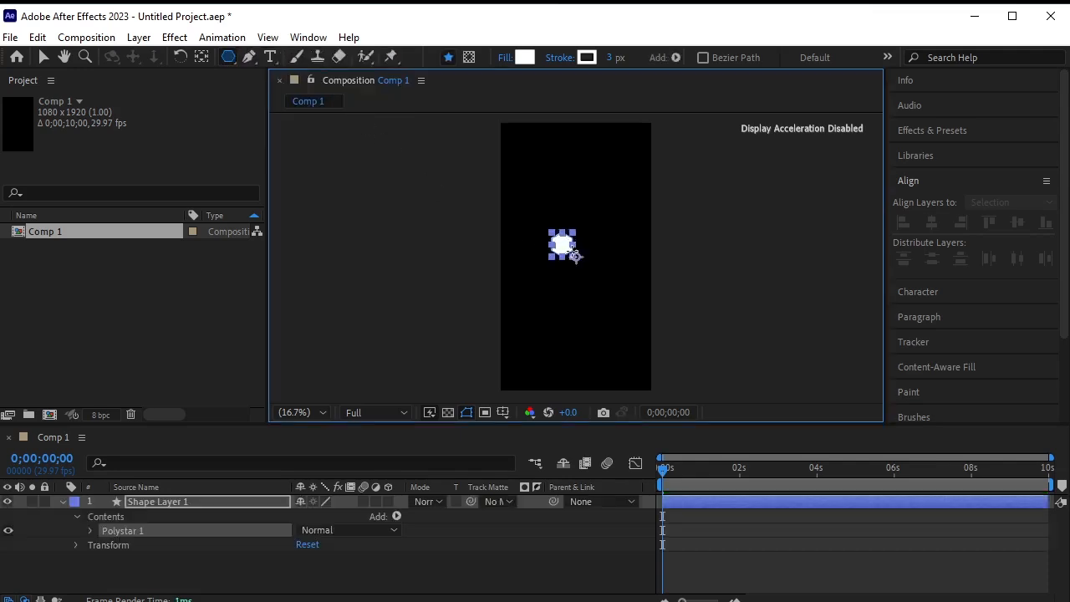
scroll(564, 251, "up", 5)
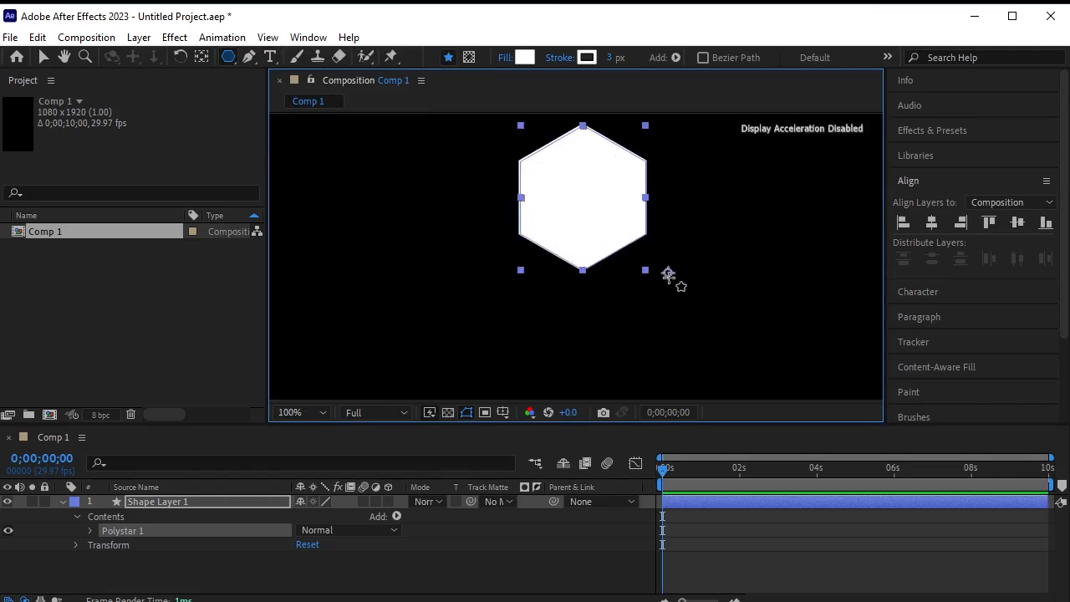
left_click(206, 62)
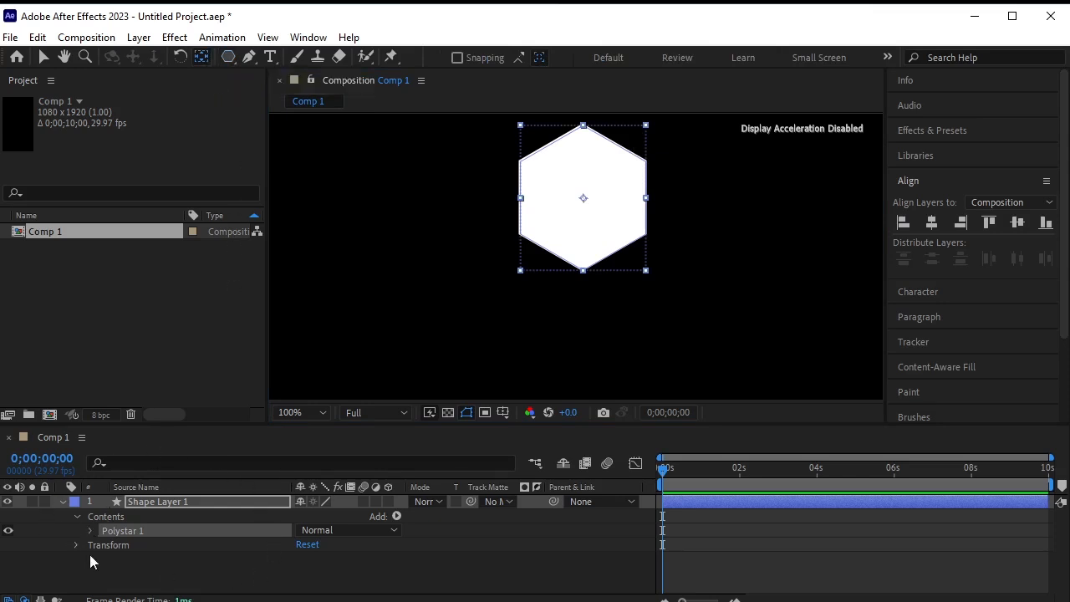
Expand the hexagon's Polystar Path 1 properties and change its type from Polygon to Star.
left_click_drag(329, 423, 330, 395)
left_click_drag(580, 191, 565, 217)
left_click(89, 502)
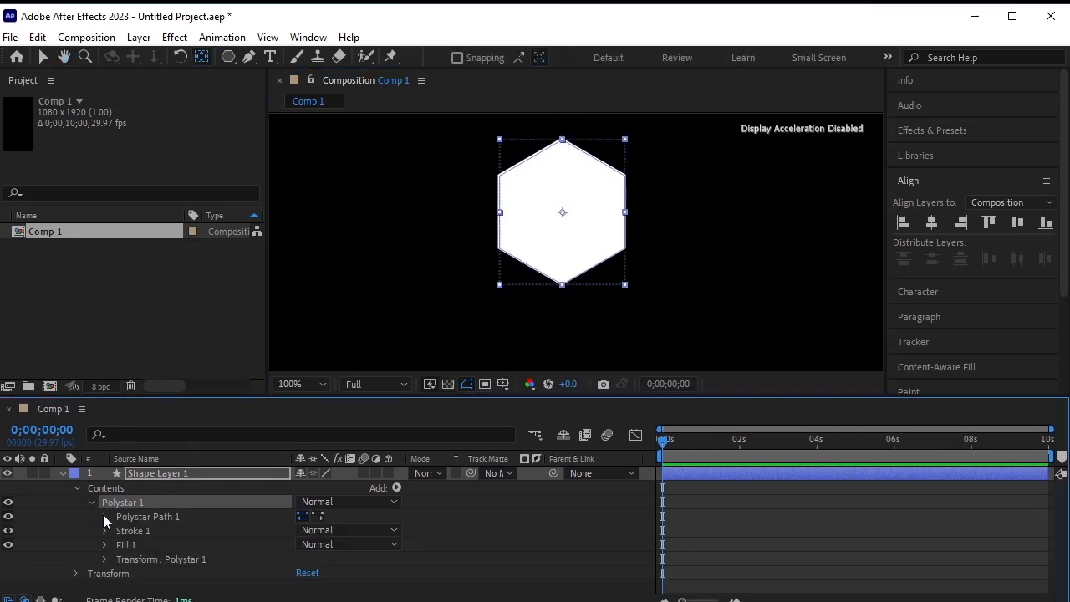
left_click(103, 517)
scroll(104, 515, "down", 1)
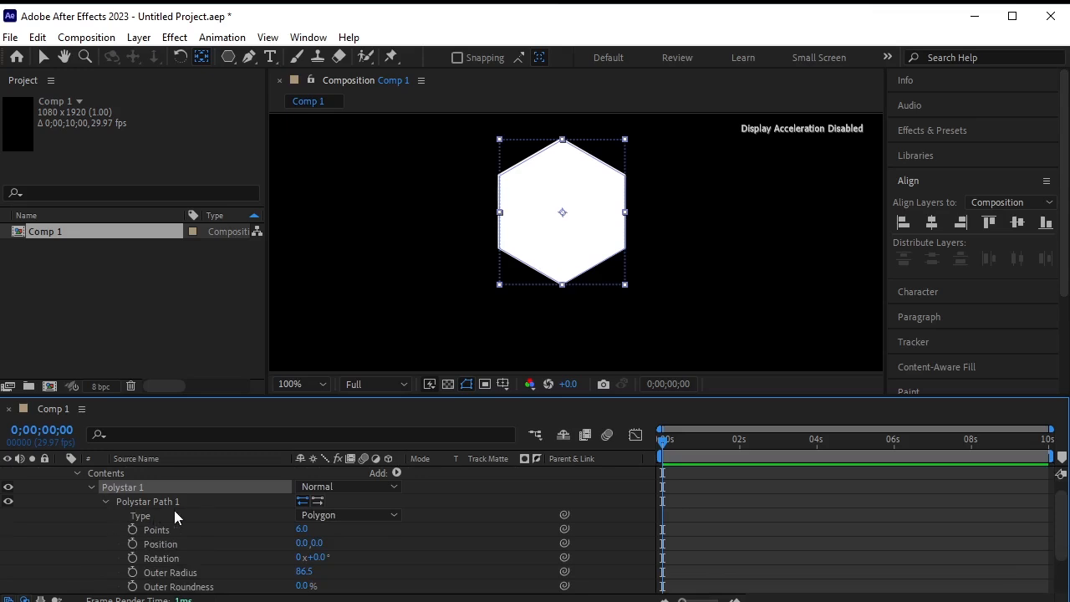
left_click(339, 516)
left_click(356, 535)
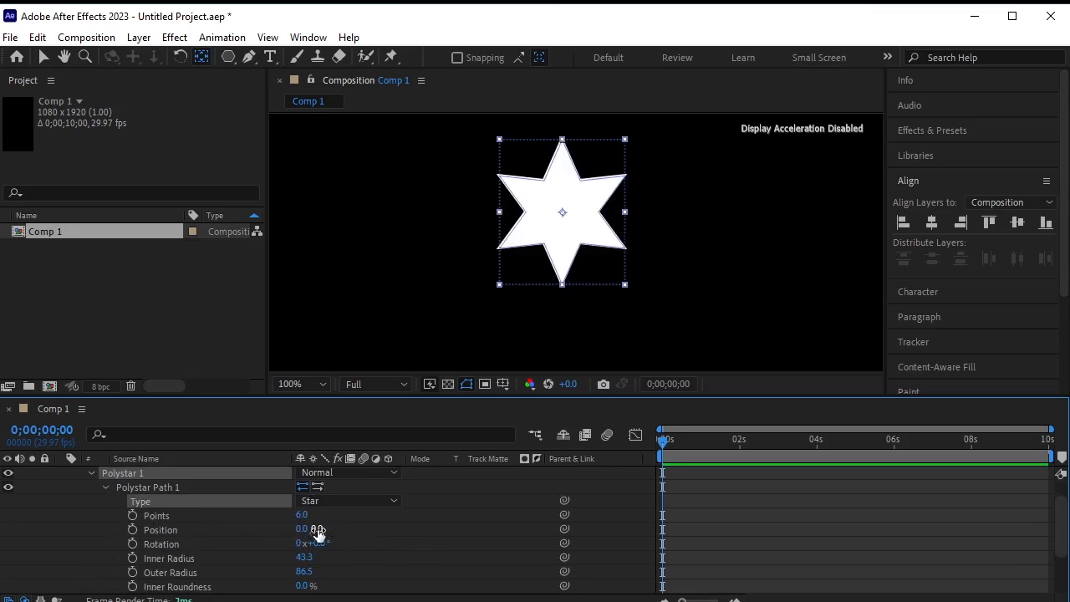
Shape the star into petals with outer roundness 103%, inner roundness 4%, outer radius 79.5 and inner radius 21.3.
scroll(315, 520, "down", 1)
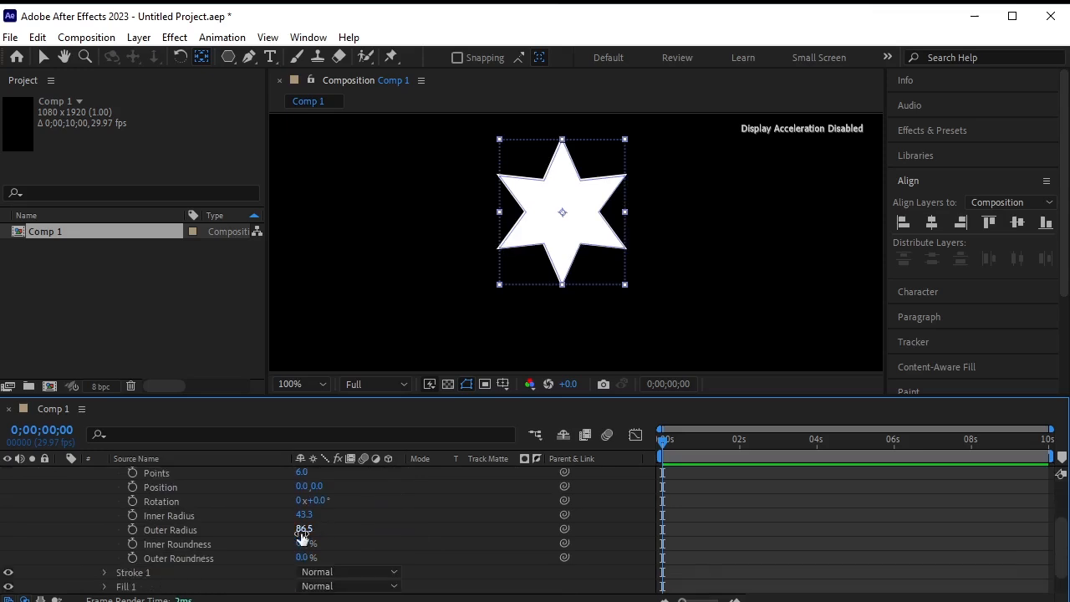
left_click_drag(306, 557, 376, 546)
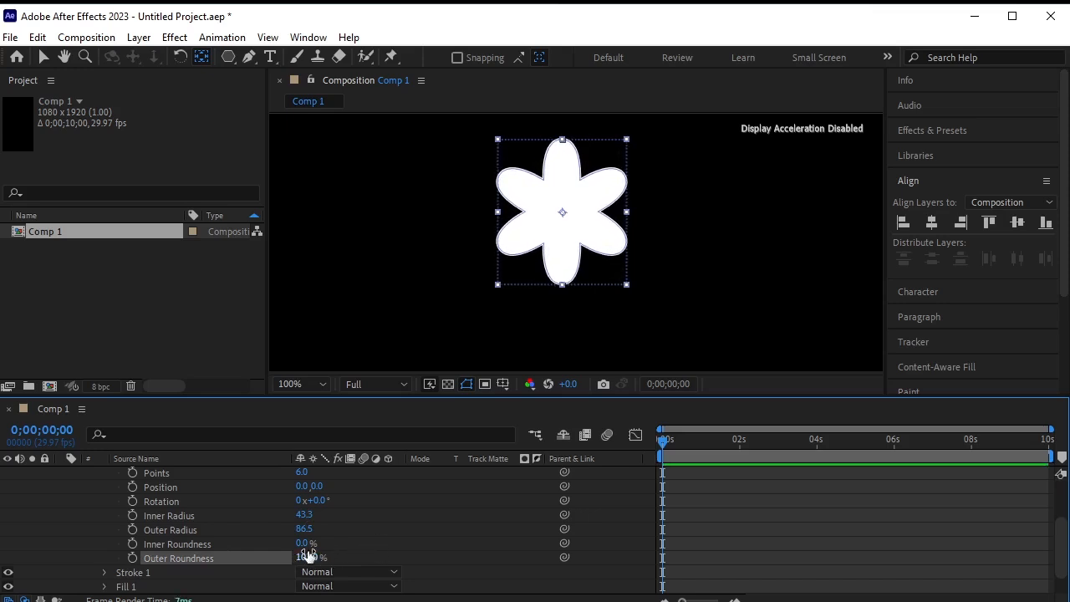
left_click_drag(304, 545, 283, 517)
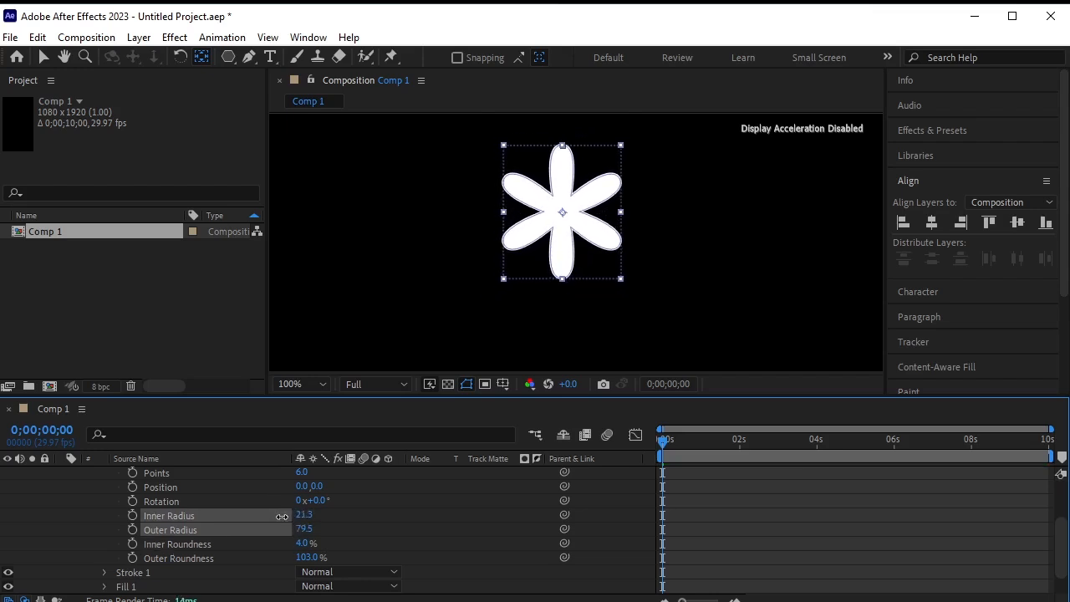
left_click(306, 515)
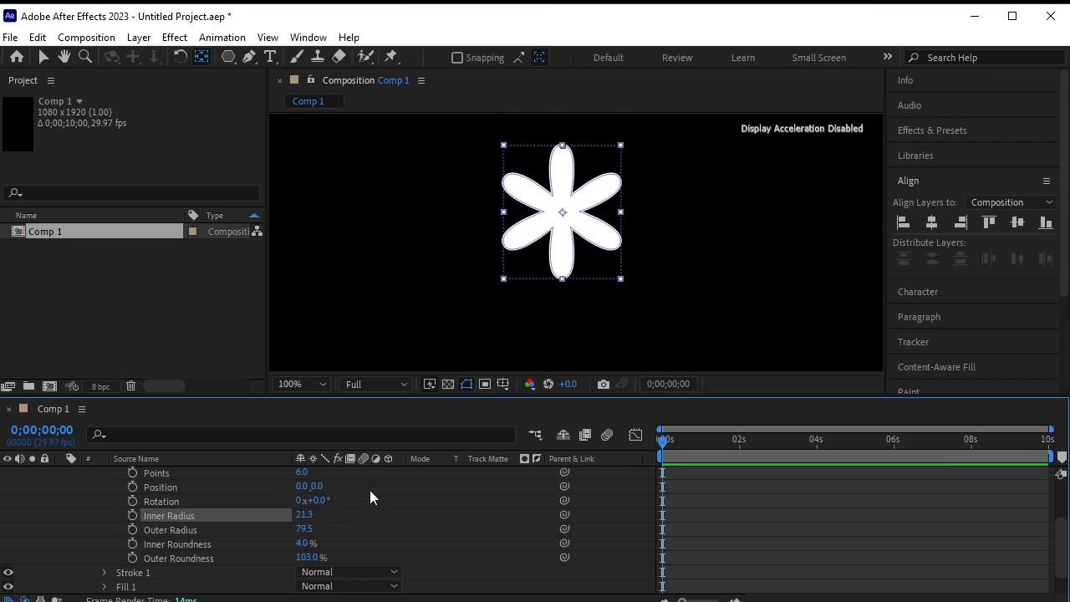
Set the flower's points to 7 and its inner radius to 10.3, and collapse Shape Layer 1 with nothing selected.
left_click(301, 472)
type("7")
key("Return")
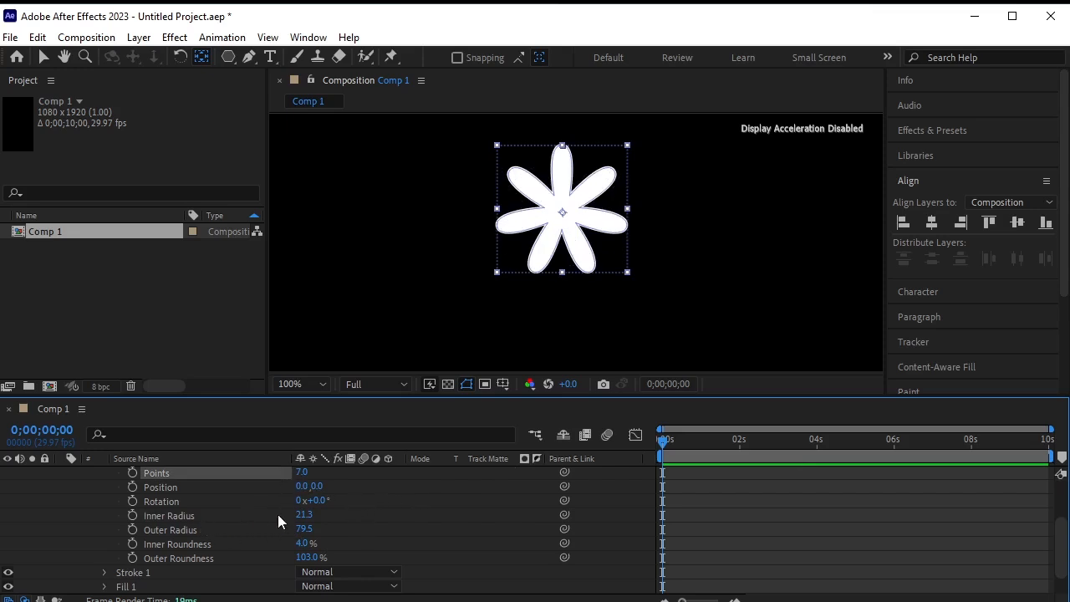
left_click_drag(304, 515, 301, 516)
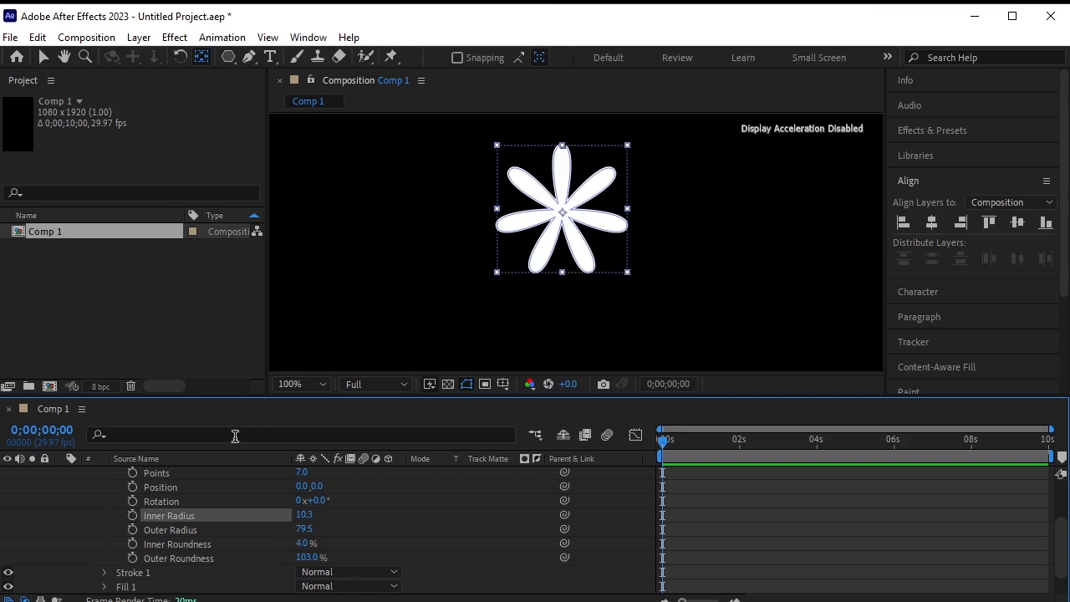
scroll(185, 503, "up", 2)
left_click(89, 472)
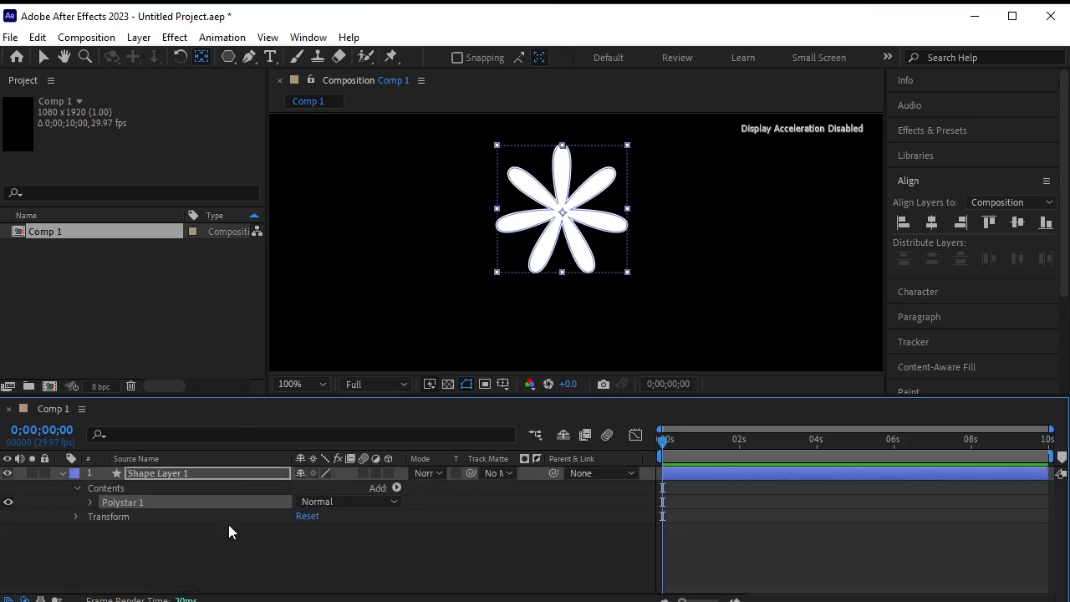
left_click(238, 531)
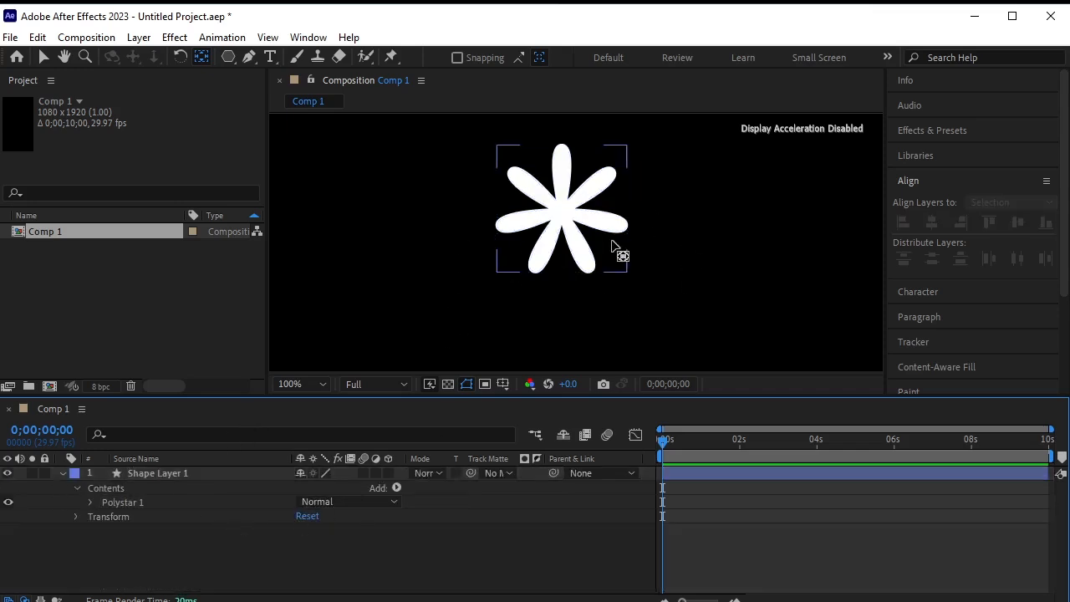
left_click(62, 475)
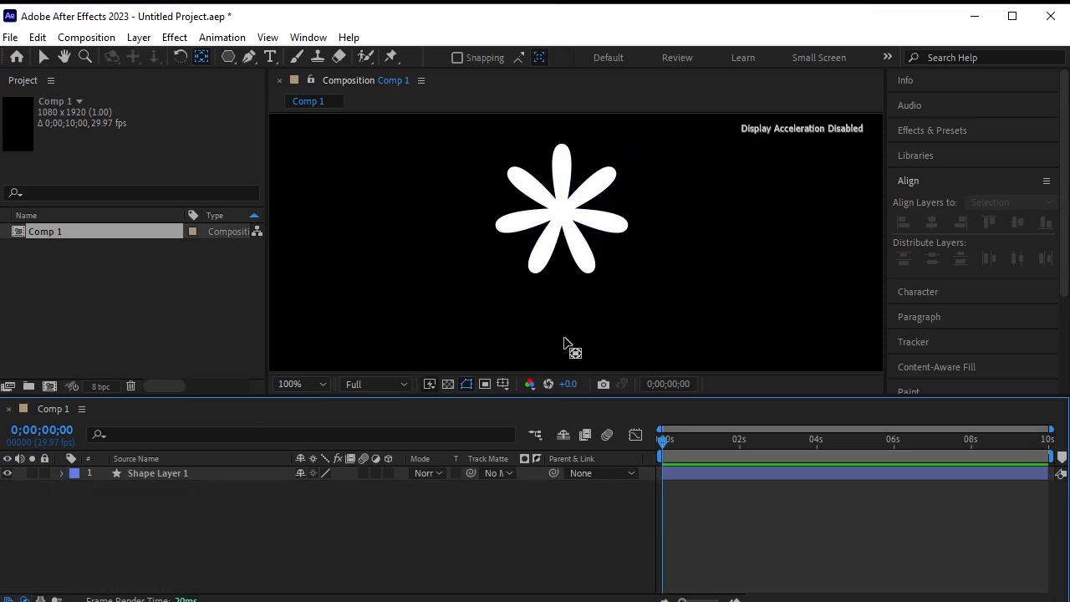
Draw a straight vertical stem with the Pen tool on a new shape layer, from the flower's centre to below its petals.
left_click(250, 58)
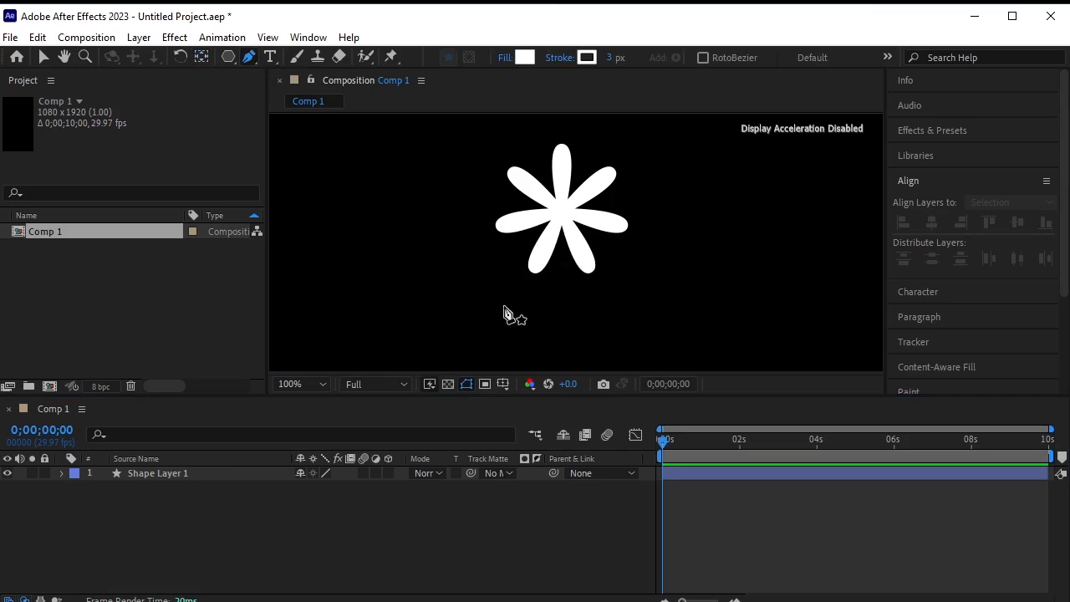
left_click(560, 214)
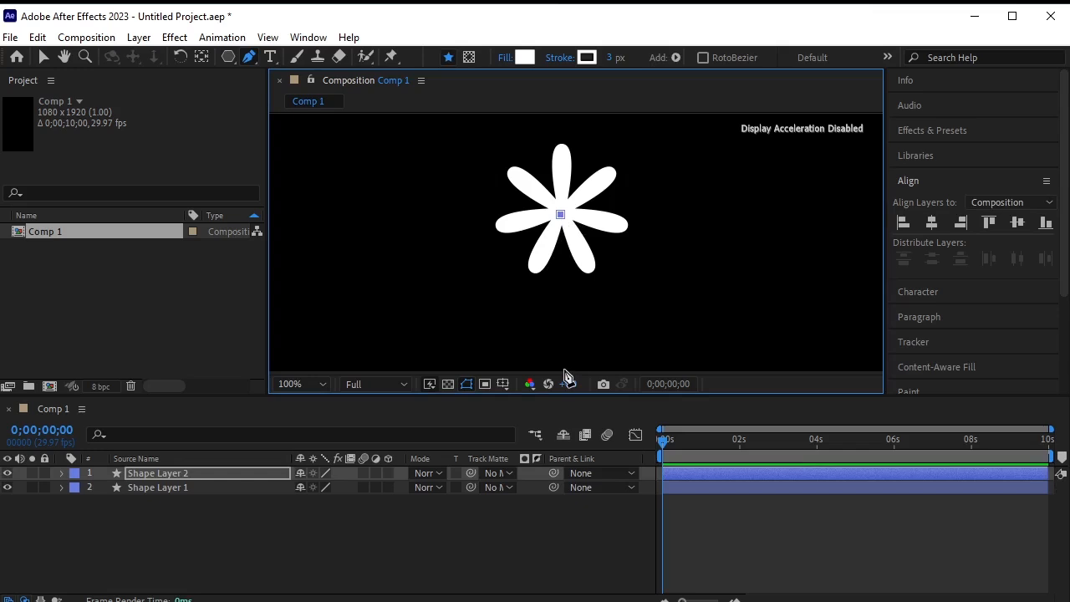
left_click(561, 369)
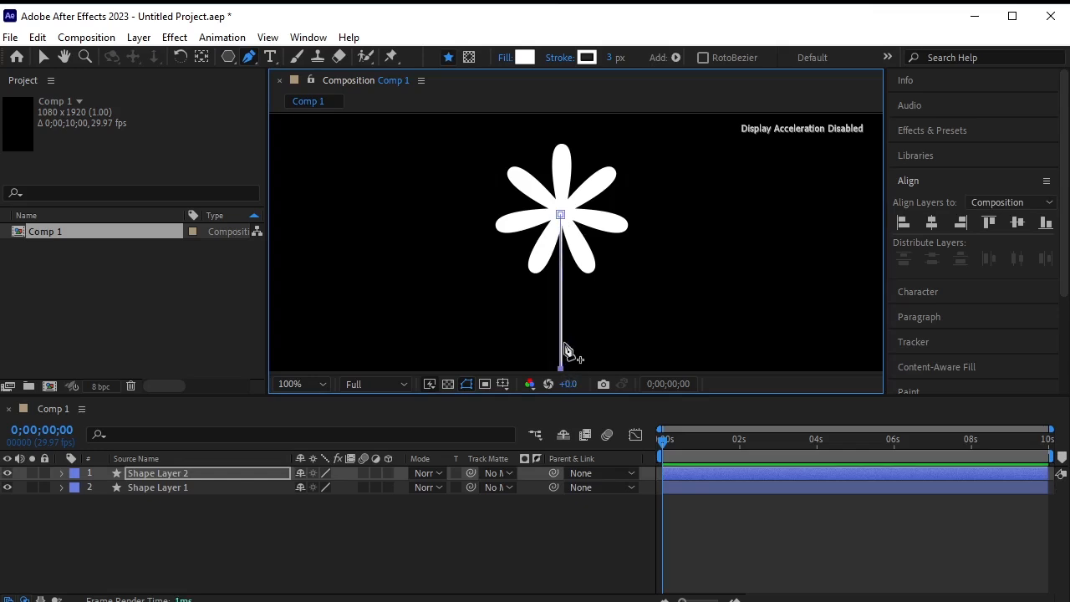
left_click(44, 57)
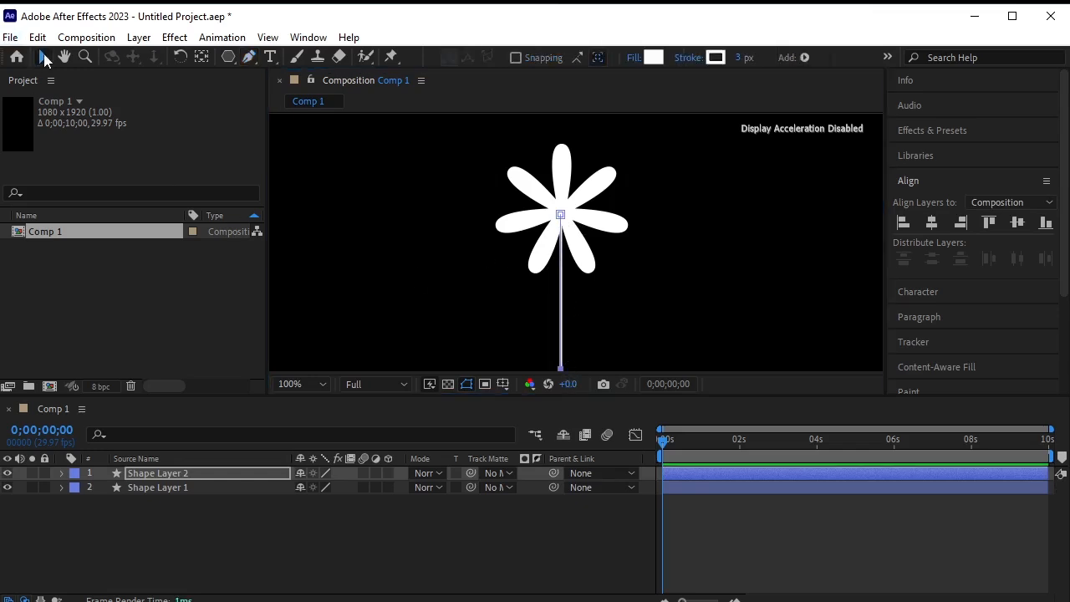
left_click(488, 516)
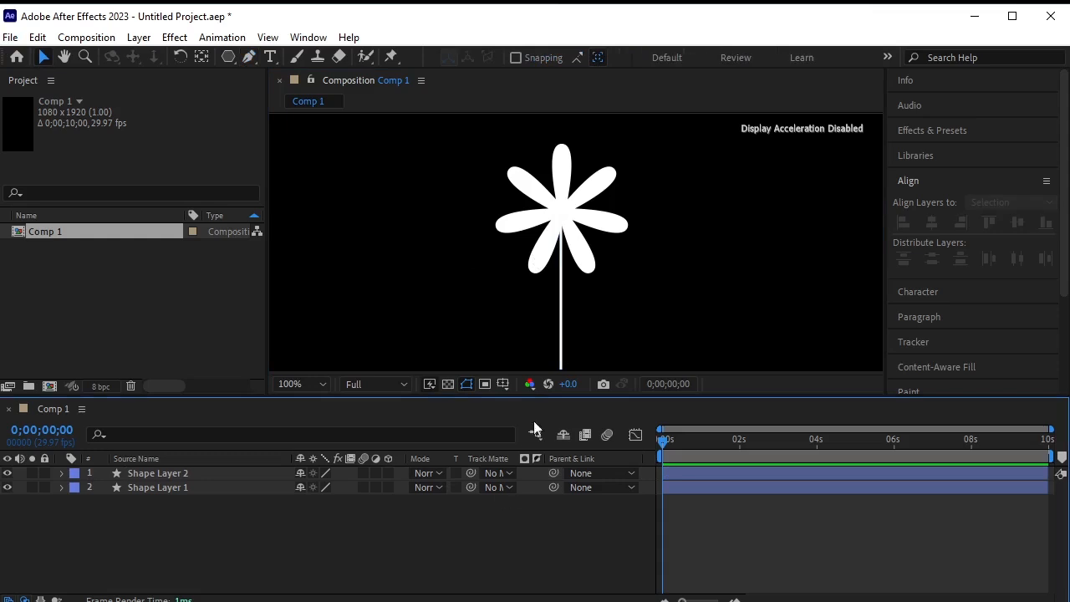
Nudge the stem slightly to the right so it lines up with the flower's centre, and deselect it.
left_click(562, 354)
key("Return")
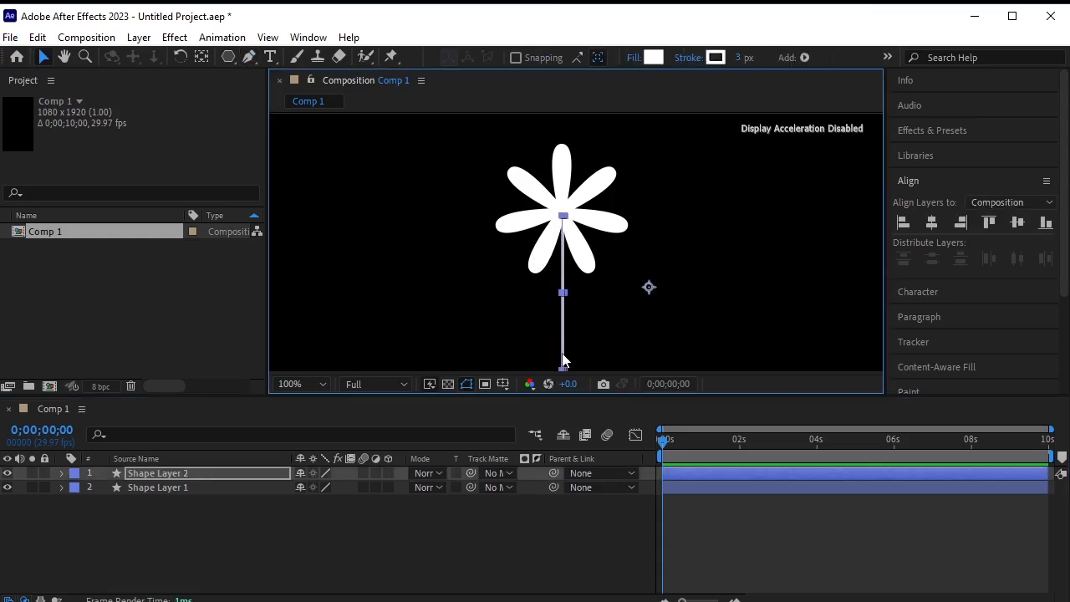
left_click(509, 529)
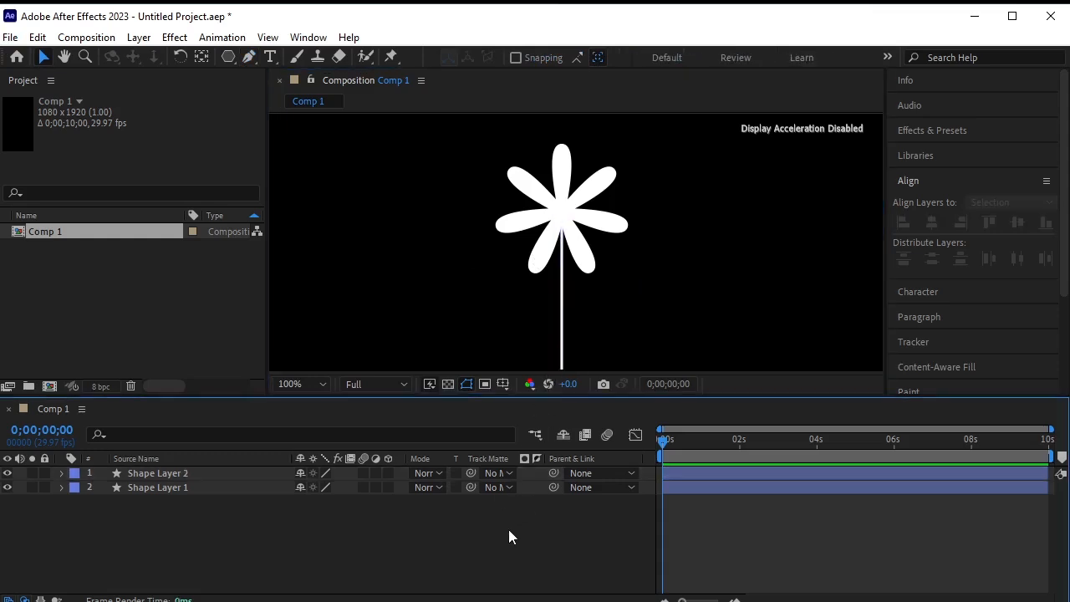
Set the stroke width of the stem on Shape Layer 2 to 4 px and deselect the layer.
scroll(588, 348, "down", 4)
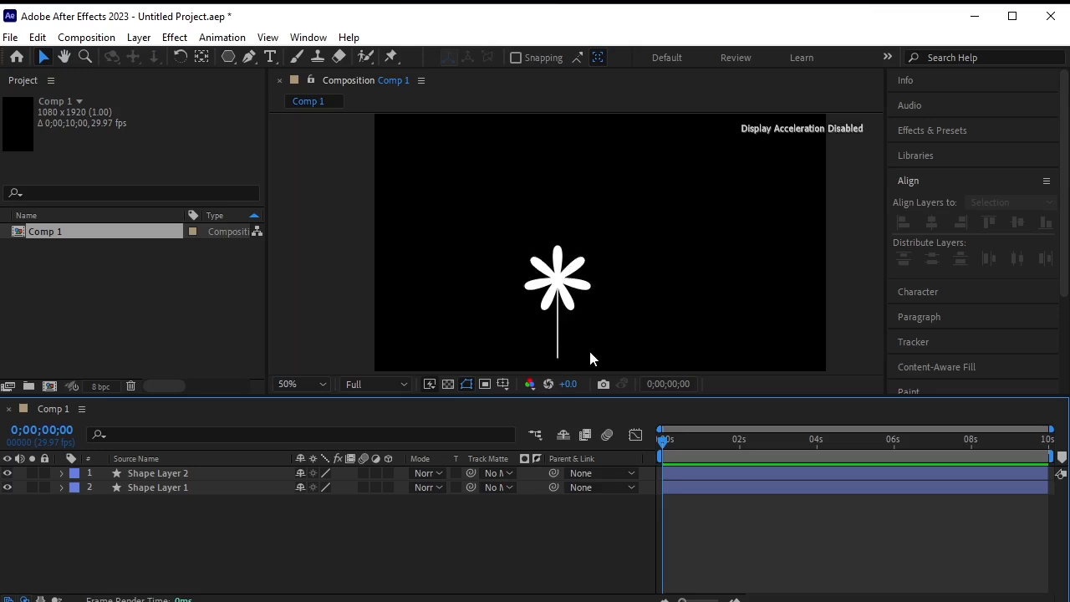
scroll(575, 305, "up", 2)
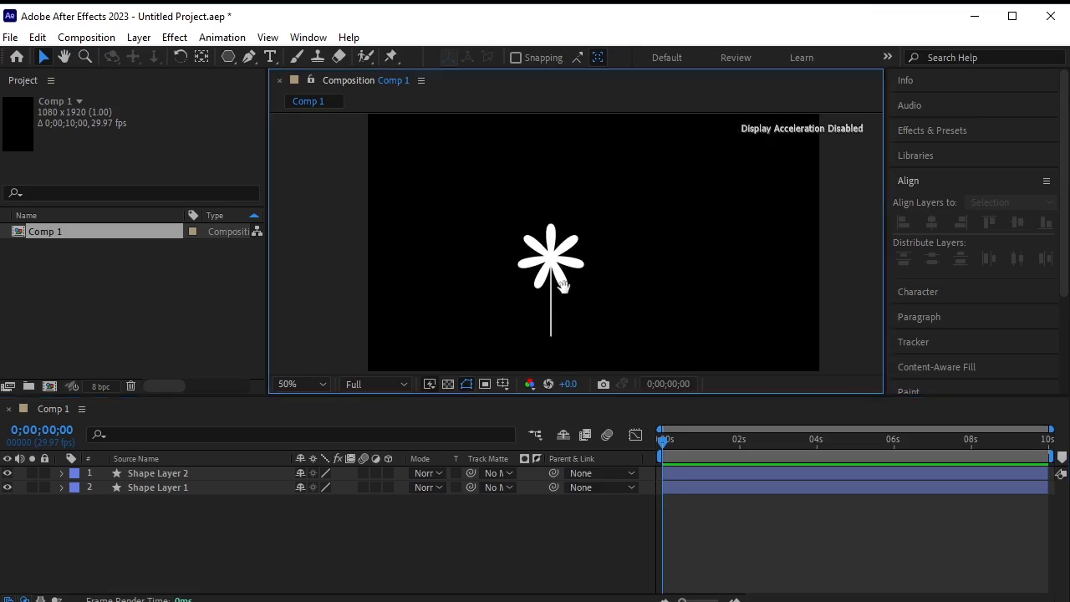
left_click(242, 473)
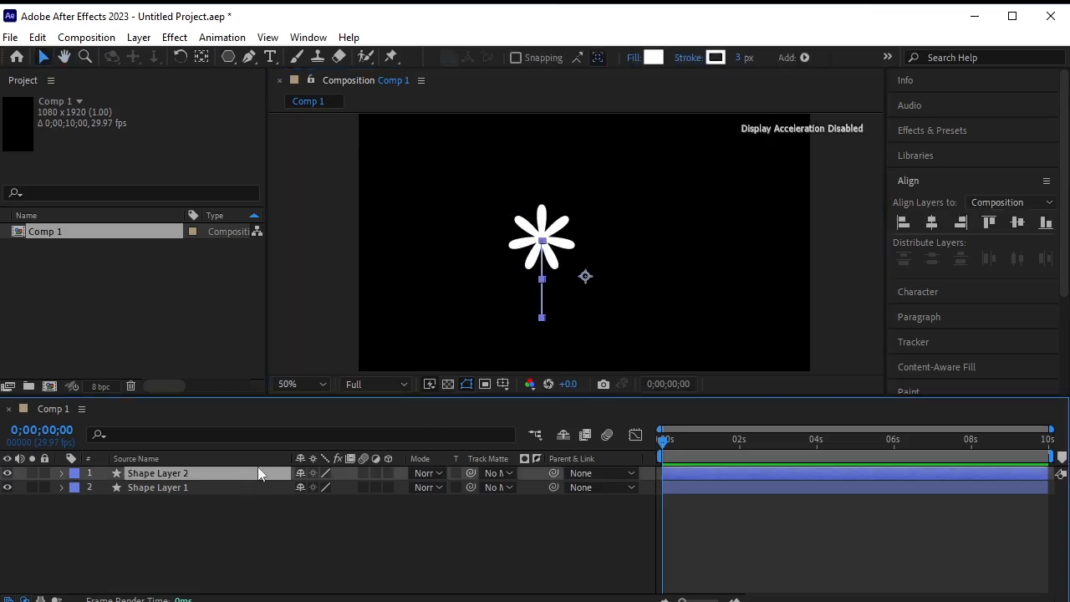
left_click(744, 58)
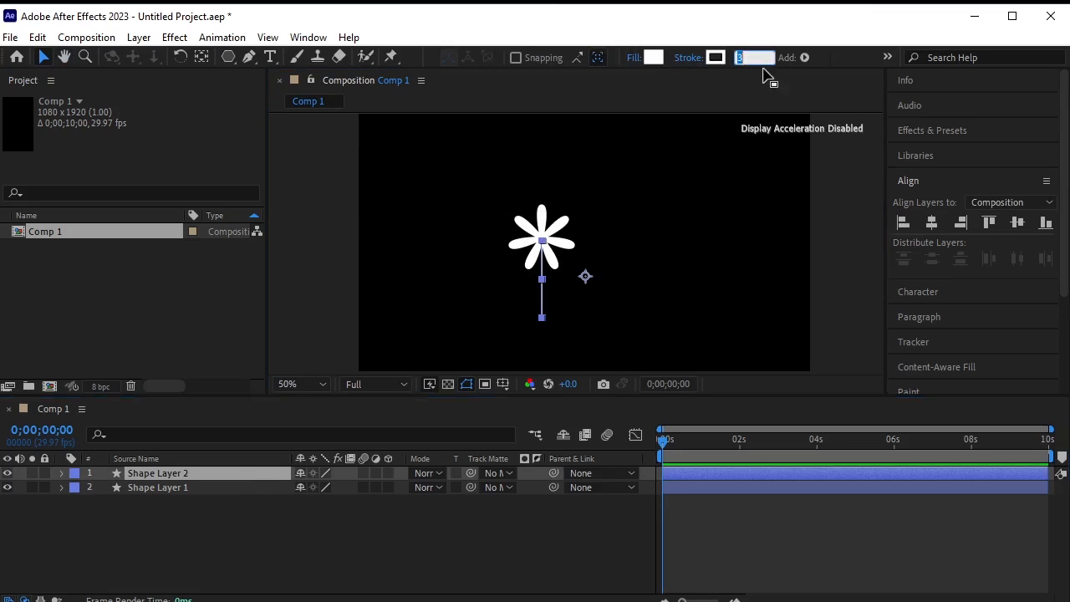
type("4")
key("Return")
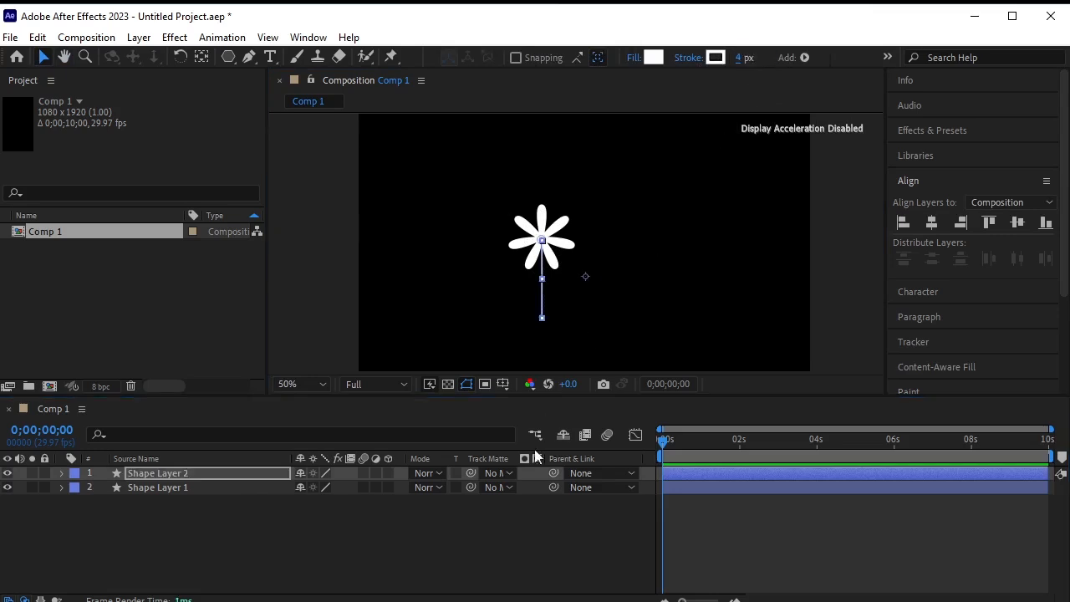
left_click(506, 514)
Taper the stem's stroke on Shape Layer 2 by setting the taper's Start Length to 51%.
scroll(566, 284, "up", 2)
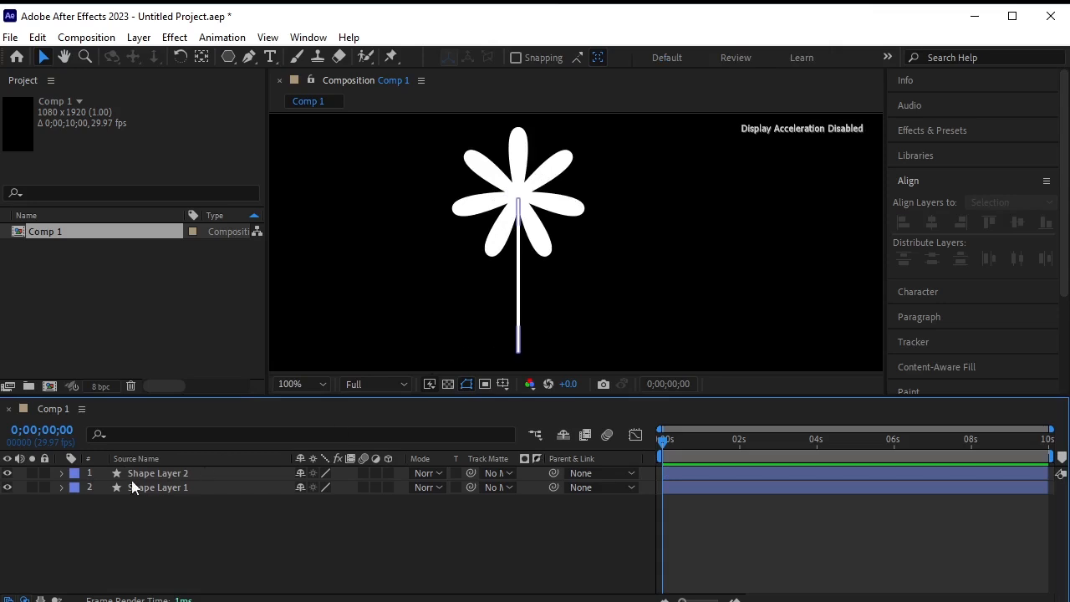
left_click(62, 474)
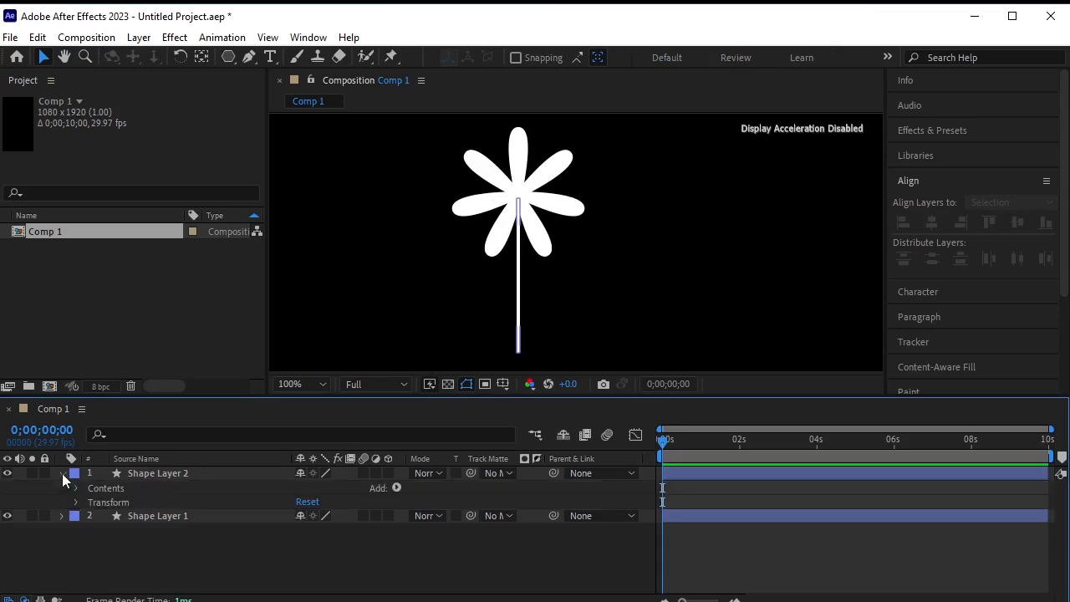
left_click(77, 488)
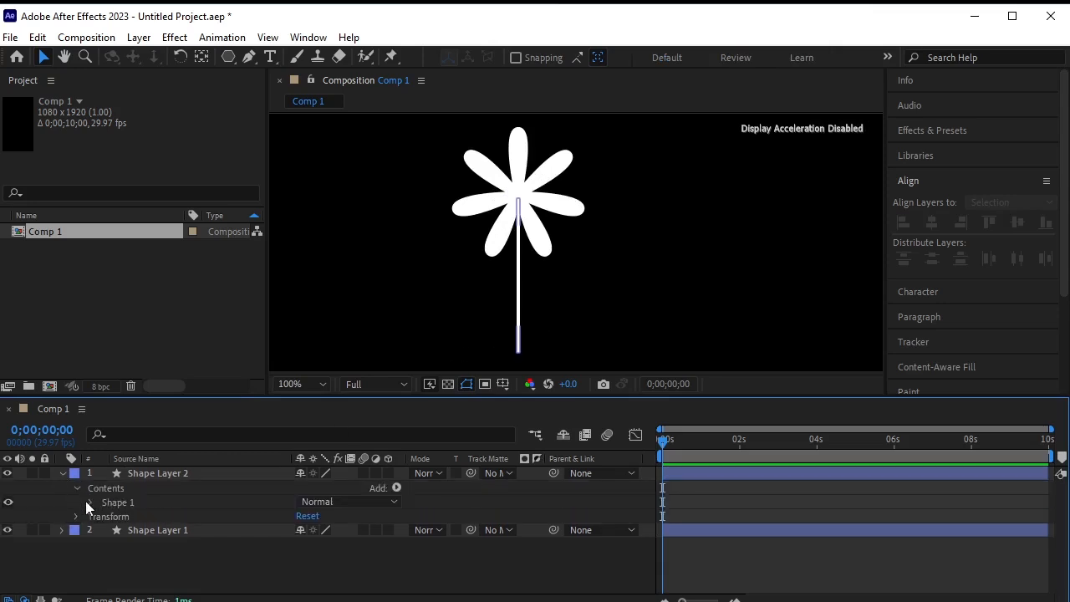
left_click(89, 503)
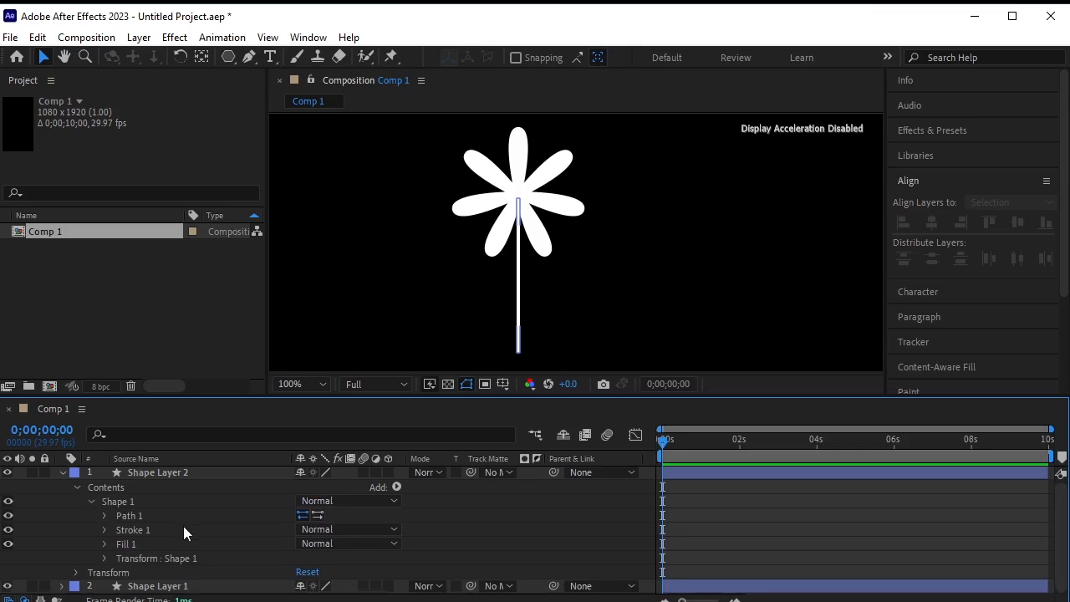
left_click(108, 529)
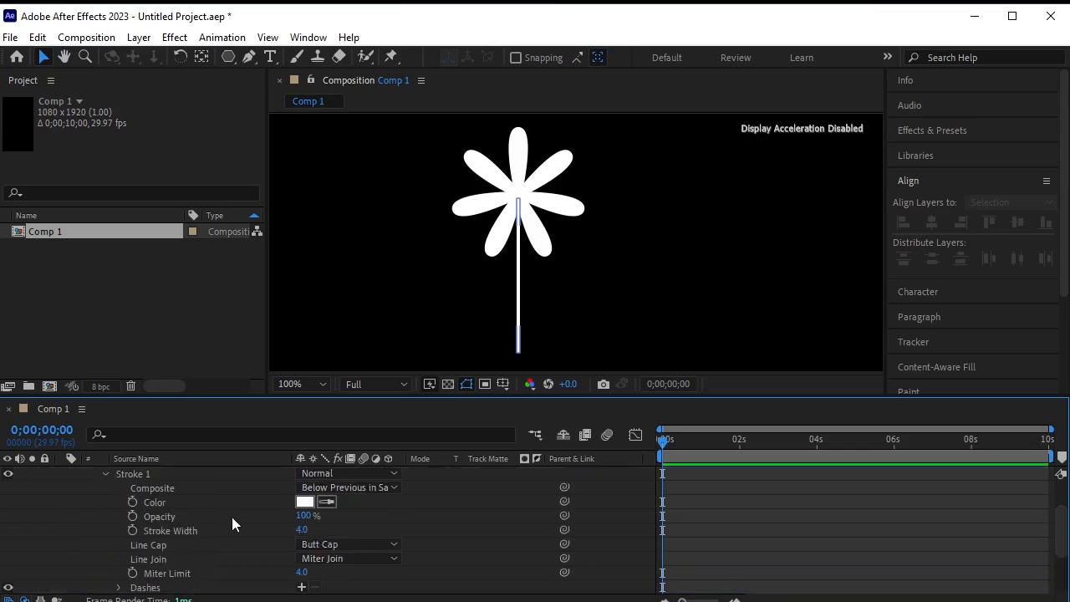
scroll(317, 515, "down", 2)
scroll(318, 519, "down", 1)
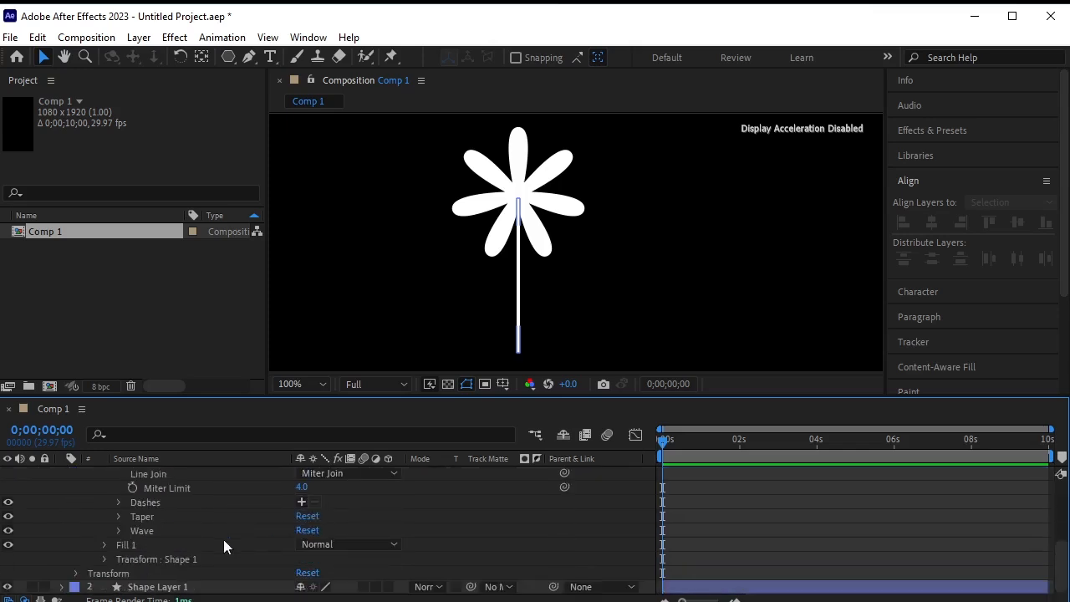
left_click(119, 517)
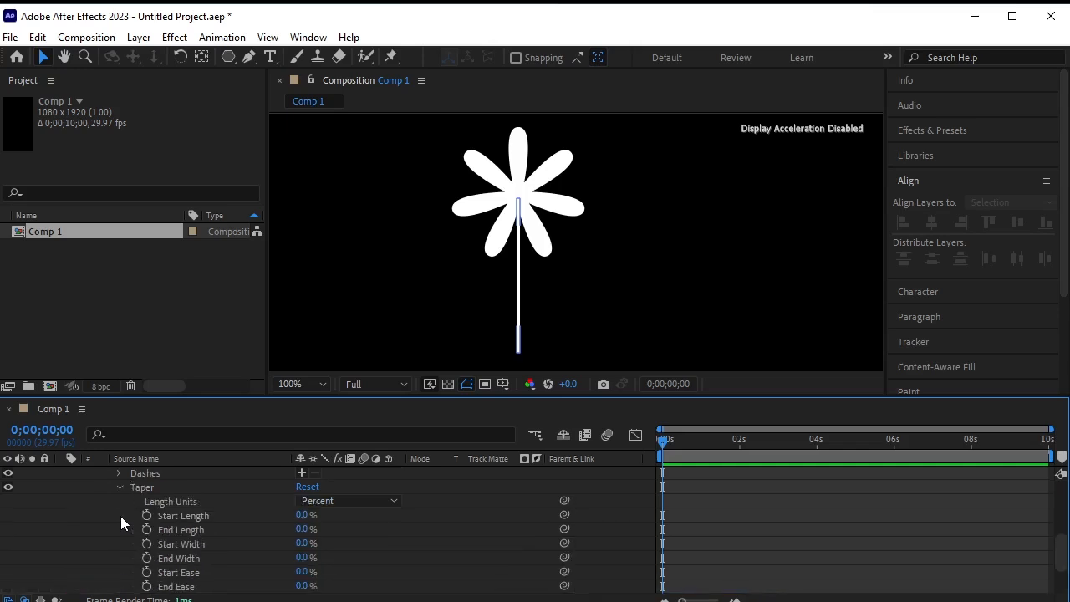
mouse_move(305, 517)
left_mouse_down()
mouse_move(359, 516)
mouse_move(326, 521)
left_mouse_up()
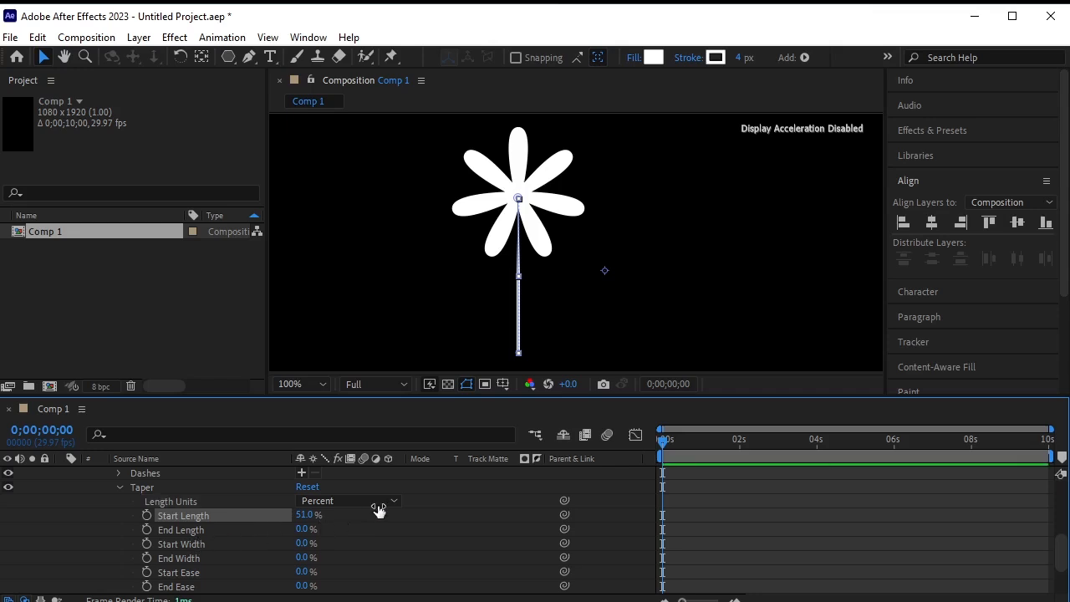
left_click(249, 351)
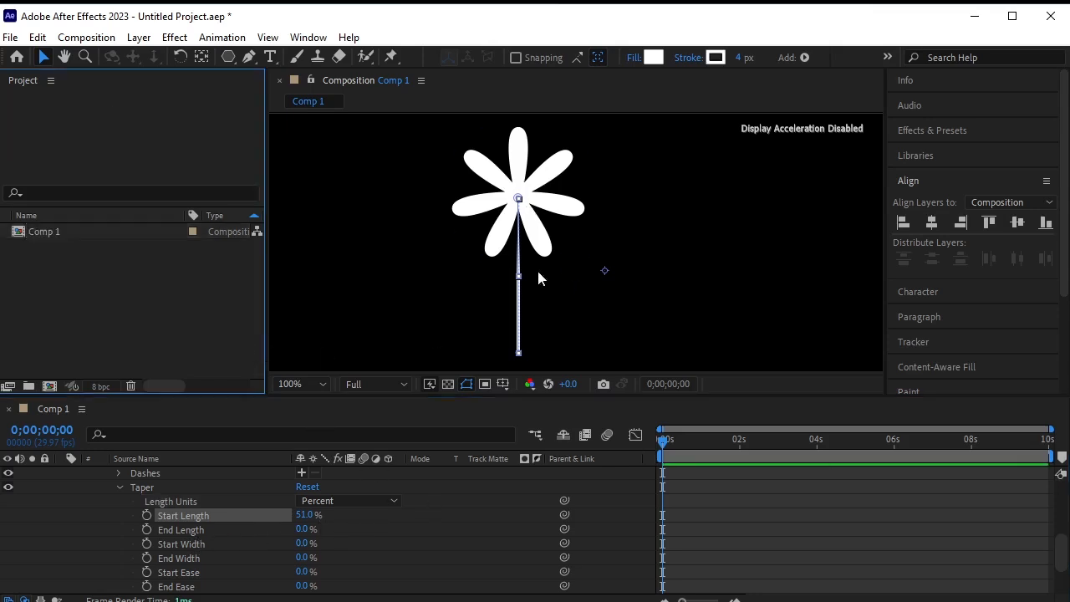
Collapse the taper, stroke and layer properties of Shape Layer 2 and bring up the list of effects and presets.
scroll(184, 552, "up", 2)
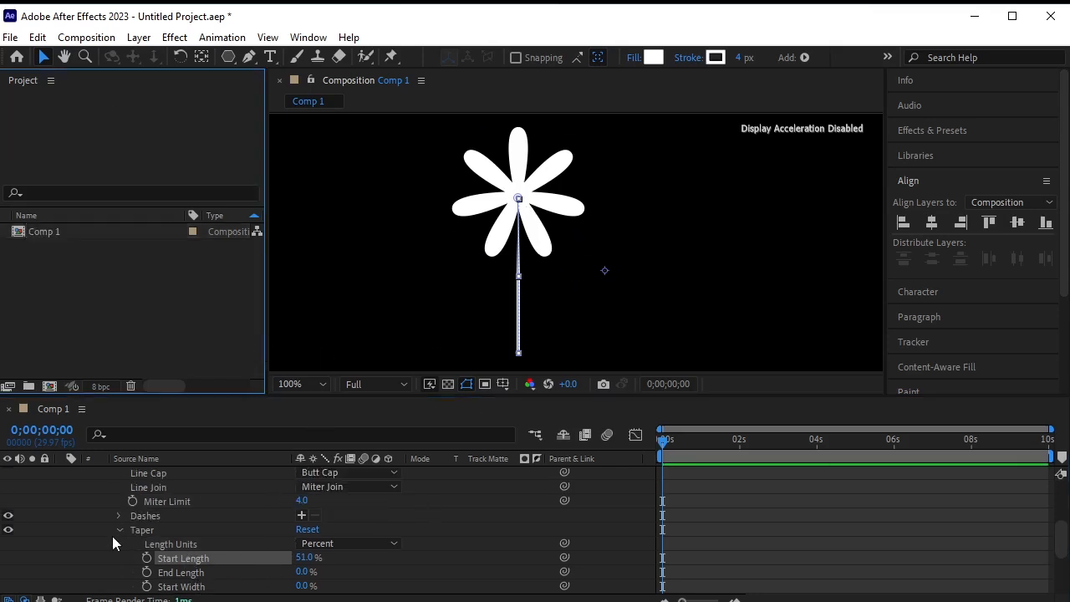
left_click(116, 528)
scroll(120, 512, "up", 2)
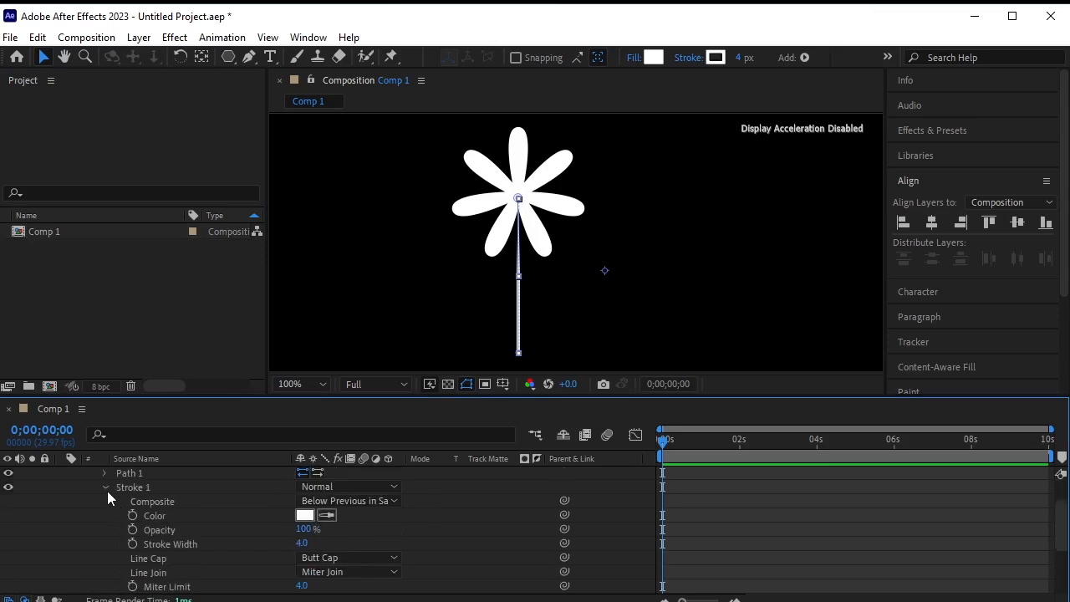
left_click(106, 488)
scroll(133, 505, "up", 2)
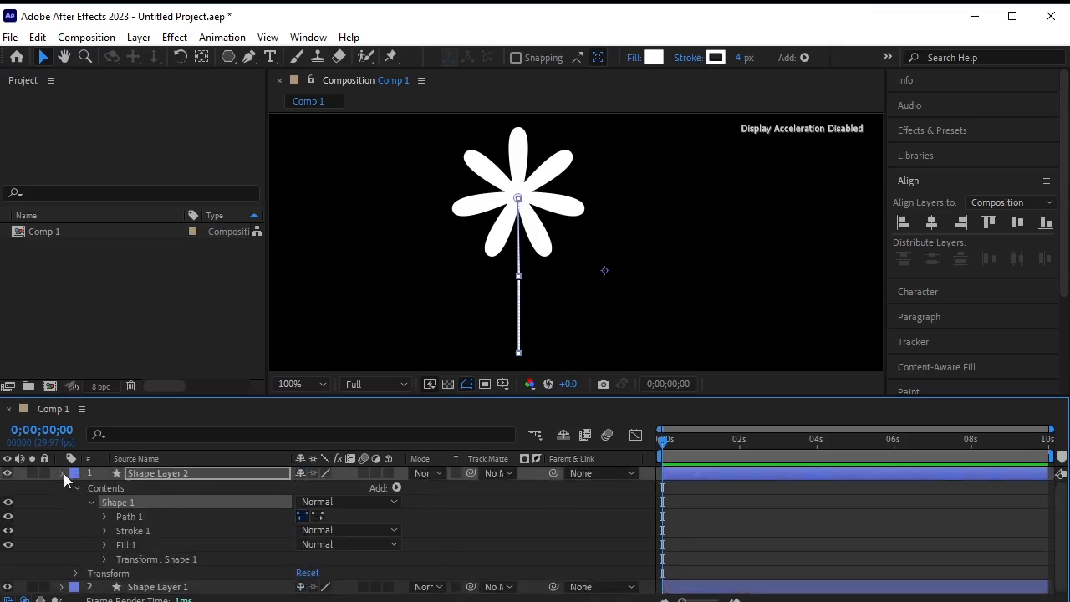
left_click(64, 473)
key("ctrl+5")
Rename Shape Layer 2 as "Line" and Shape Layer 1 as "Flower".
left_click(161, 473)
key("Return")
type("L")
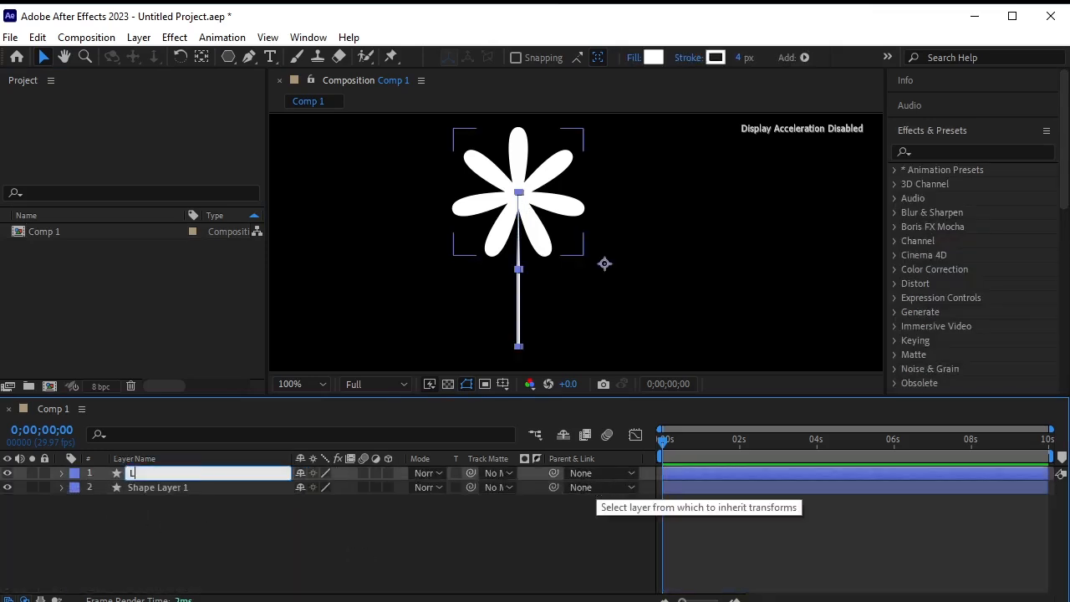
type("ine")
left_click(173, 532)
left_click(188, 489)
key("Return")
type("Flower")
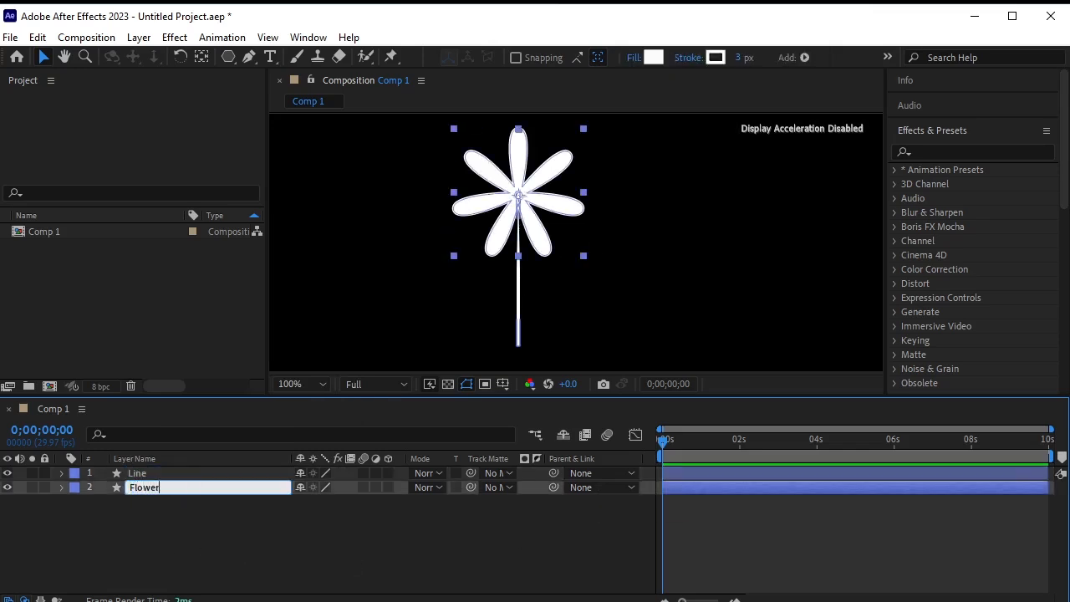
key("Return")
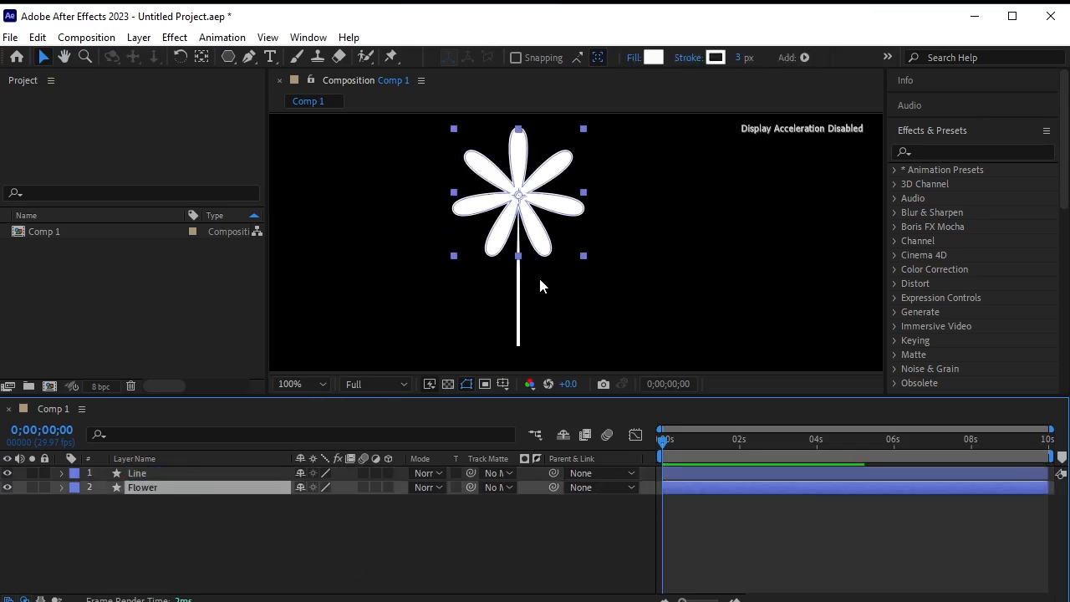
Find the CC Bend It effect by searching for "ben" and apply it to the Line layer.
left_click(122, 471)
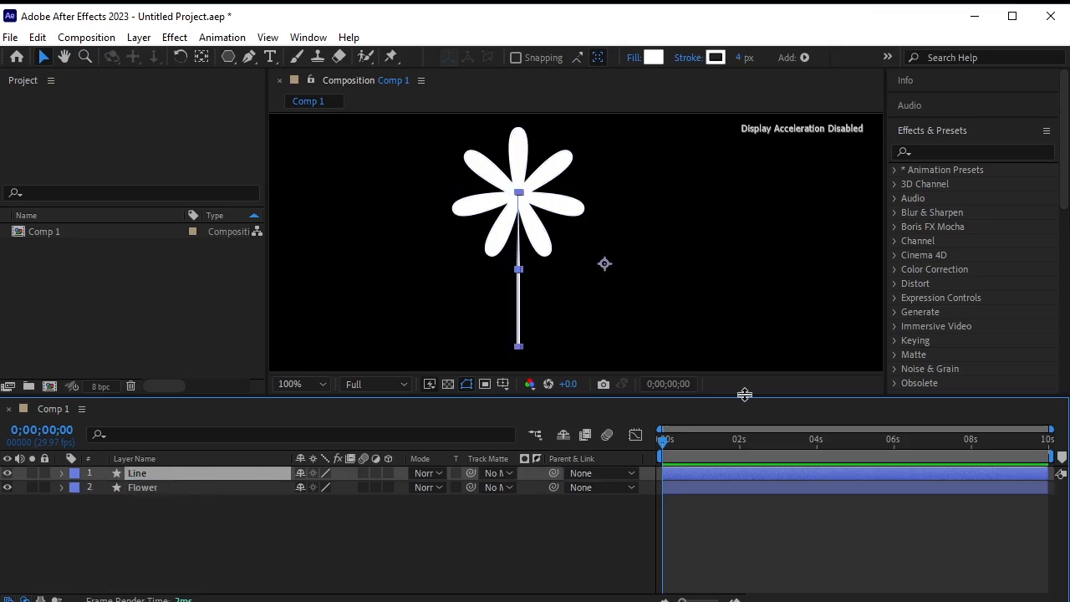
left_click(962, 152)
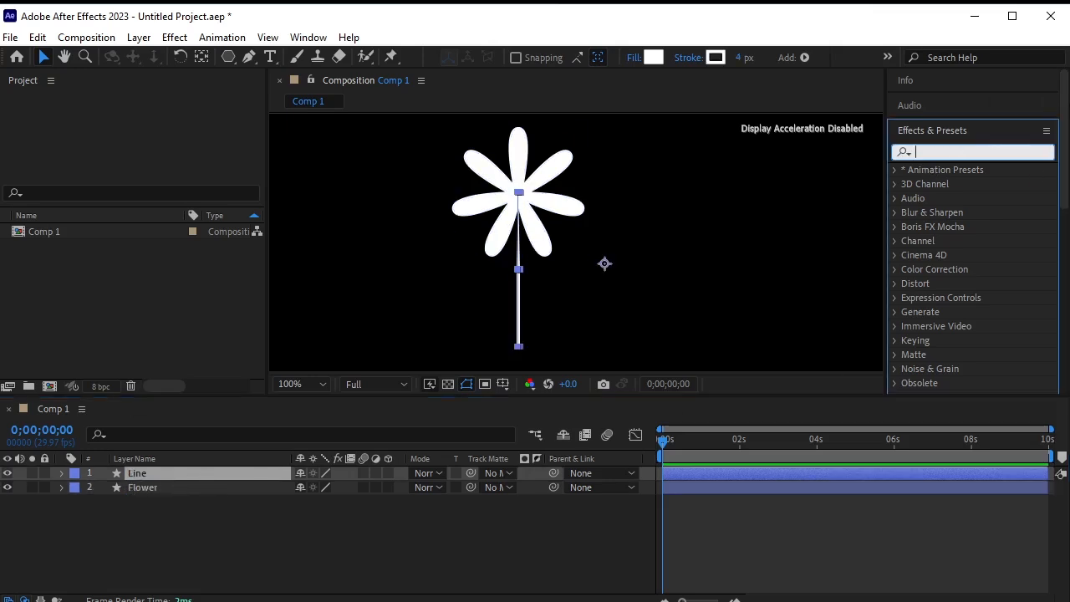
type("ben")
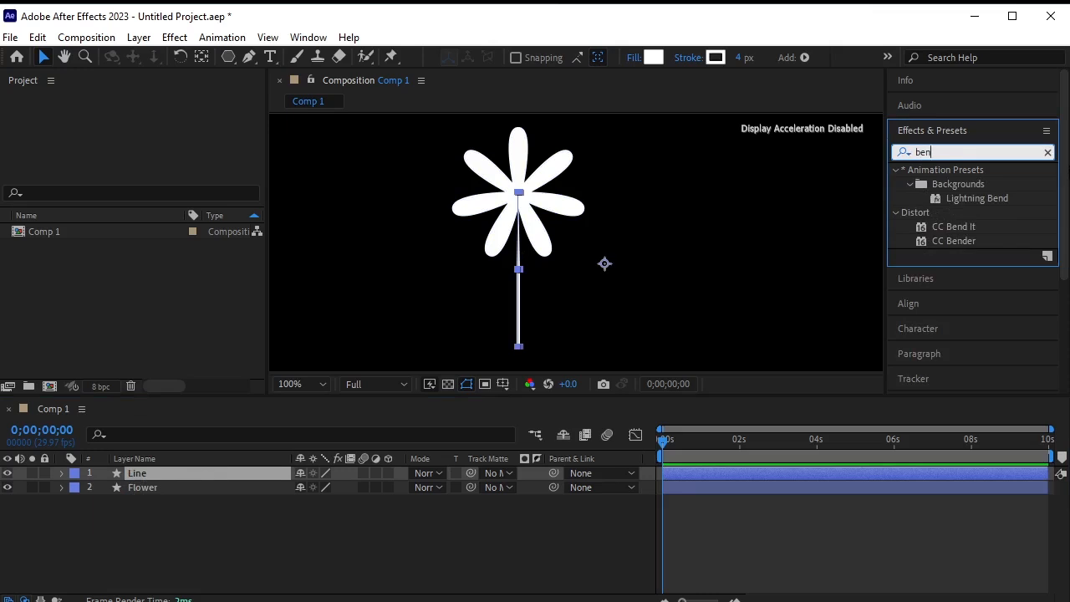
left_click(984, 226)
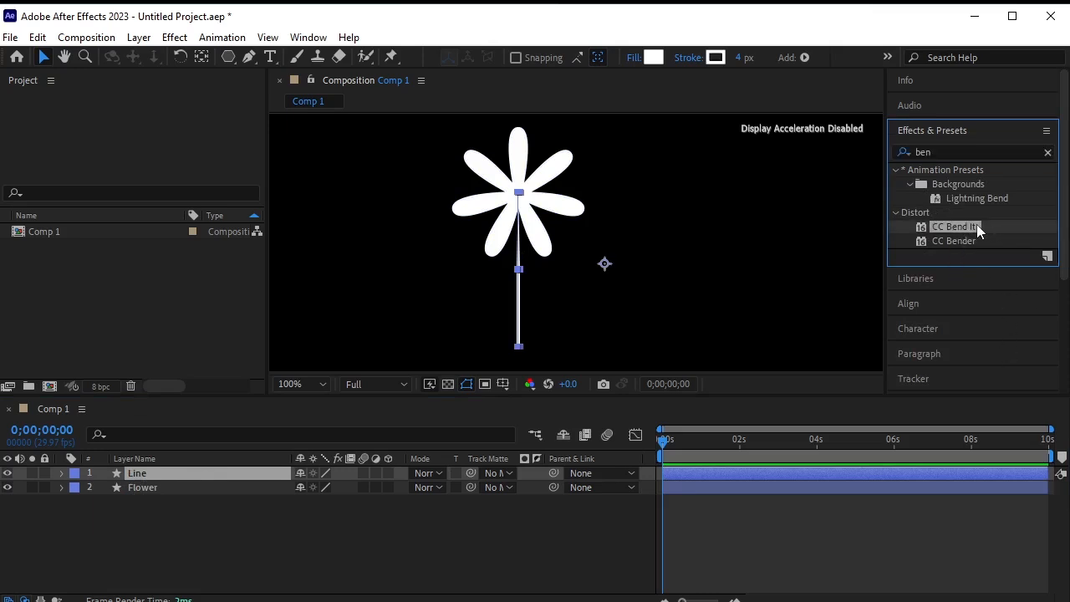
left_click_drag(976, 224, 214, 474)
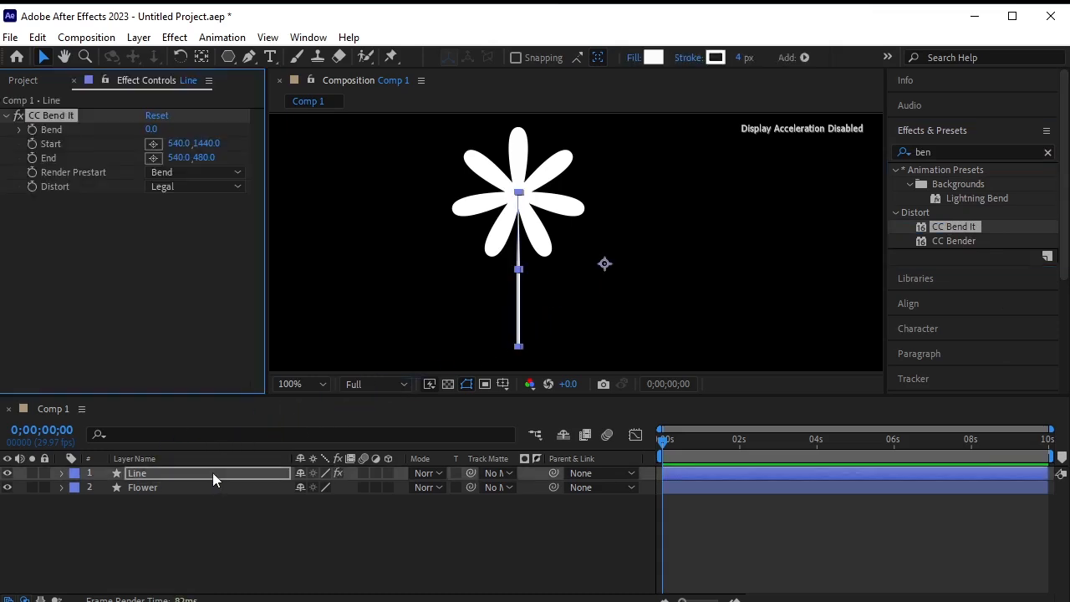
Place CC Bend It's Start point at the stem's lower end (438, 1052) and its End point at the flower's centre (438, 865).
left_click(152, 144)
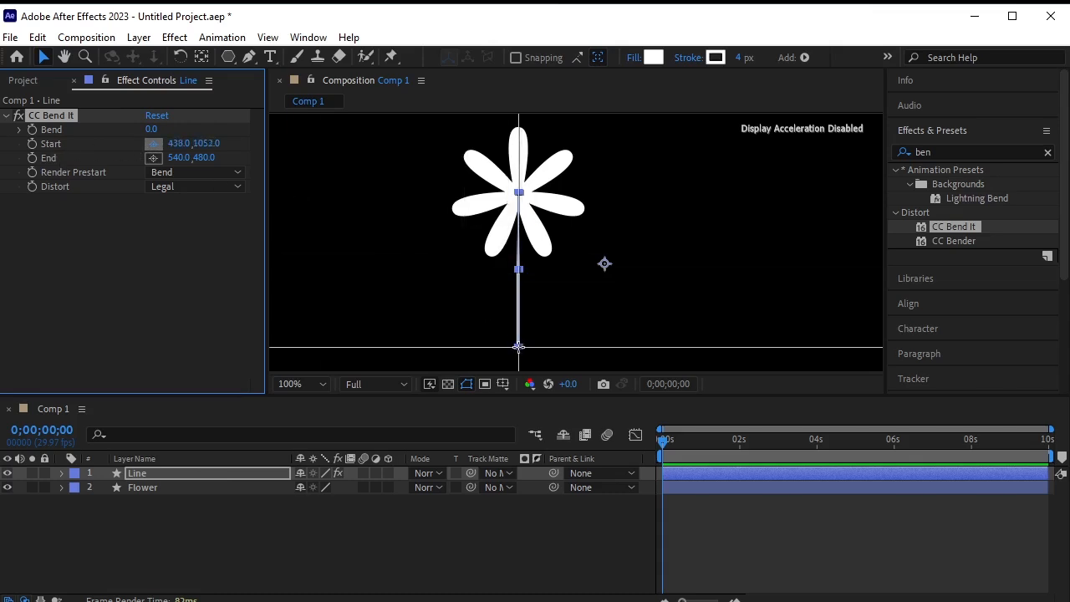
left_click(518, 347)
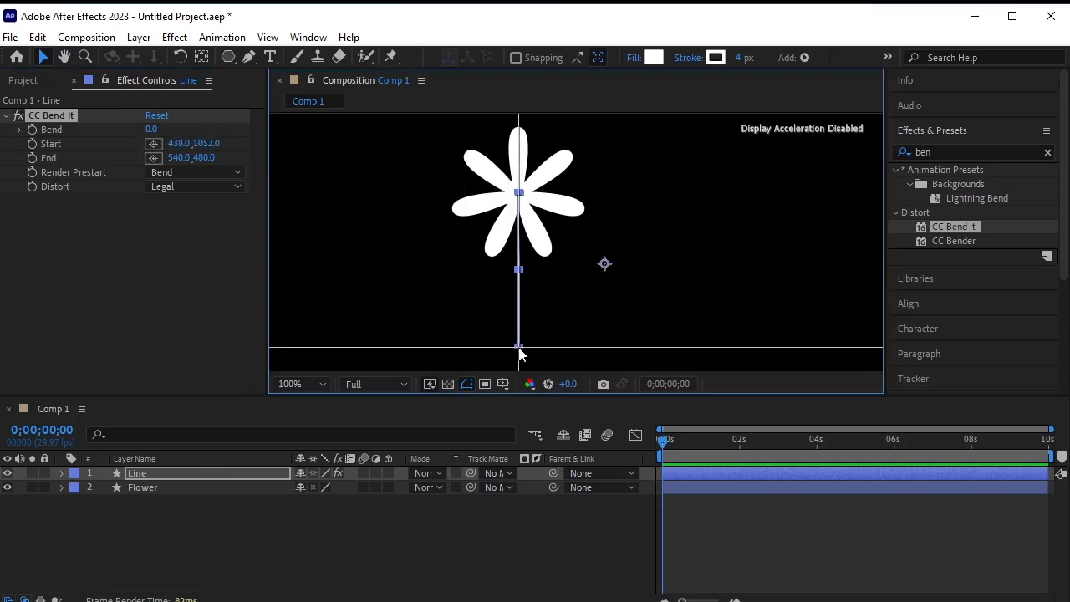
left_click(152, 157)
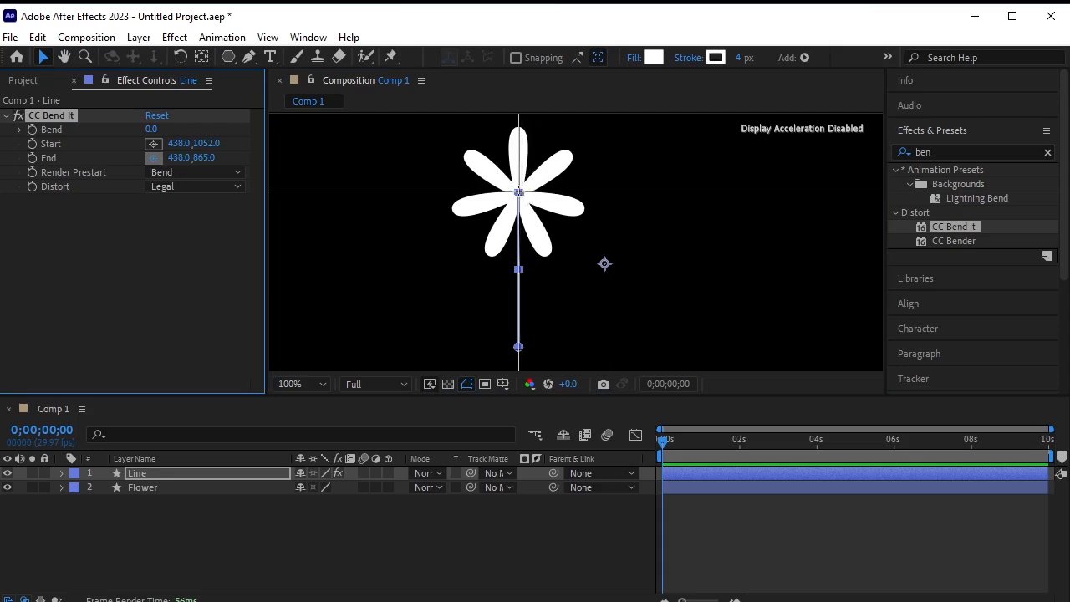
left_click(518, 191)
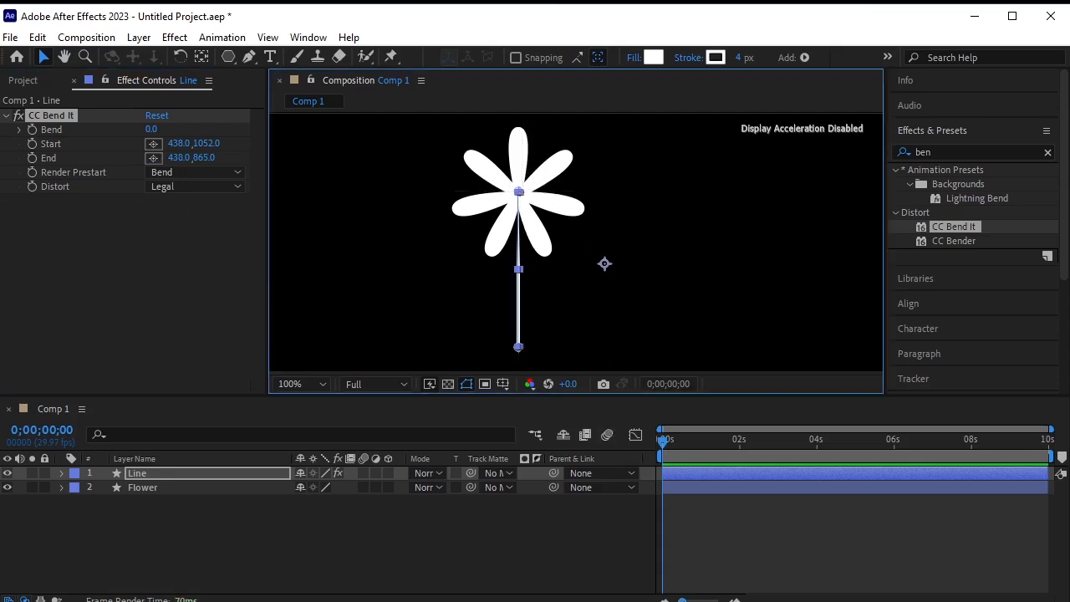
Keyframe the Line layer's Bend at 0 on the first frame and 30 at frame 10, and reveal the layer's keyframes.
left_click_drag(1051, 429, 763, 429)
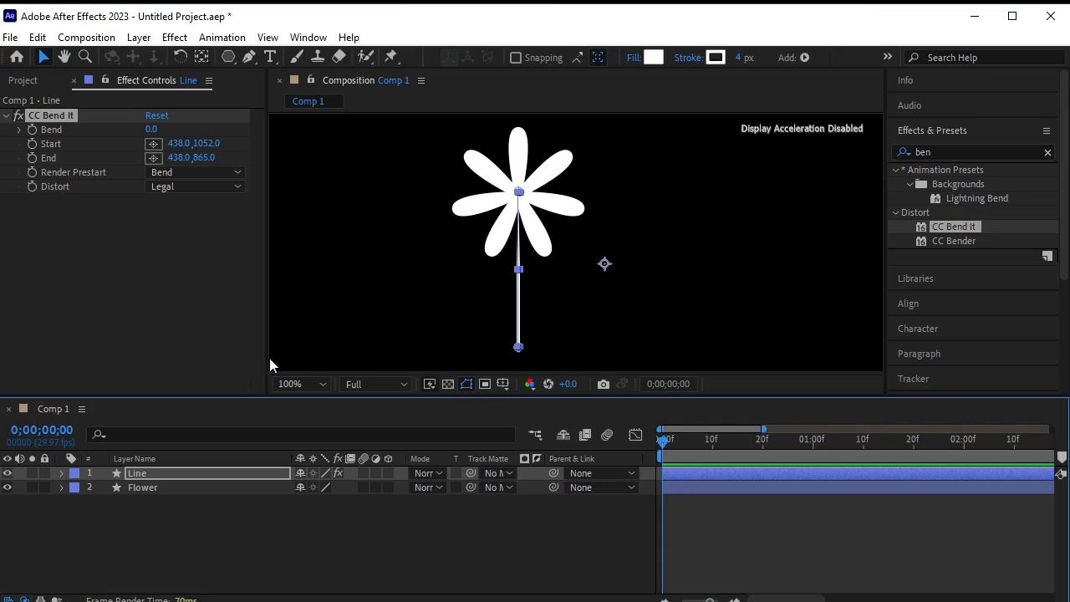
left_click(33, 130)
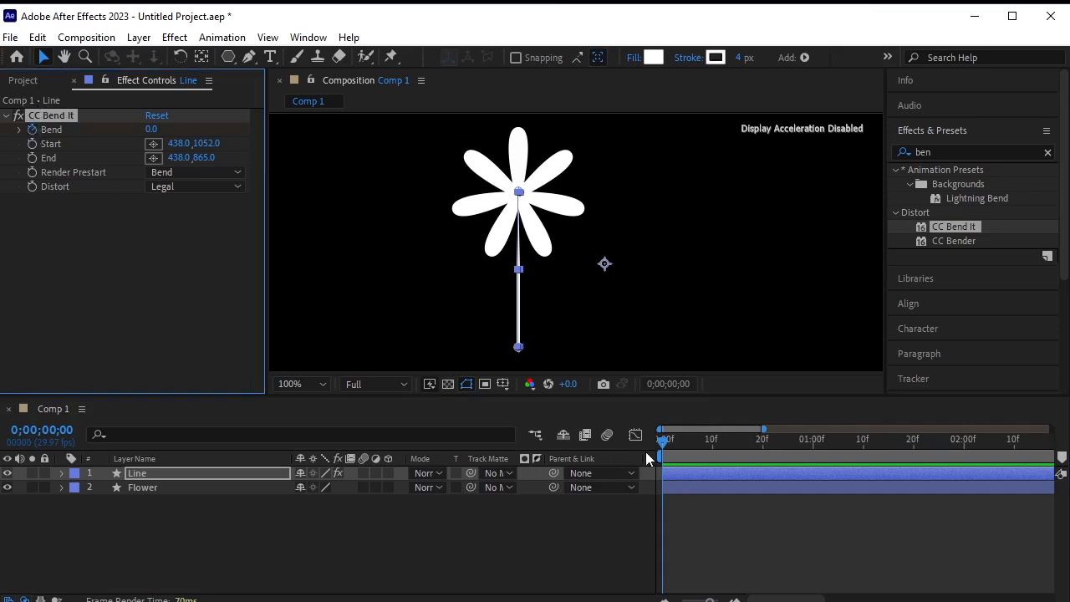
left_click_drag(663, 446, 715, 458)
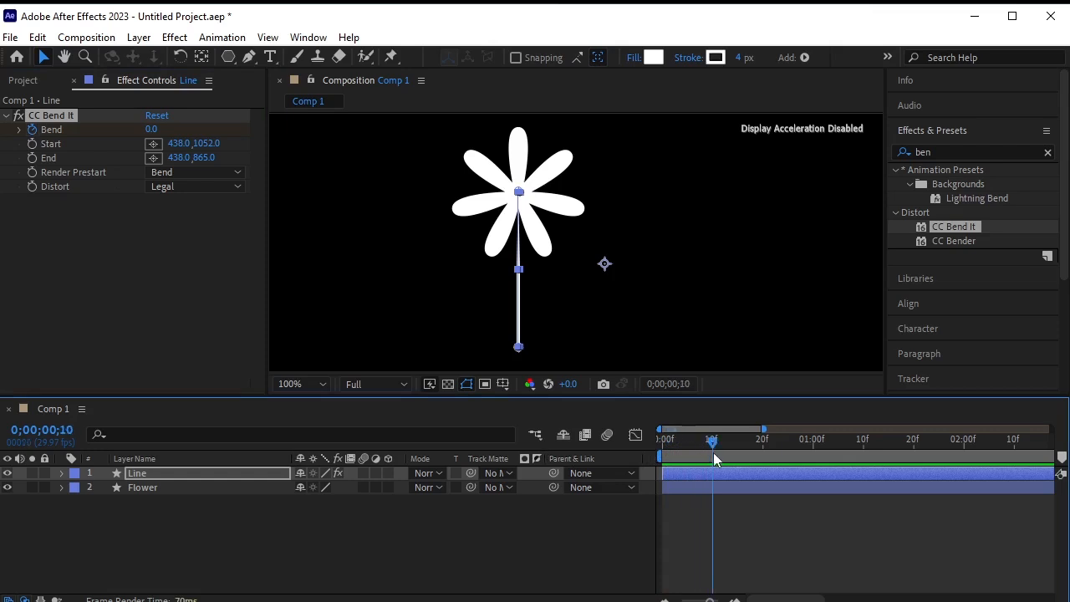
left_click_drag(166, 131, 183, 132)
left_click(182, 132)
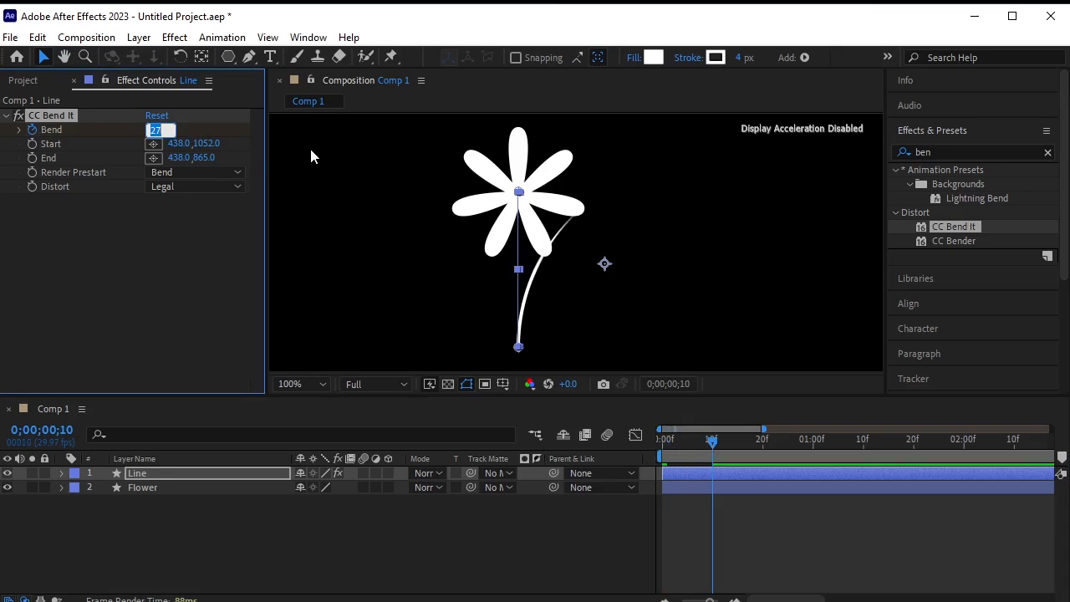
type("30")
key("Return")
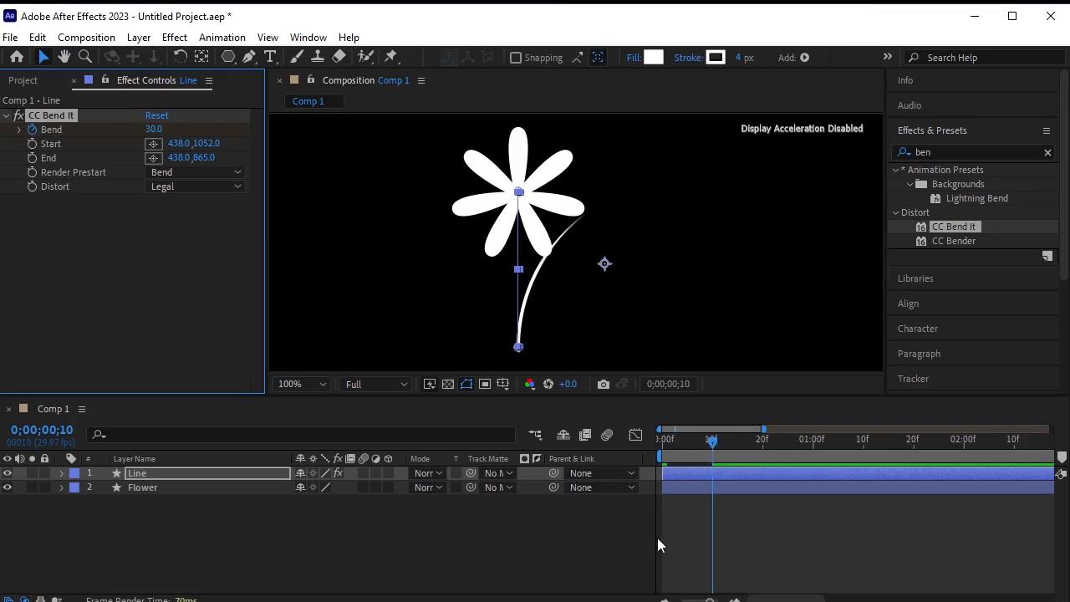
key("u")
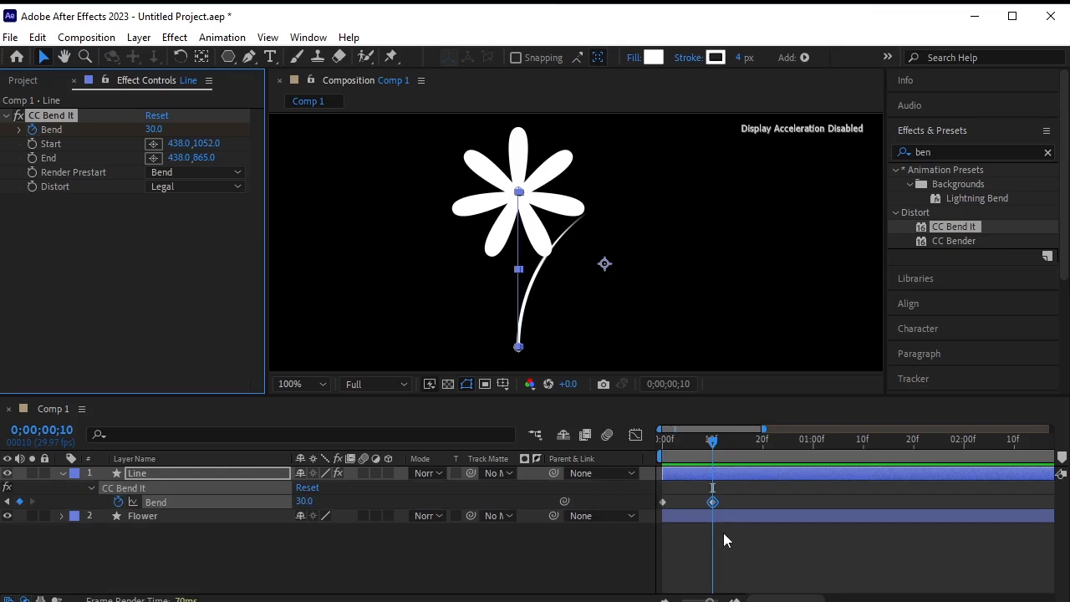
Delete the Bend keyframe on the first frame and move the frame 10 keyframe to 0;00;00;00.
left_click(717, 446)
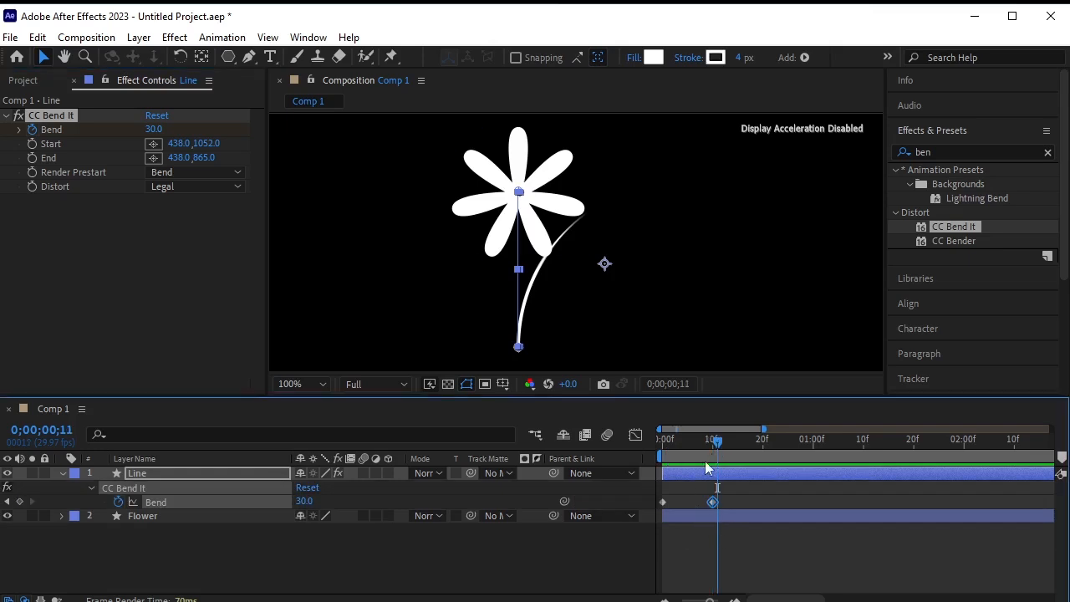
left_click(663, 501)
left_click_drag(717, 443, 662, 443)
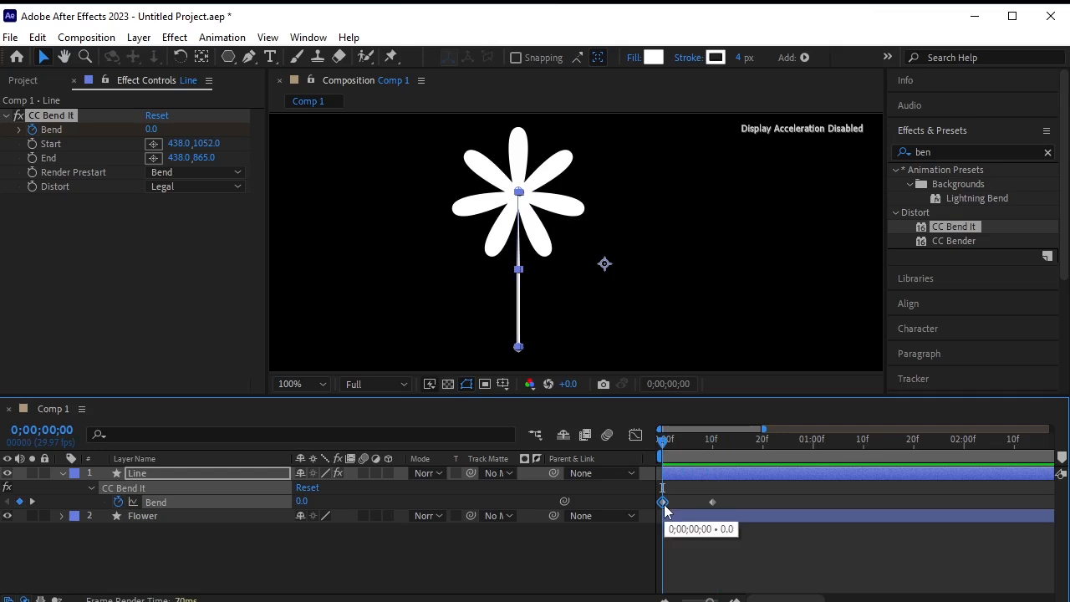
key("Delete")
left_click(712, 501)
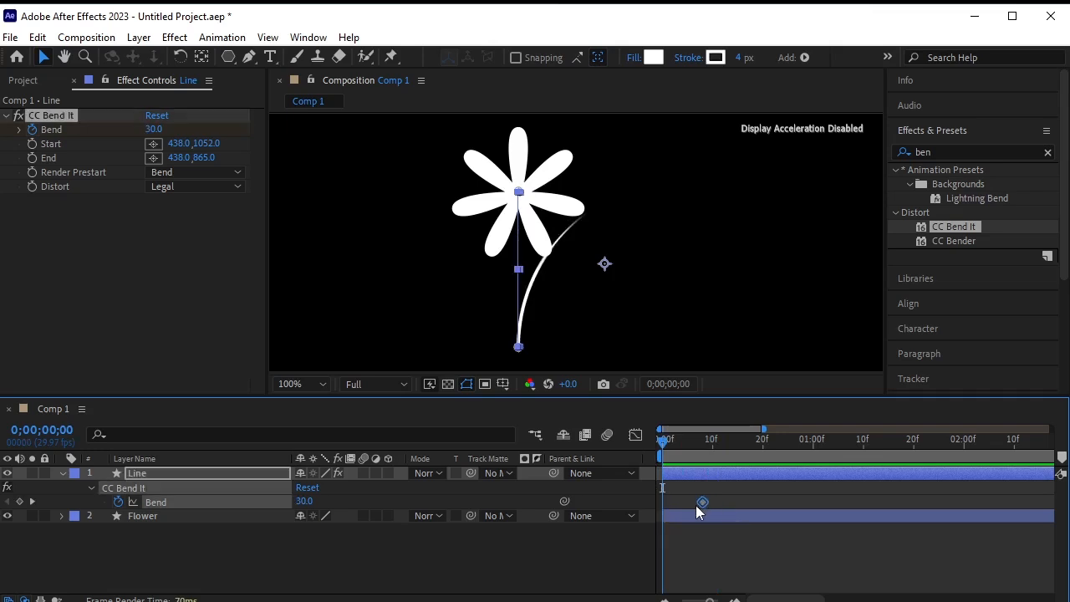
left_click_drag(695, 505, 663, 513)
Keyframe the Line layer's Bend at 0 on frame 10 and -30 on frame 20, and collapse the layer.
left_click_drag(664, 442, 711, 441)
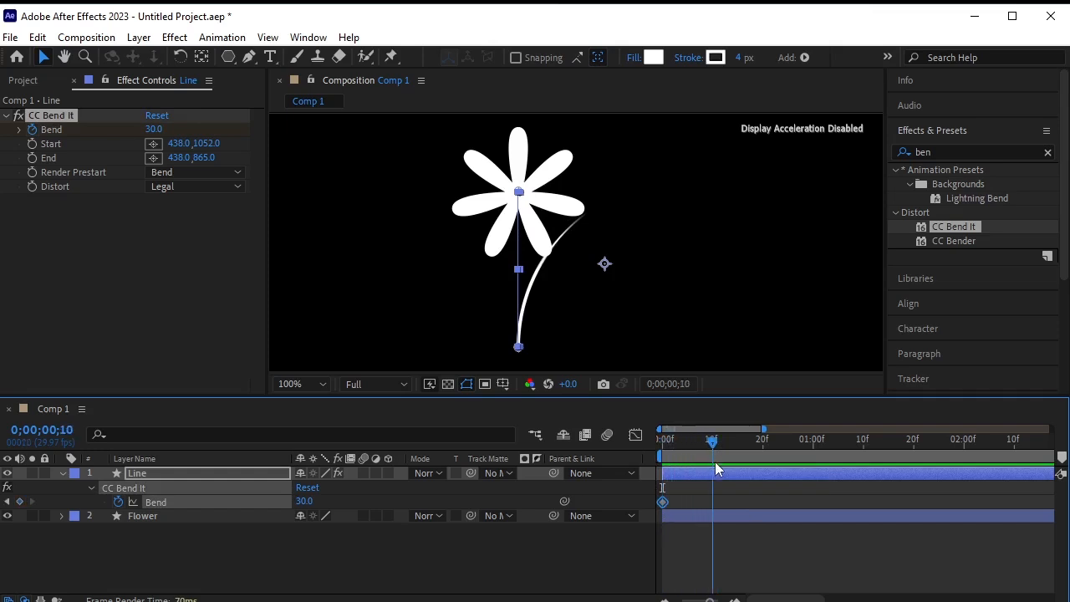
left_click(153, 129)
type("0")
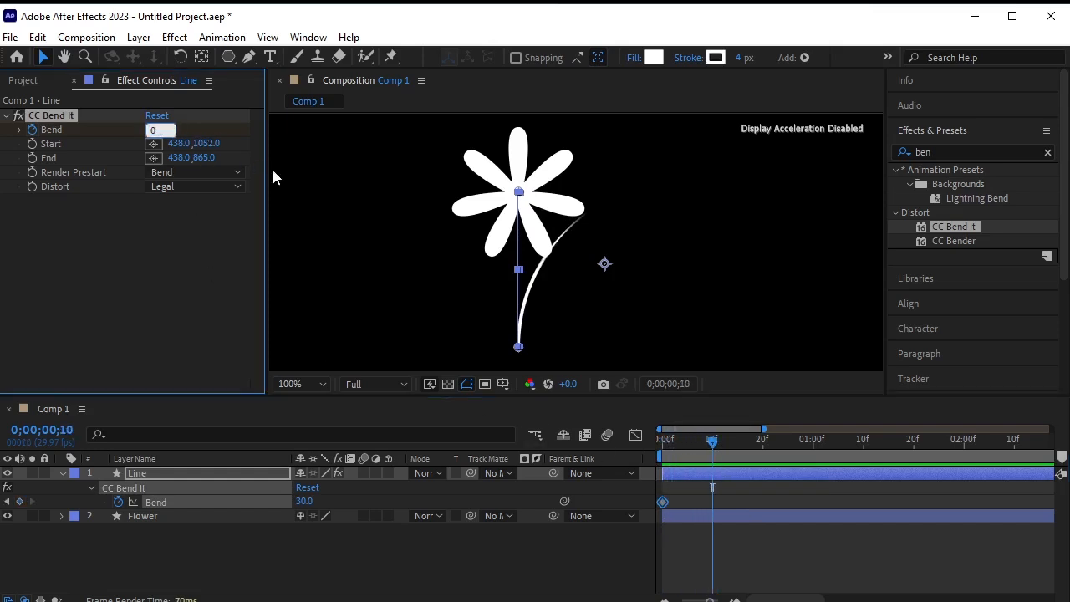
key("Return")
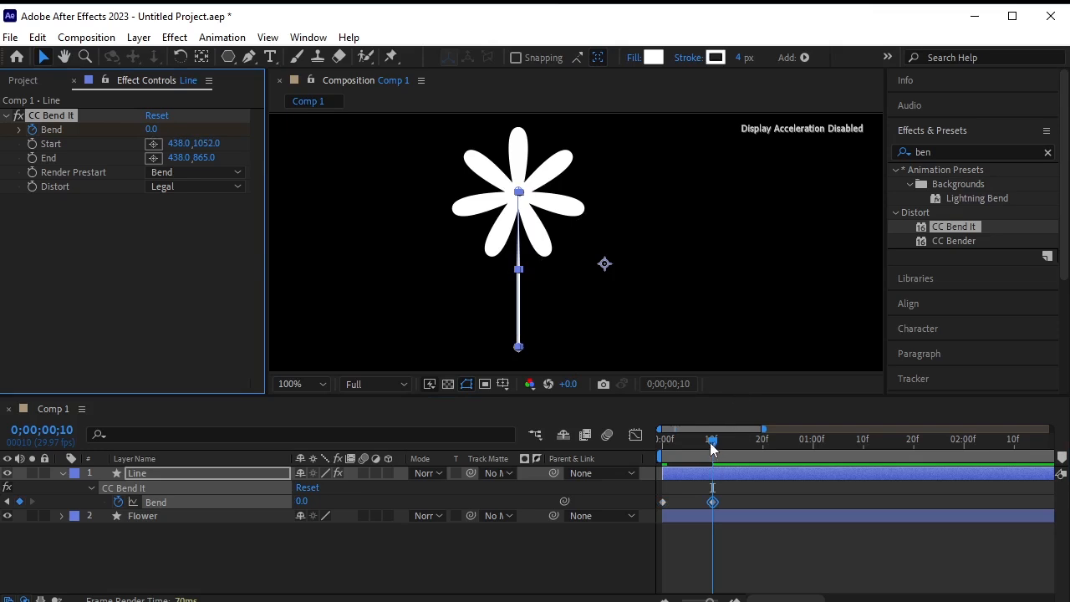
left_click_drag(712, 449, 762, 467)
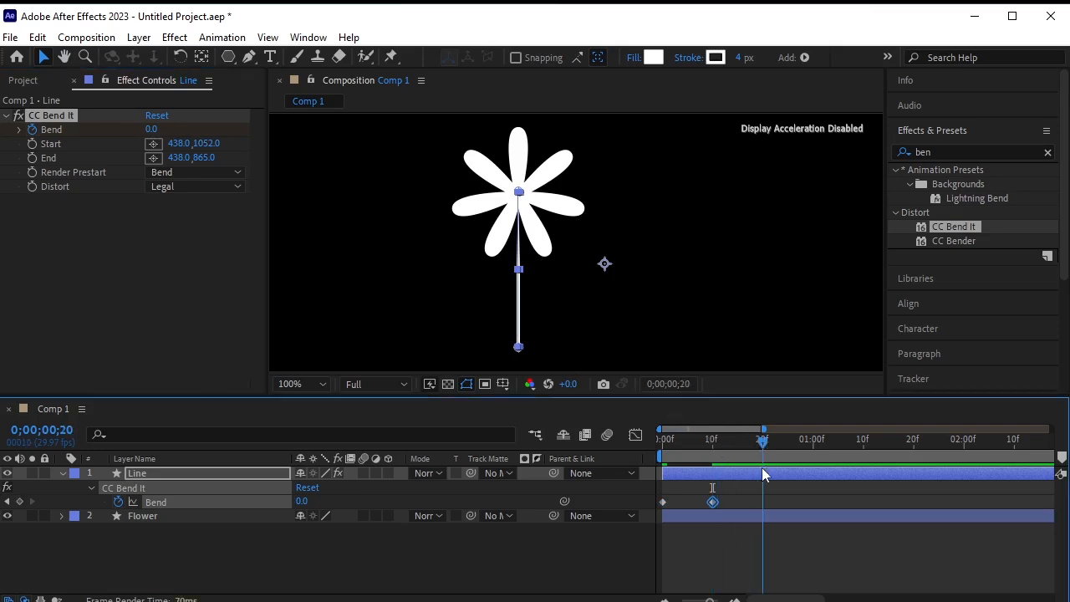
left_click(155, 130)
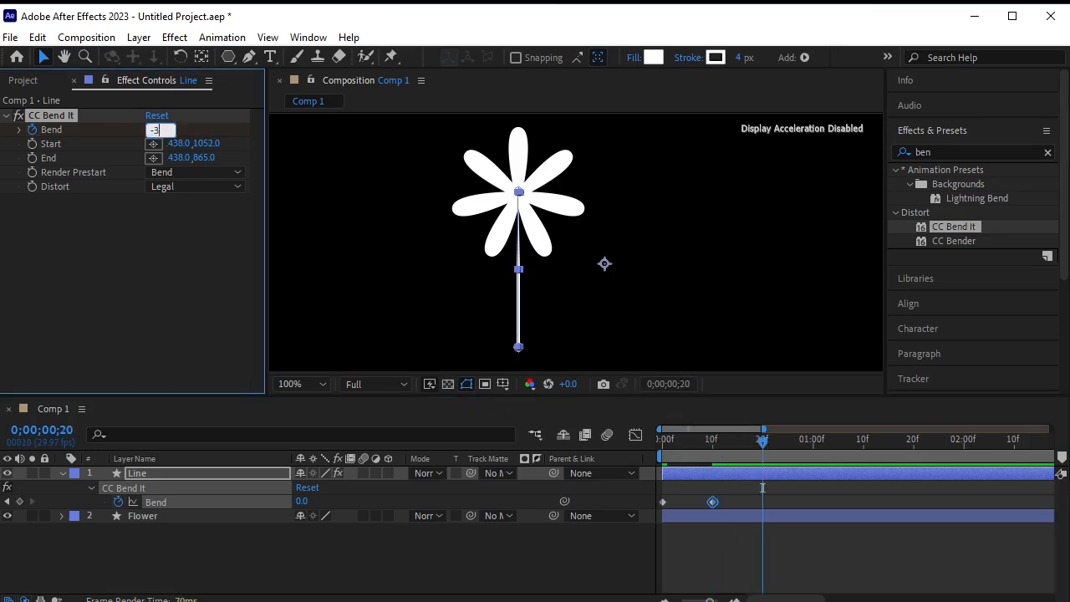
key("Return")
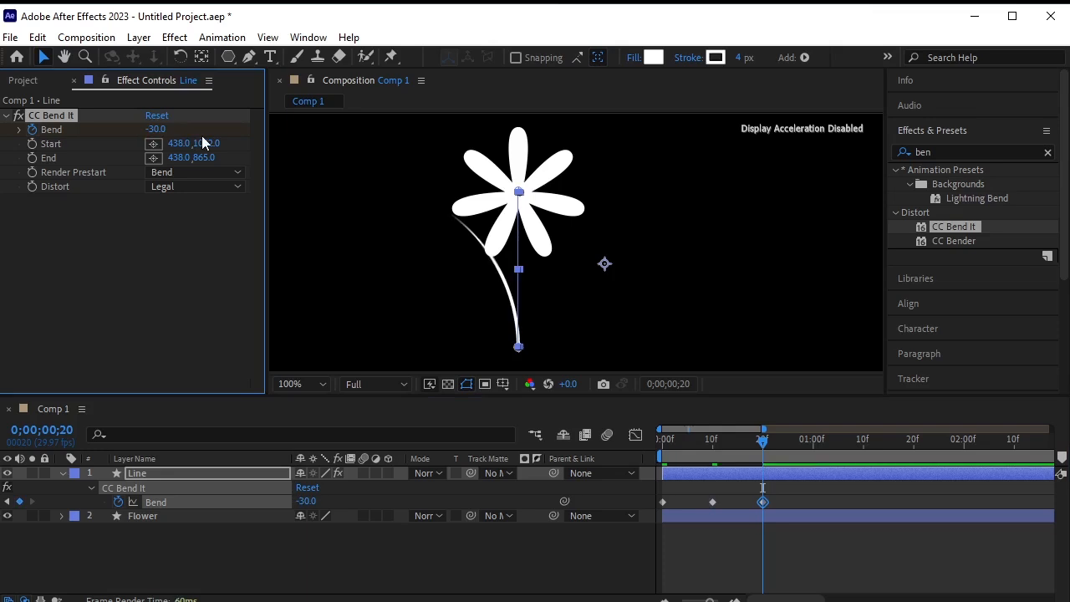
left_click(221, 554)
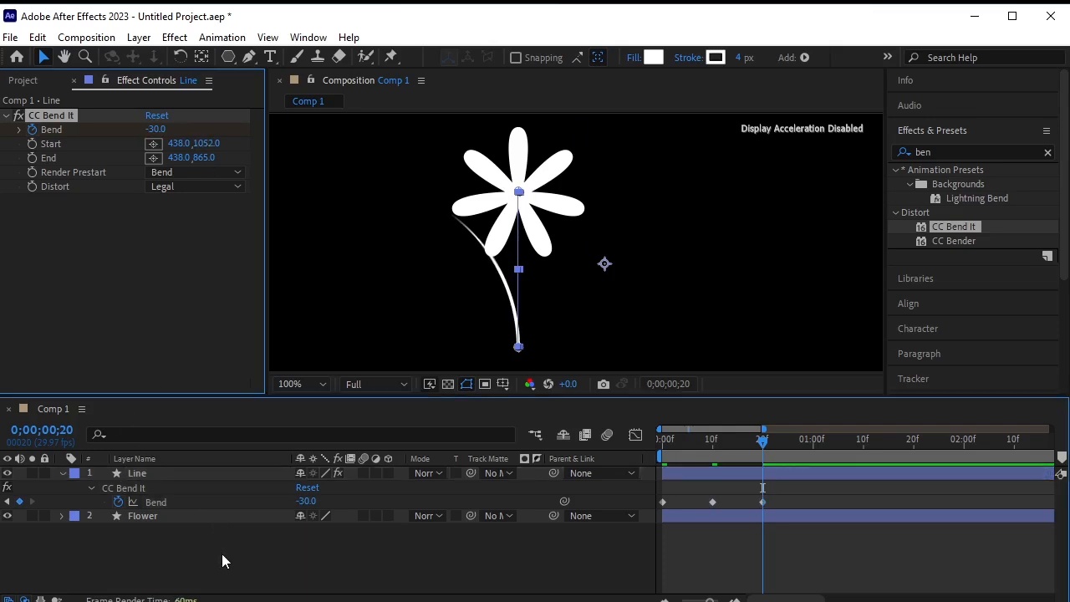
left_click(60, 472)
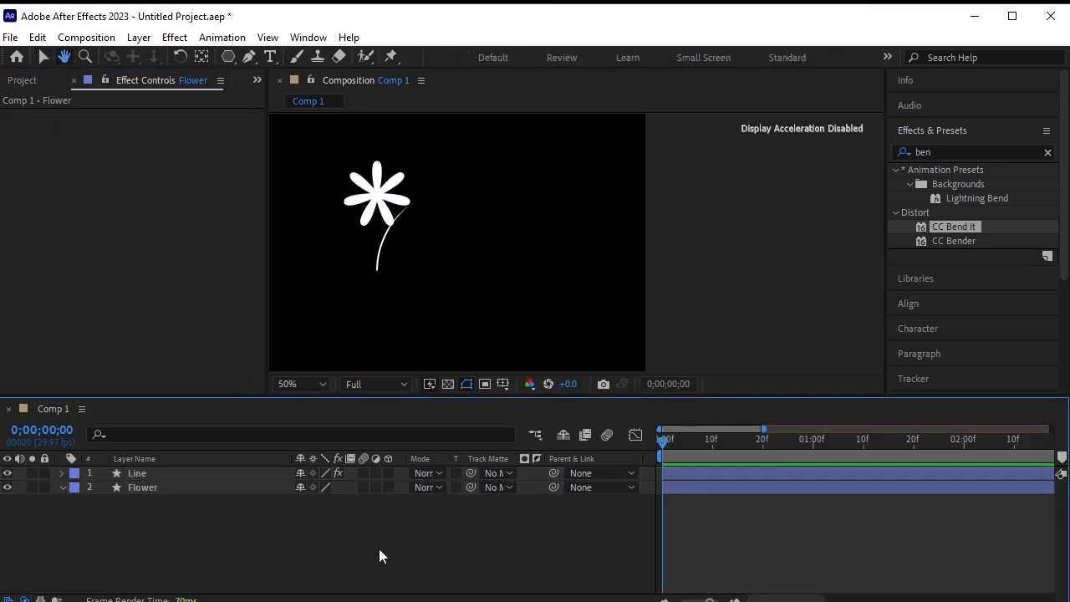
Play back the composition to check the stem's sway, and return to the first frame.
key("space")
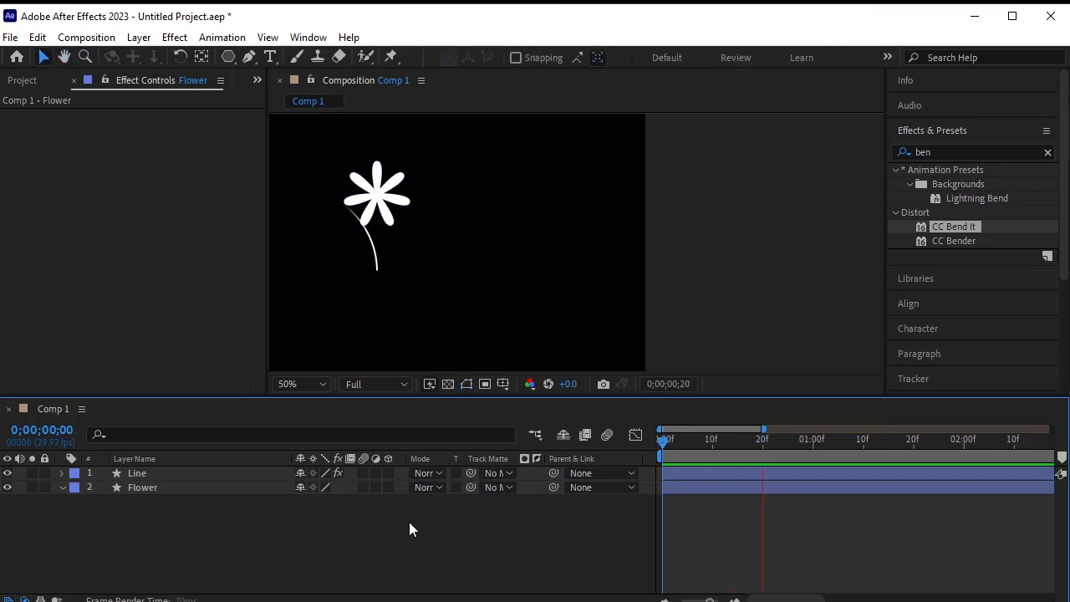
key("space")
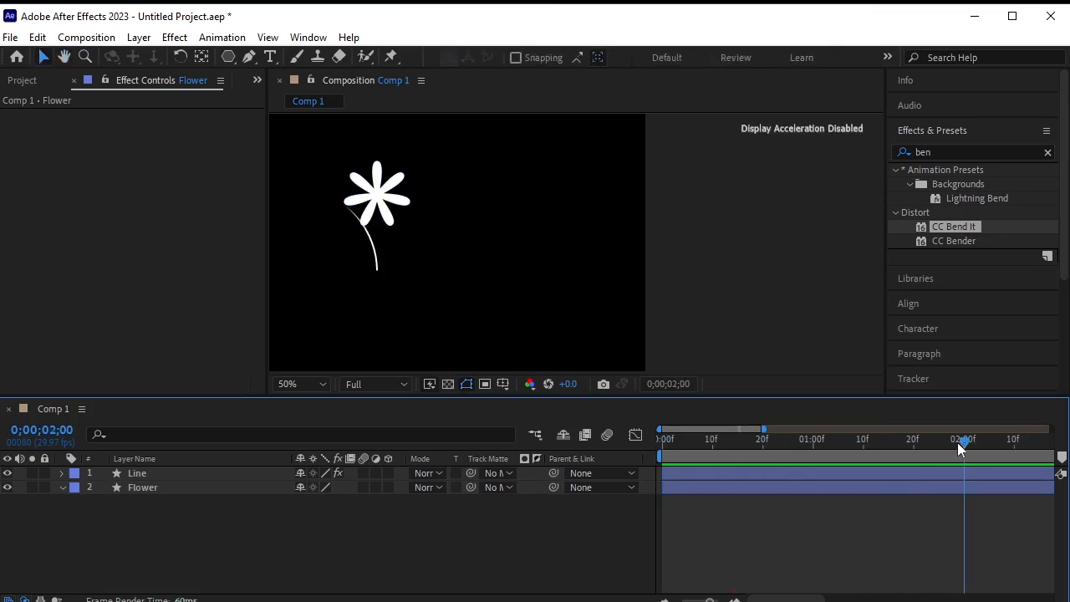
key("space")
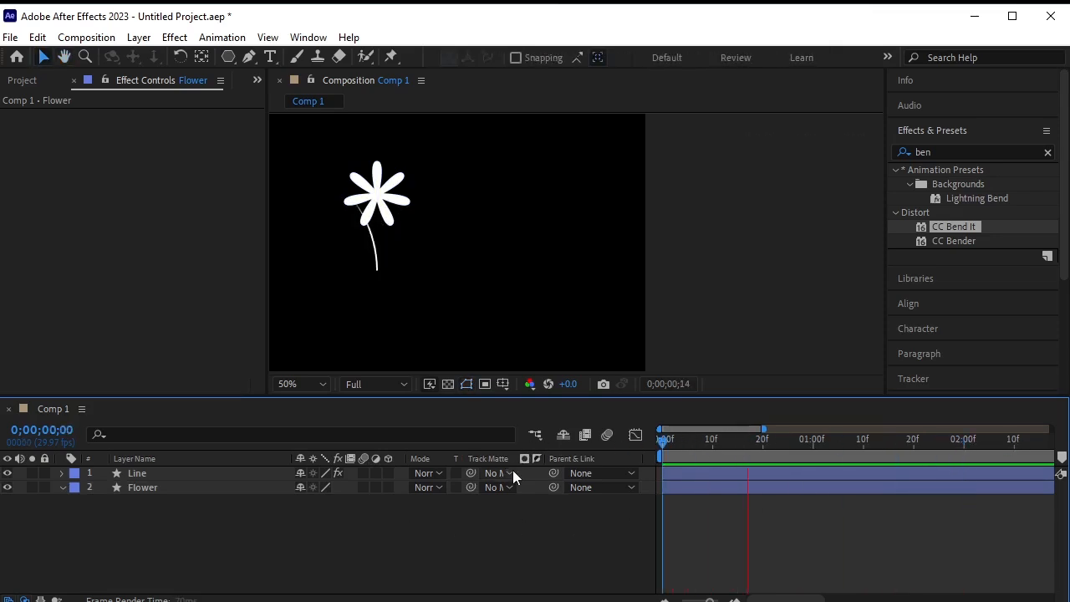
key("space")
left_click_drag(903, 439, 501, 523)
Apply the CC Bend It effect to the Flower layer.
left_click(163, 488)
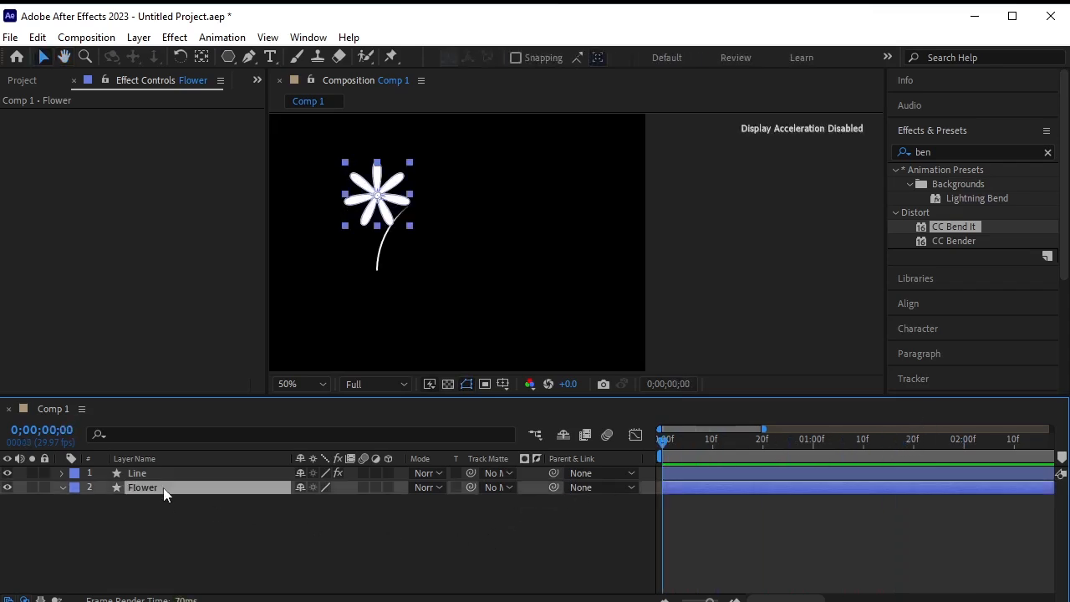
left_click_drag(972, 237, 390, 221)
scroll(381, 205, "up", 2)
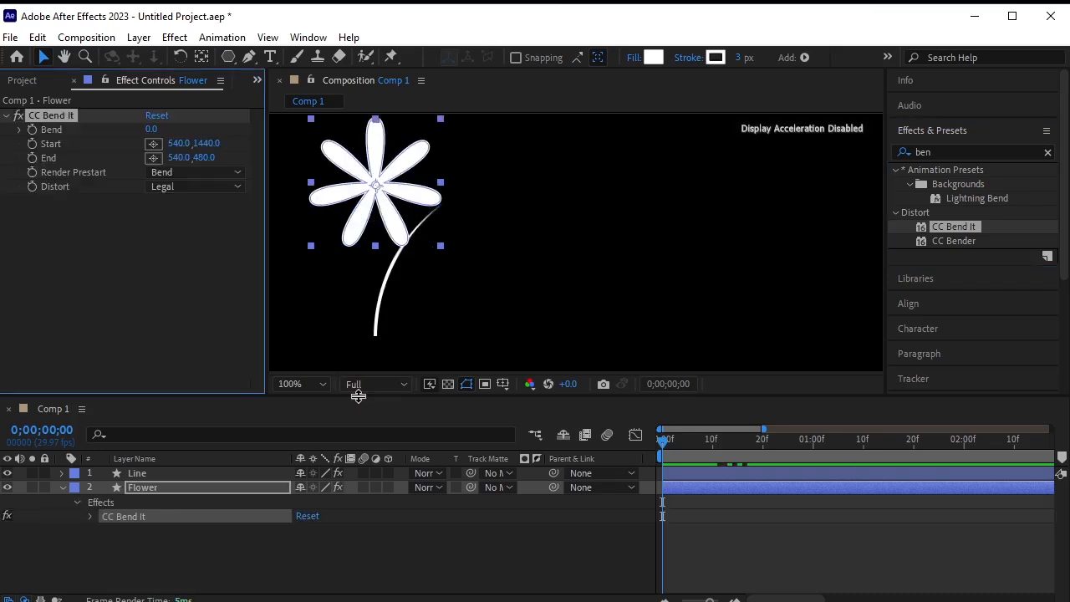
Keyframe the Flower layer's Bend at 0 on frame 10, and return to the first frame.
left_click_drag(358, 395, 355, 459)
left_click_drag(371, 261, 484, 302)
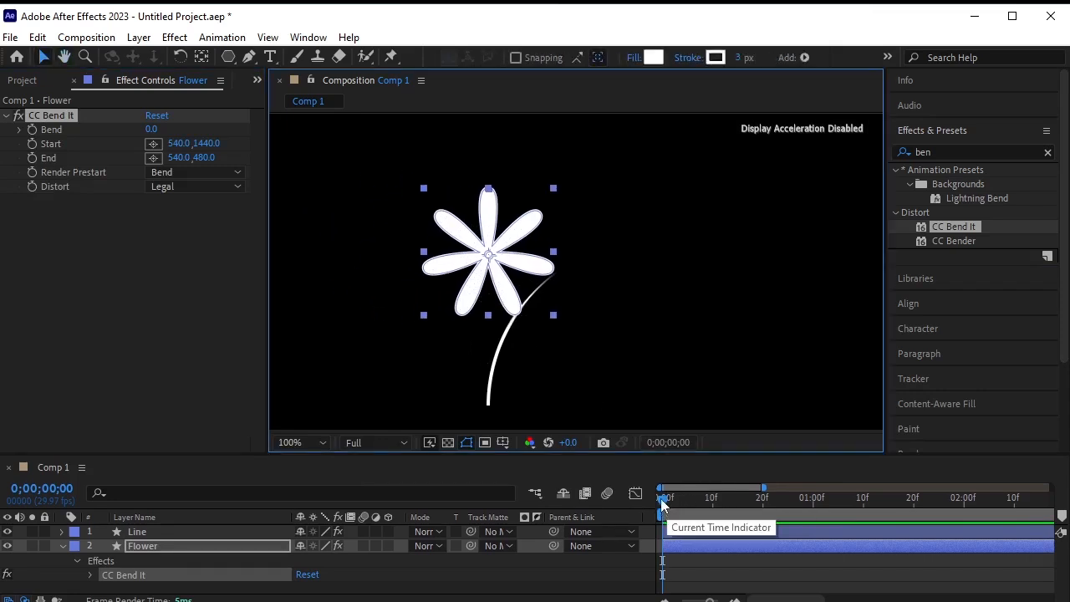
left_click_drag(664, 497, 711, 533)
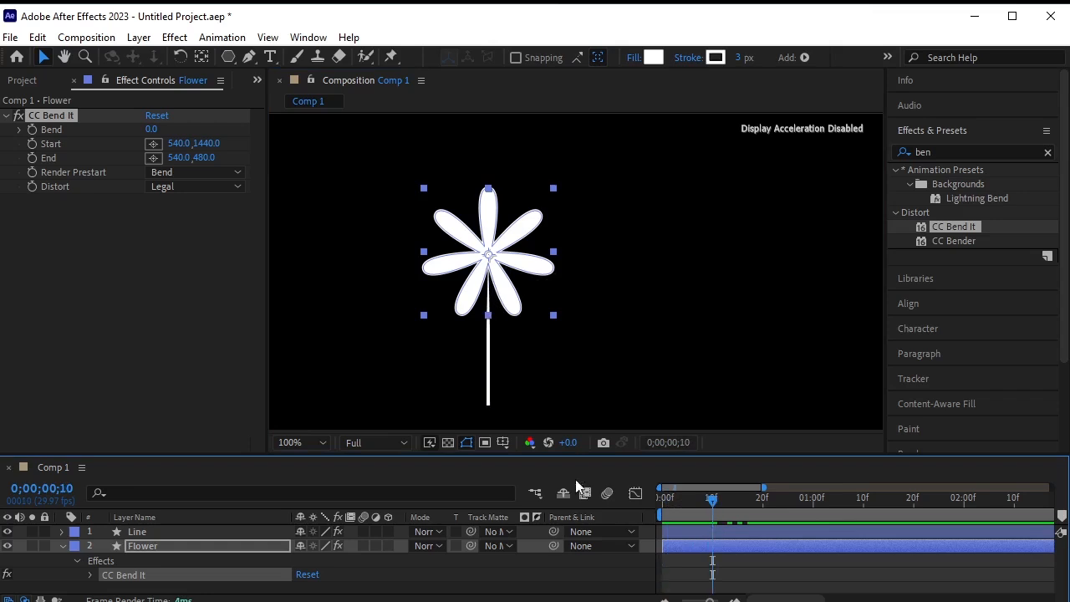
left_click(32, 131)
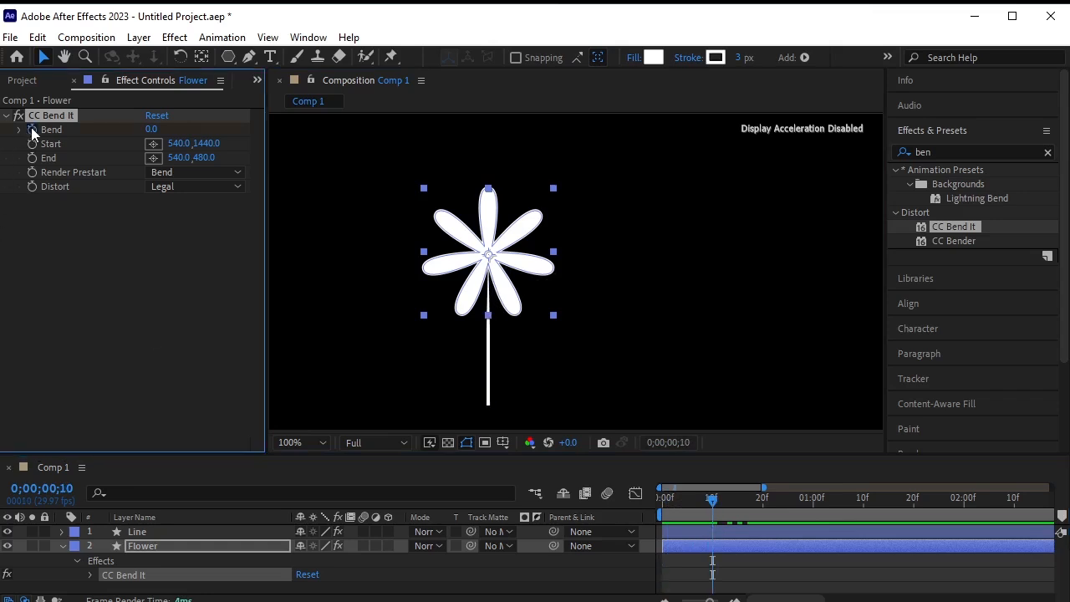
left_click(32, 131)
left_click_drag(711, 500, 662, 501)
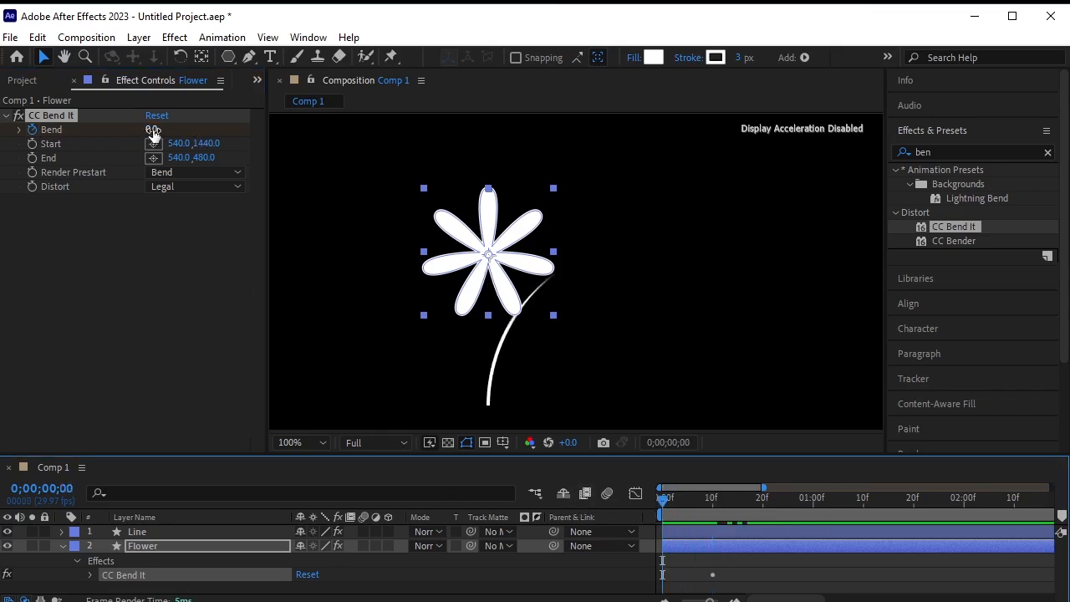
Try out a Bend change on the Flower layer at the first frame, and undo it.
left_click_drag(153, 131, 134, 111)
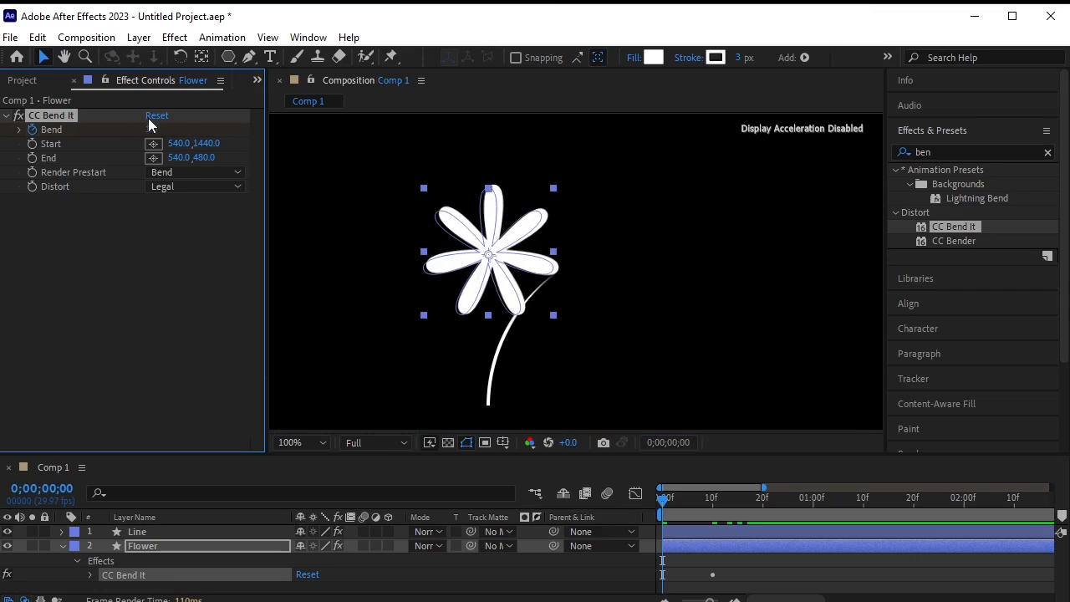
key("ctrl+z")
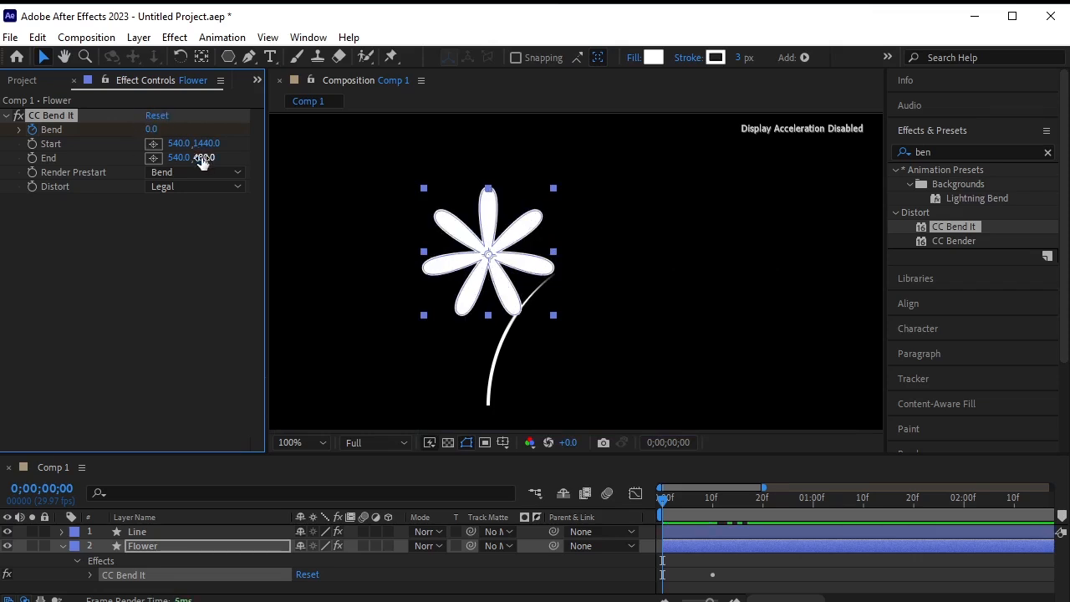
left_click(159, 126)
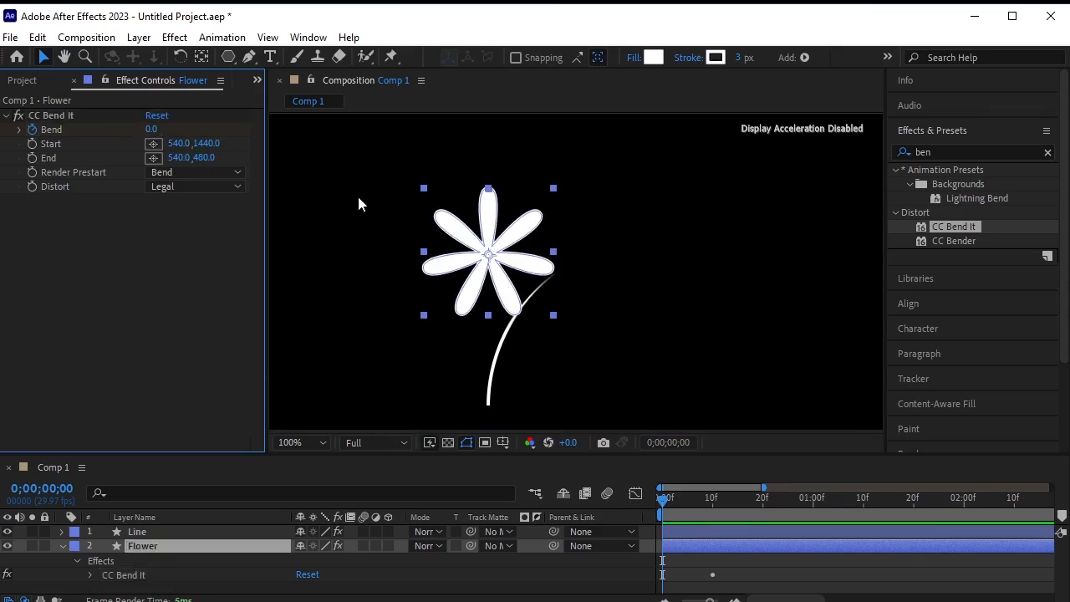
Place the Flower's CC Bend It Start point at the stem's lower end (440, 1046) and its End point well above the flower (440, 582).
scroll(357, 197, "down", 2)
key("h")
key("v")
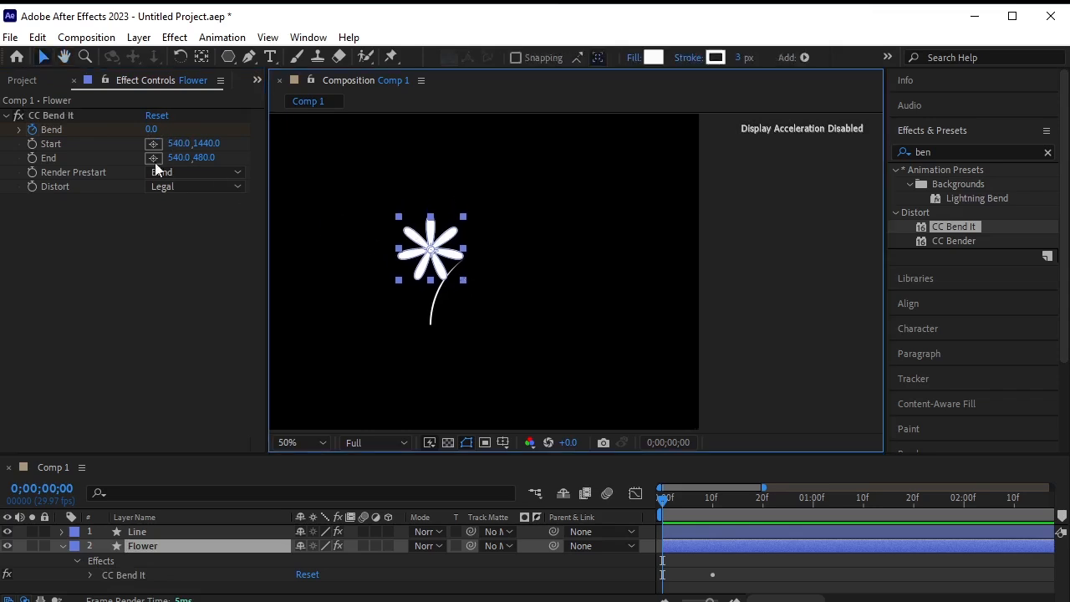
left_click(155, 143)
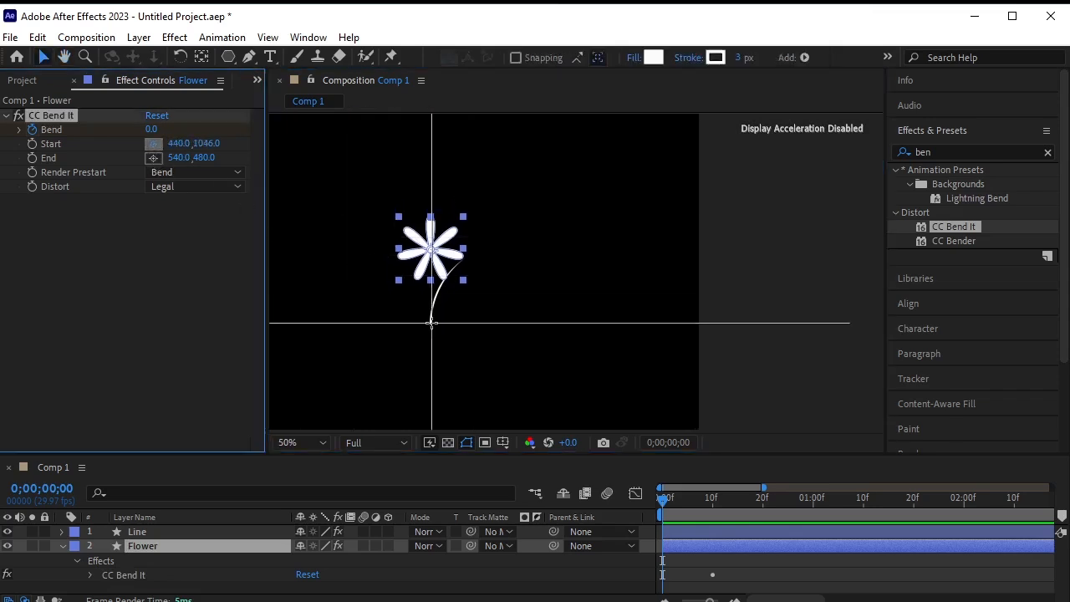
left_click(432, 326)
left_click(153, 158)
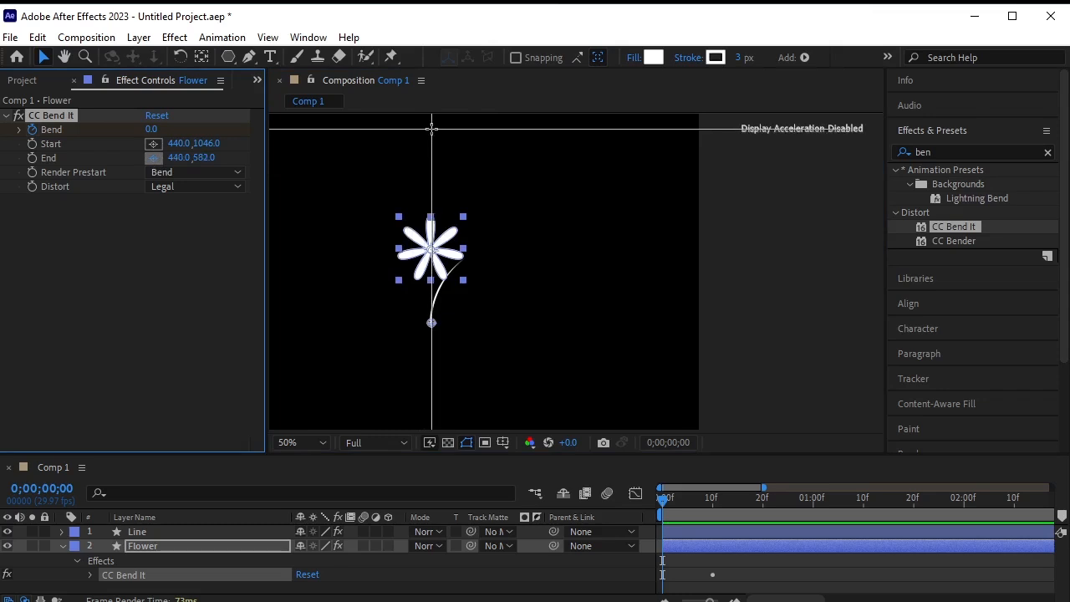
left_click(431, 129)
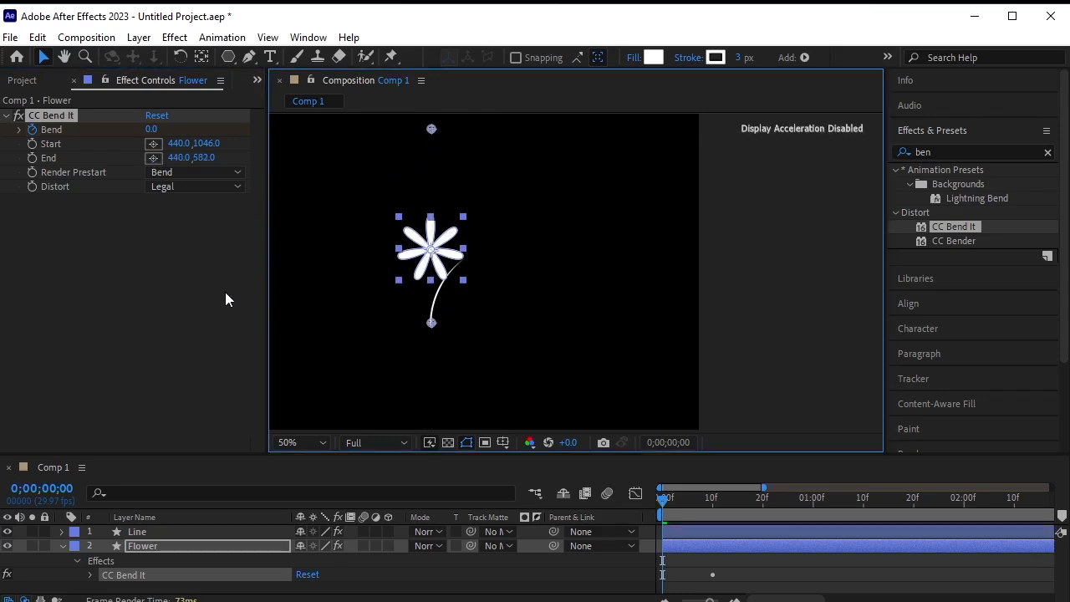
Set the Flower layer's Bend to 81 on the first frame so the flower's centre meets the bent stem's tip.
left_click(94, 129)
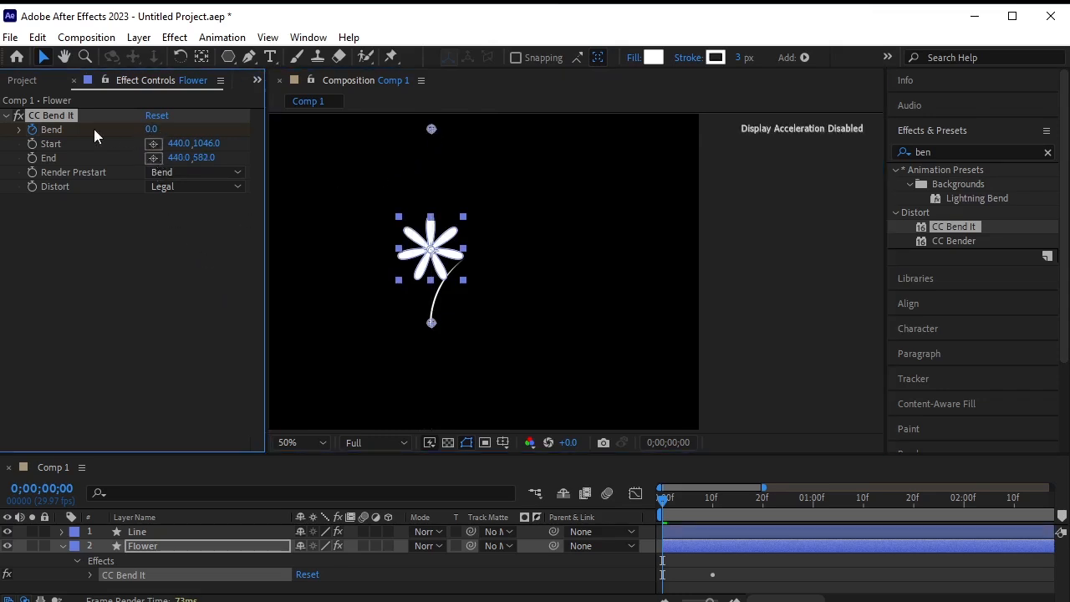
left_click_drag(147, 130, 170, 131)
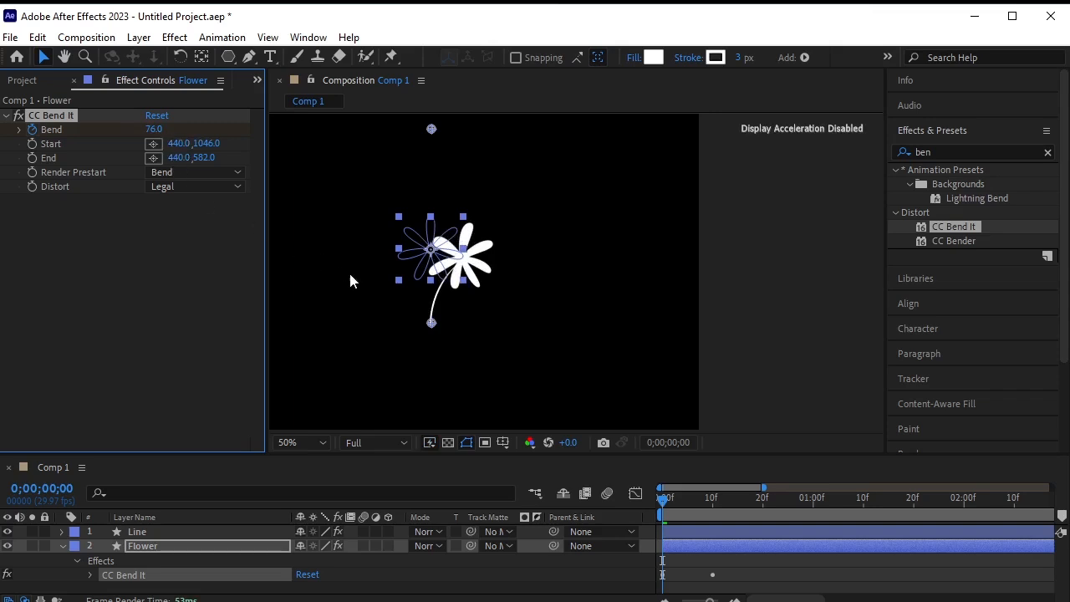
scroll(459, 288, "up", 2)
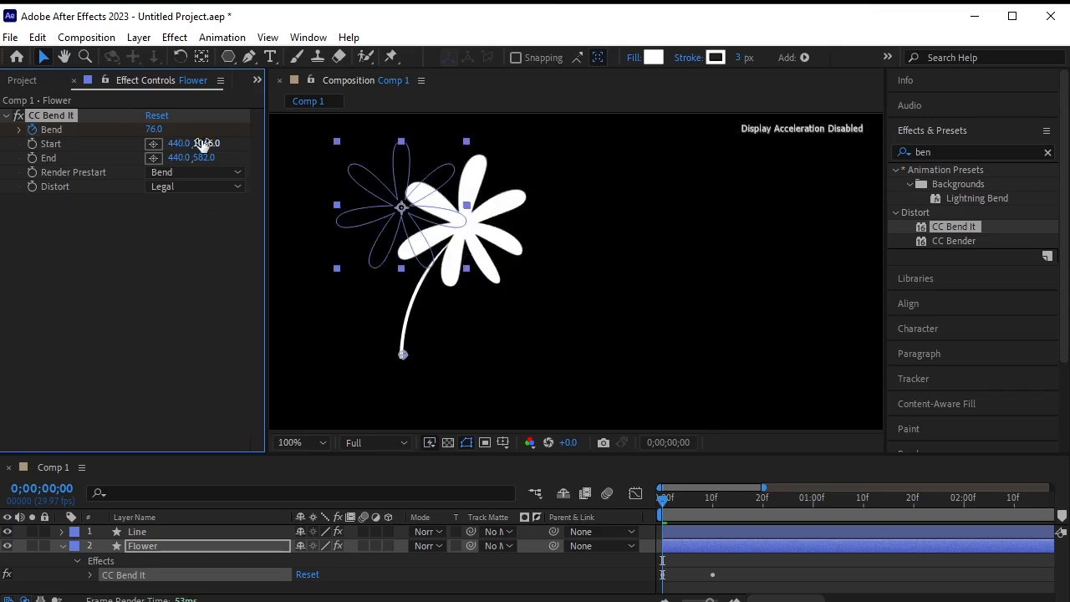
left_click_drag(154, 129, 154, 127)
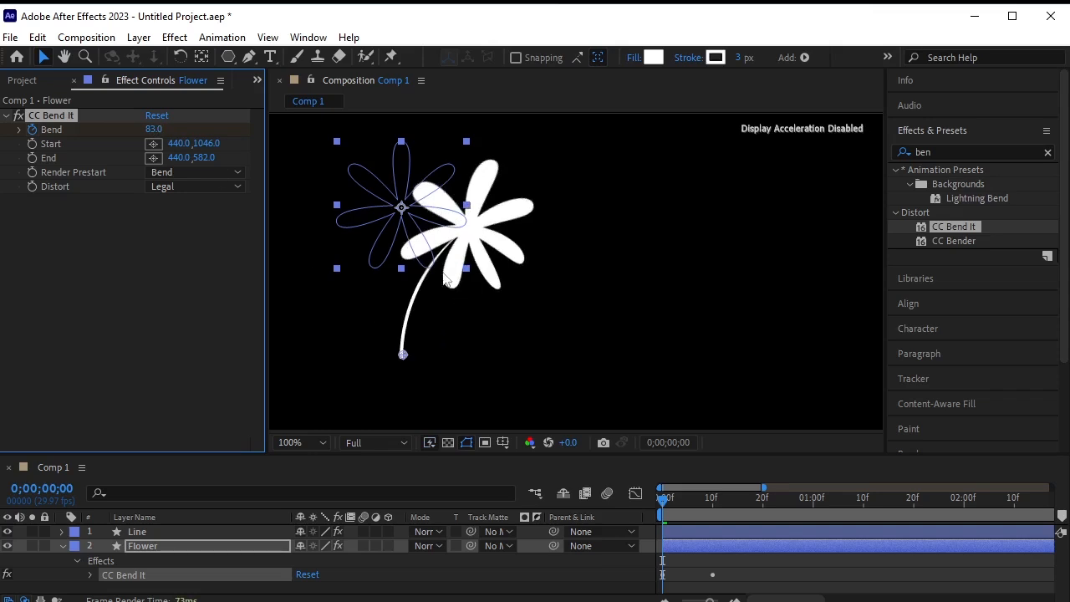
left_click_drag(154, 129, 153, 128)
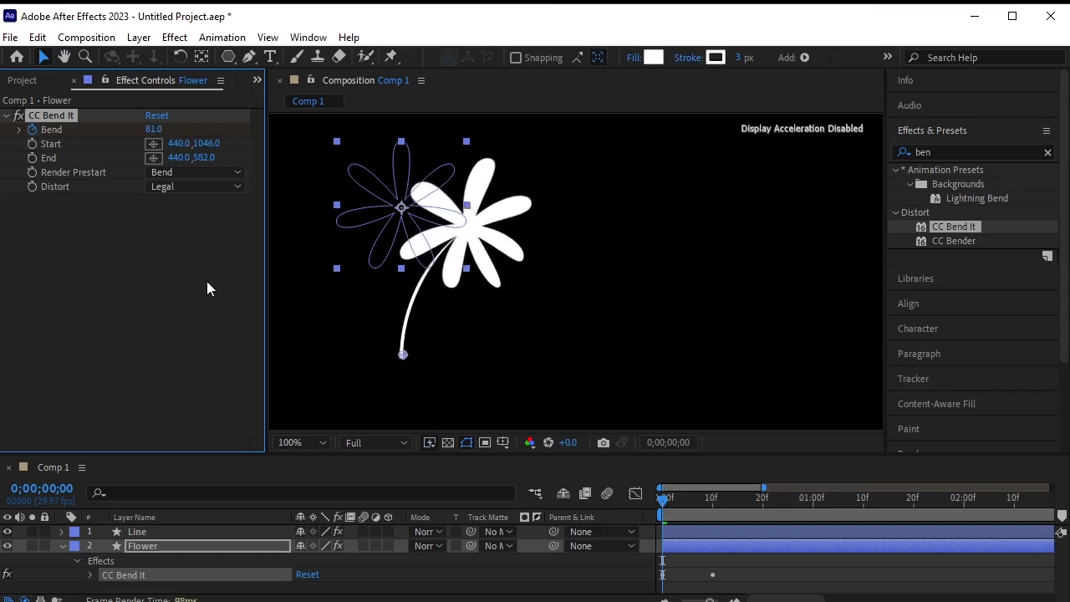
left_click(209, 348)
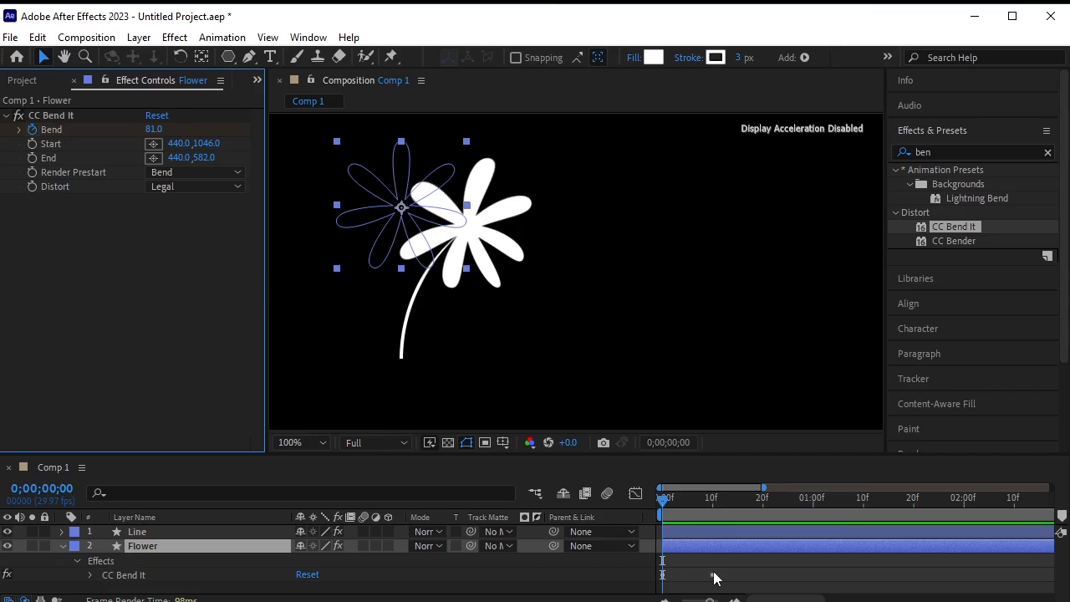
Reveal the Flower layer's keyframes and keyframe its Bend at -81 on frame 20.
key("u")
key("u")
key("u")
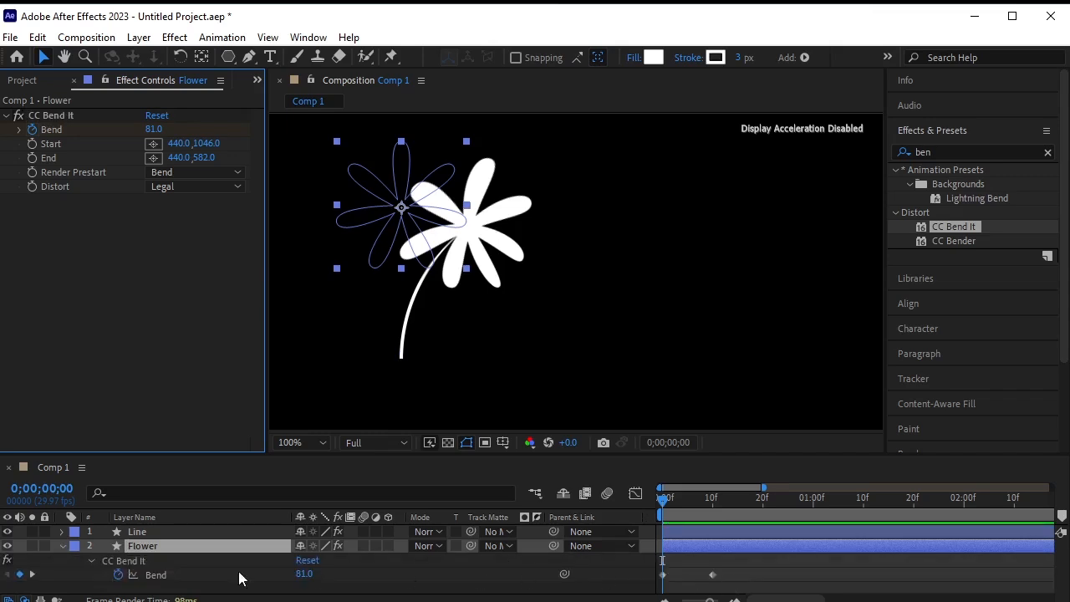
left_click(33, 575)
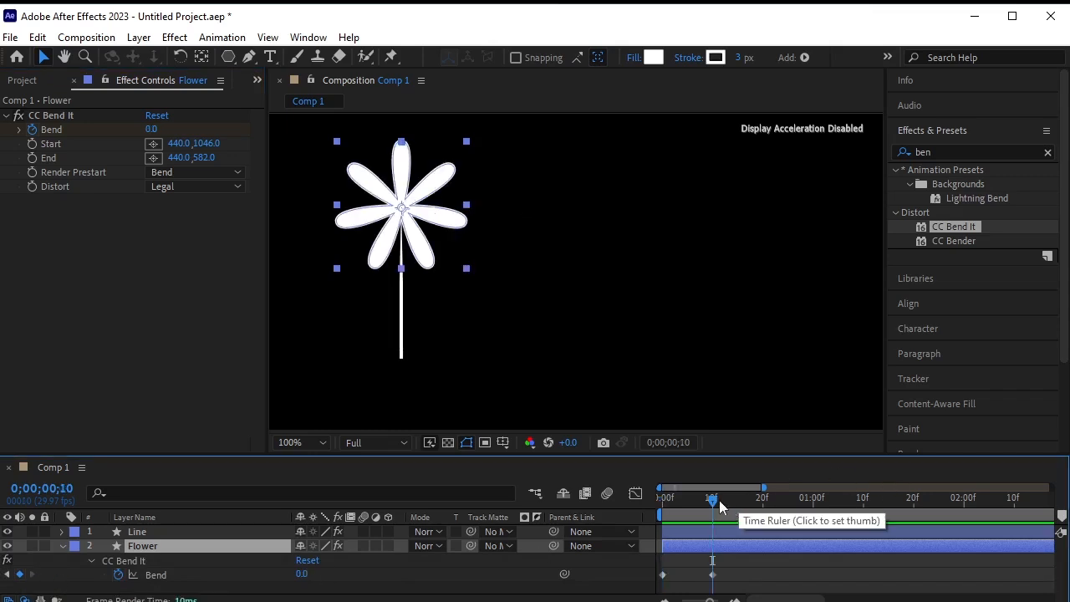
left_click_drag(712, 499, 766, 512)
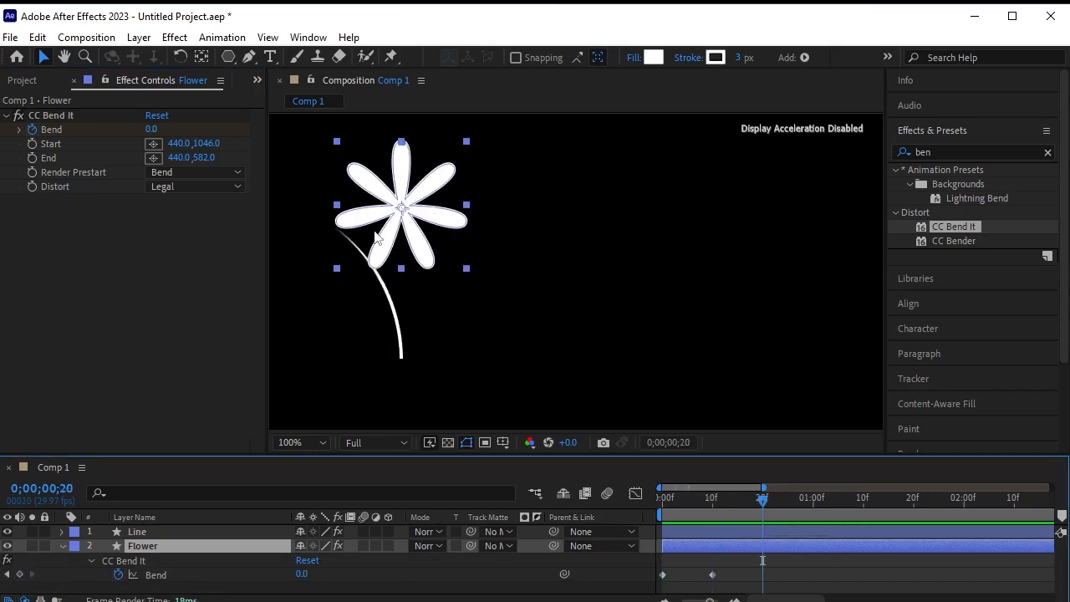
left_click(157, 130)
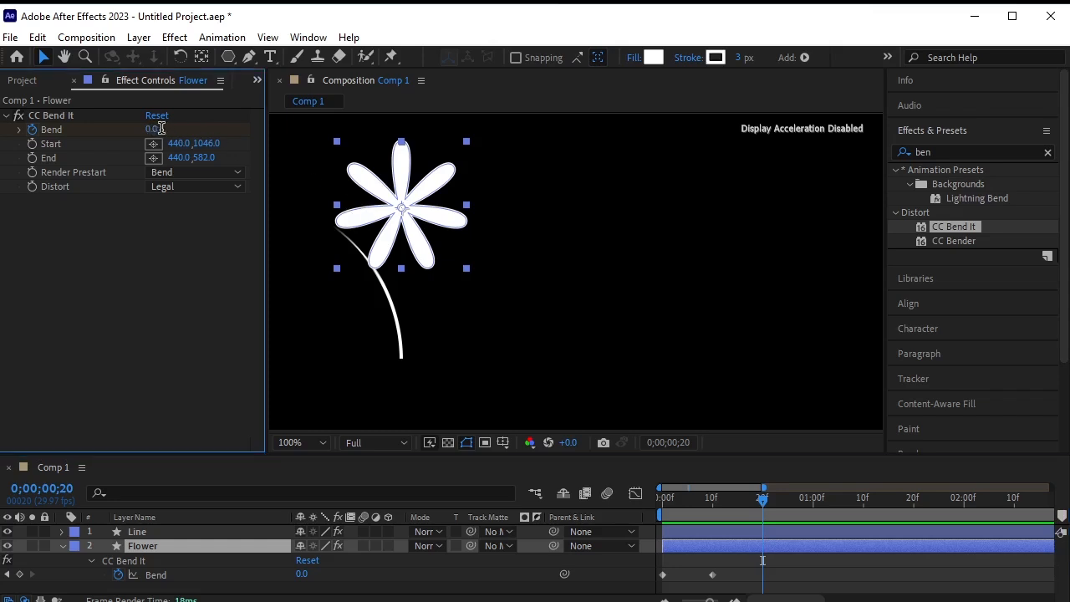
type("-81")
key("Return")
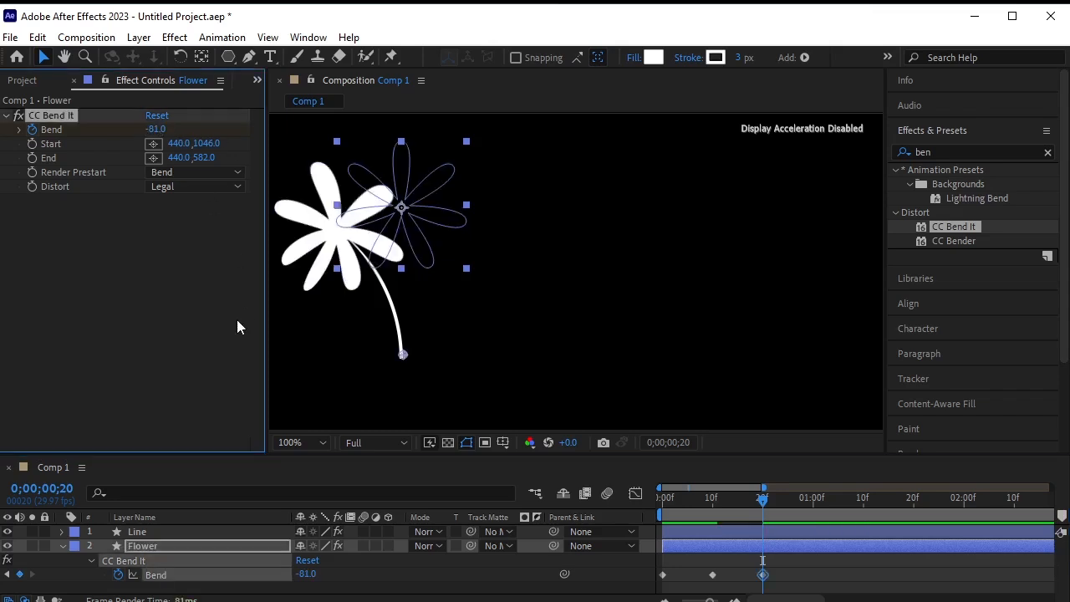
Collapse the Flower layer's properties and preview the flower and stem swaying together from the first frame.
left_click(376, 590)
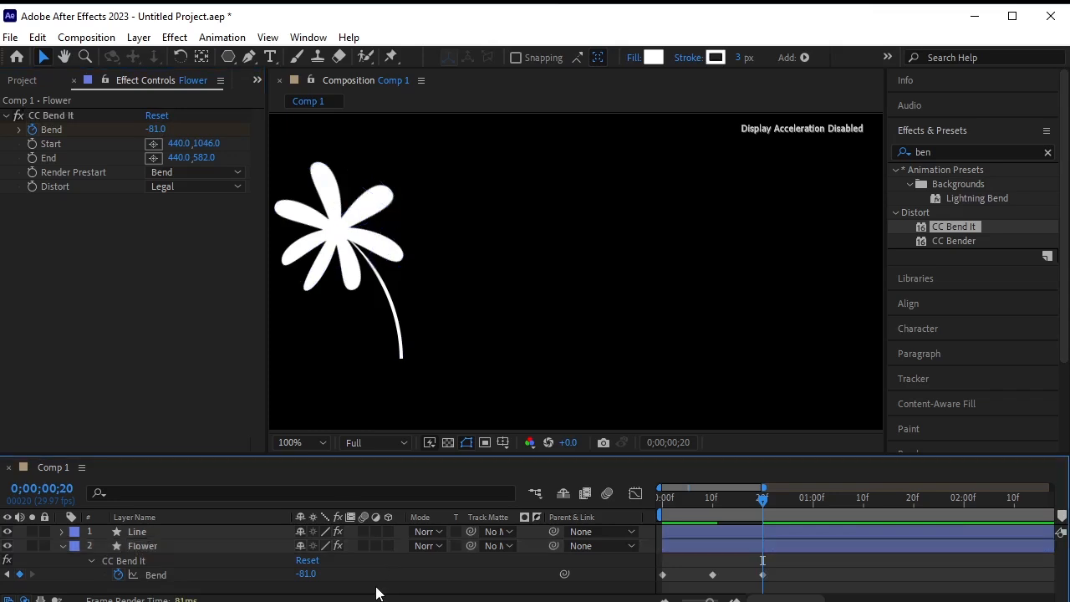
key("h")
left_click_drag(375, 357, 481, 351)
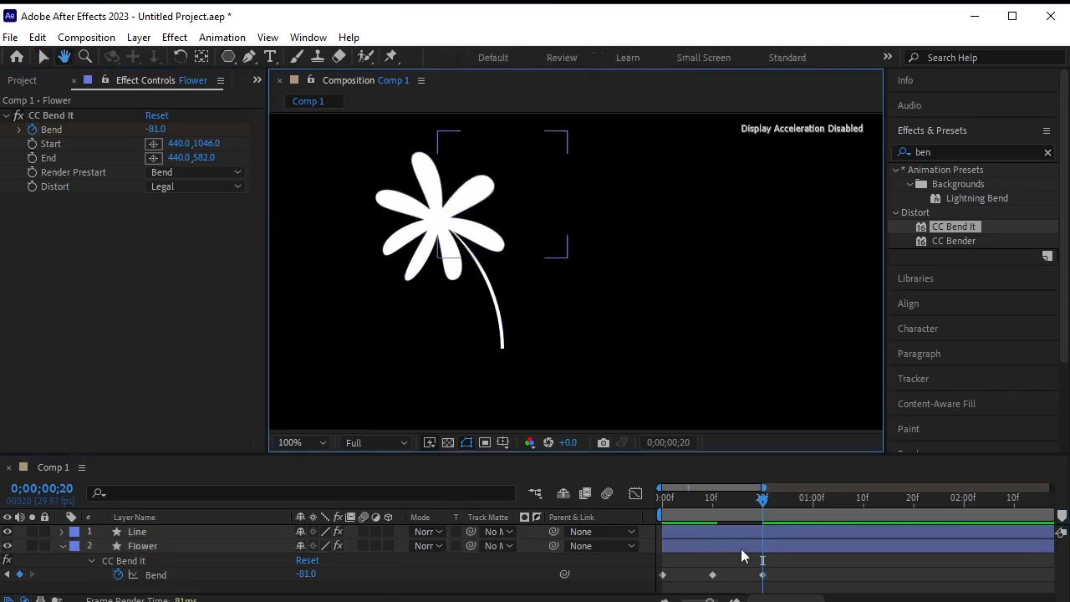
key("v")
left_click_drag(763, 501, 589, 513)
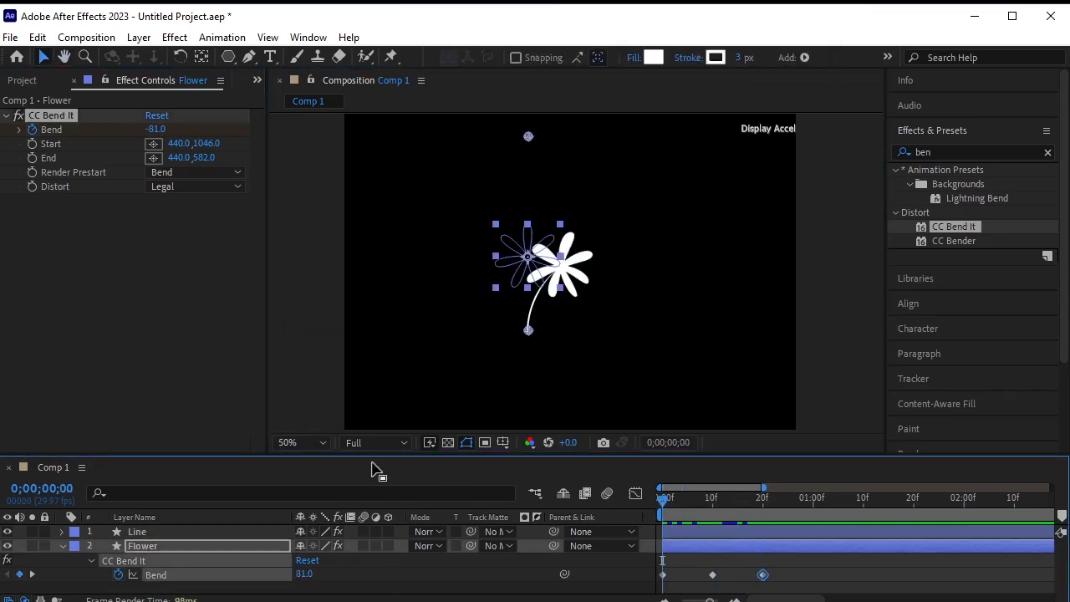
left_click(62, 546)
left_click(211, 563)
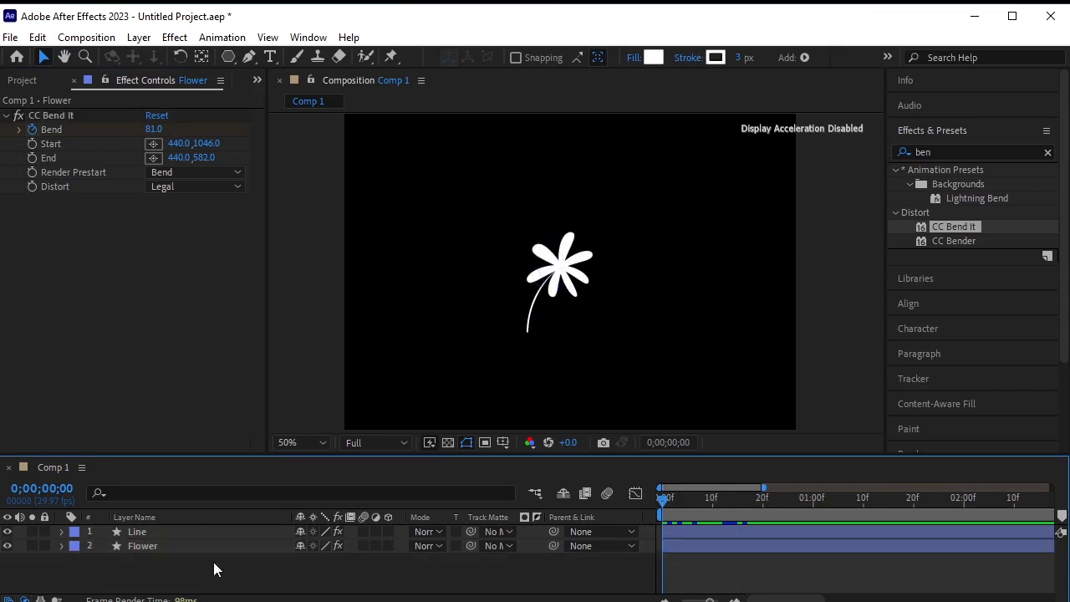
key("space")
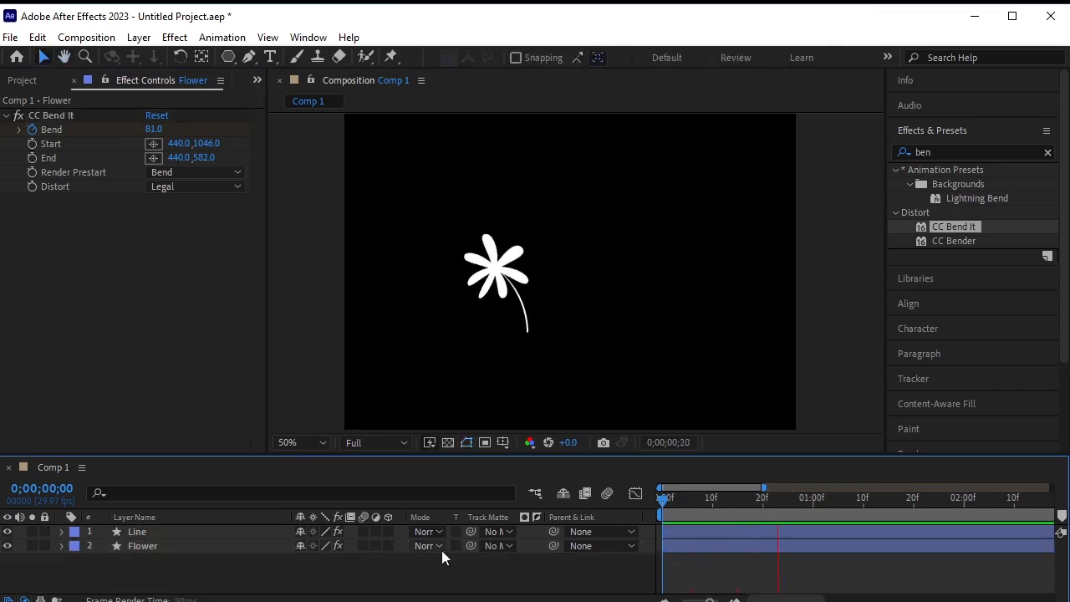
left_click_drag(943, 505, 585, 549)
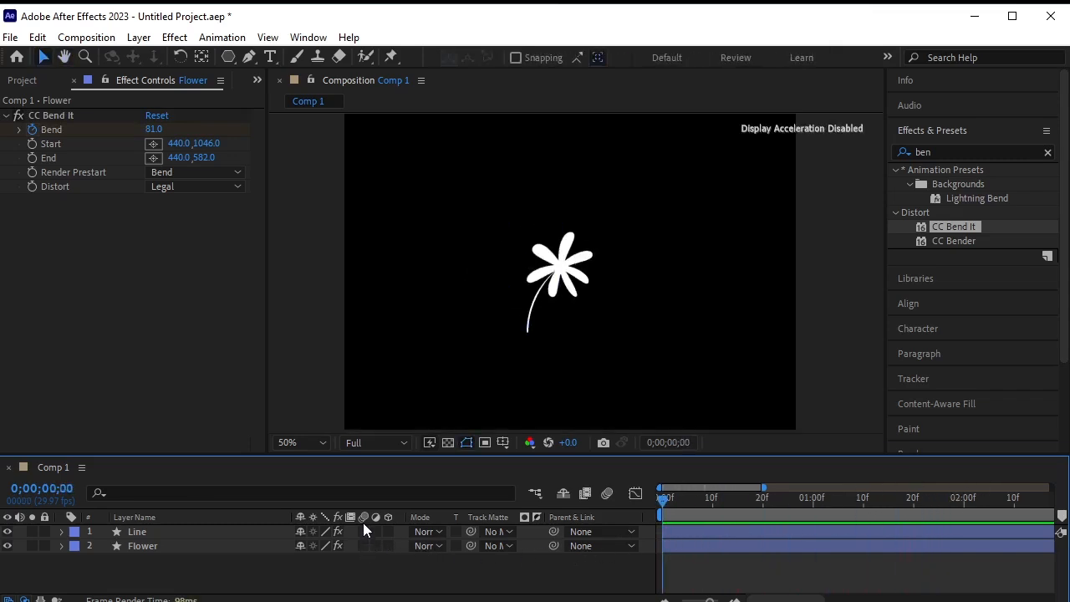
Enable motion blur for the Line and Flower layers and the composition, and preview the animation.
left_click(251, 532)
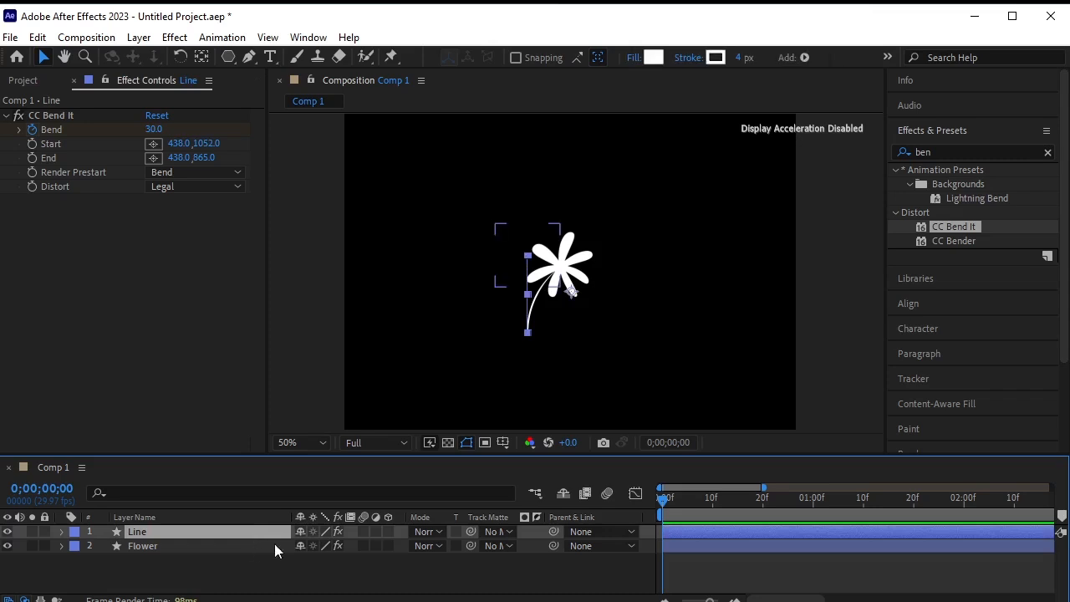
left_click(236, 549, "shift")
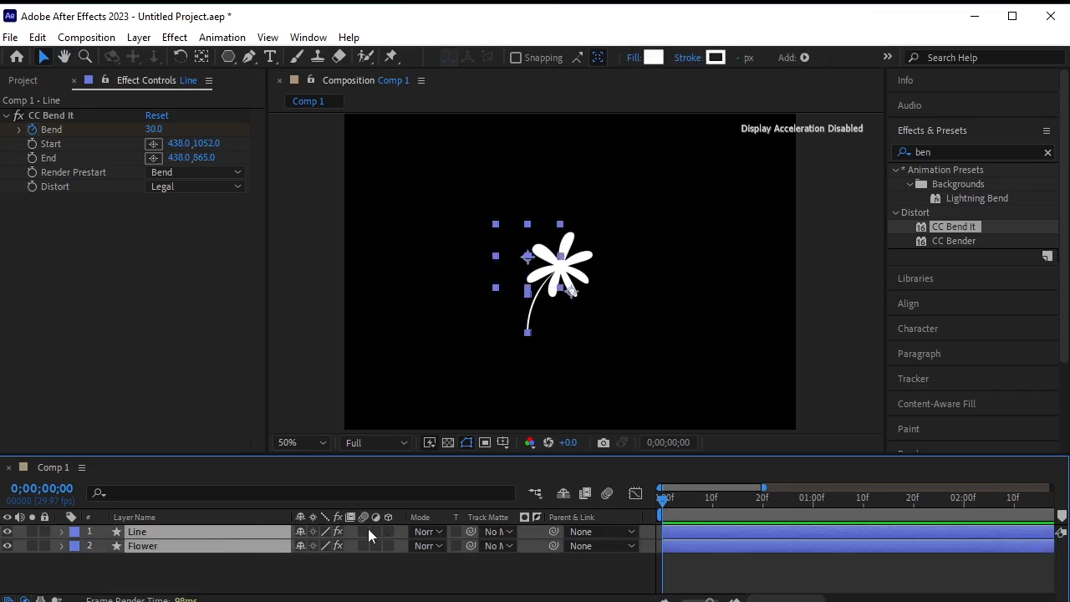
left_click(375, 576)
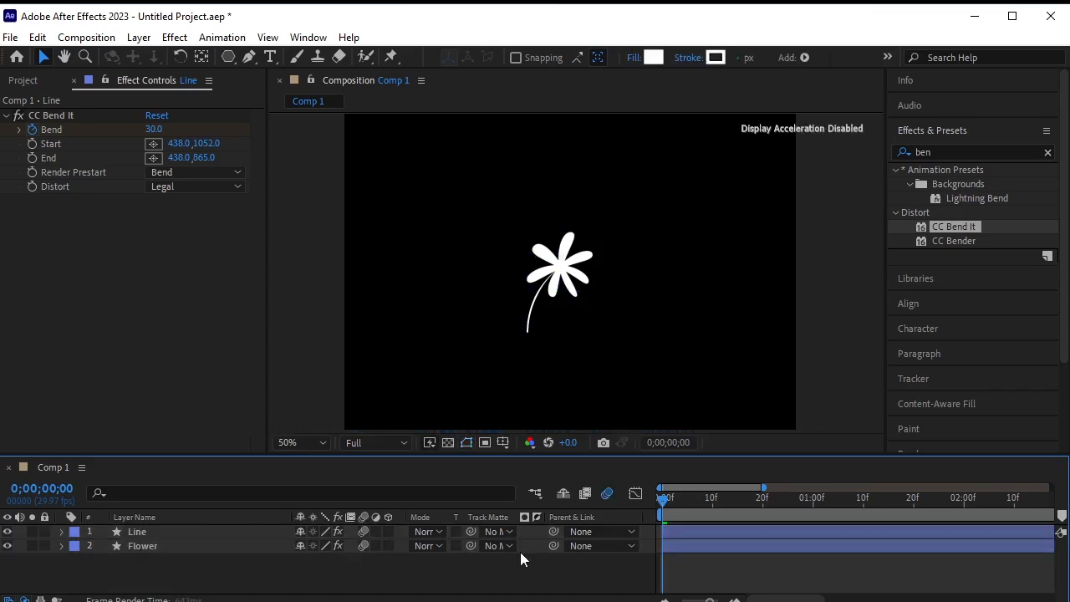
key("space")
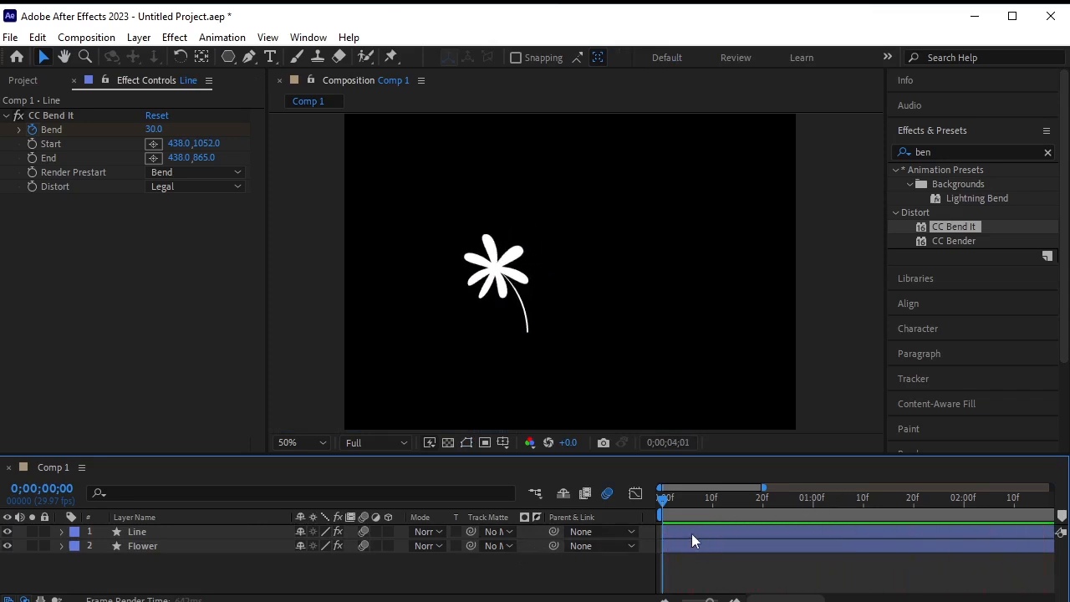
Add the expression loopOut('pingpong') to the Line layer's CC Bend It Bend property and copy its text.
left_click(669, 533)
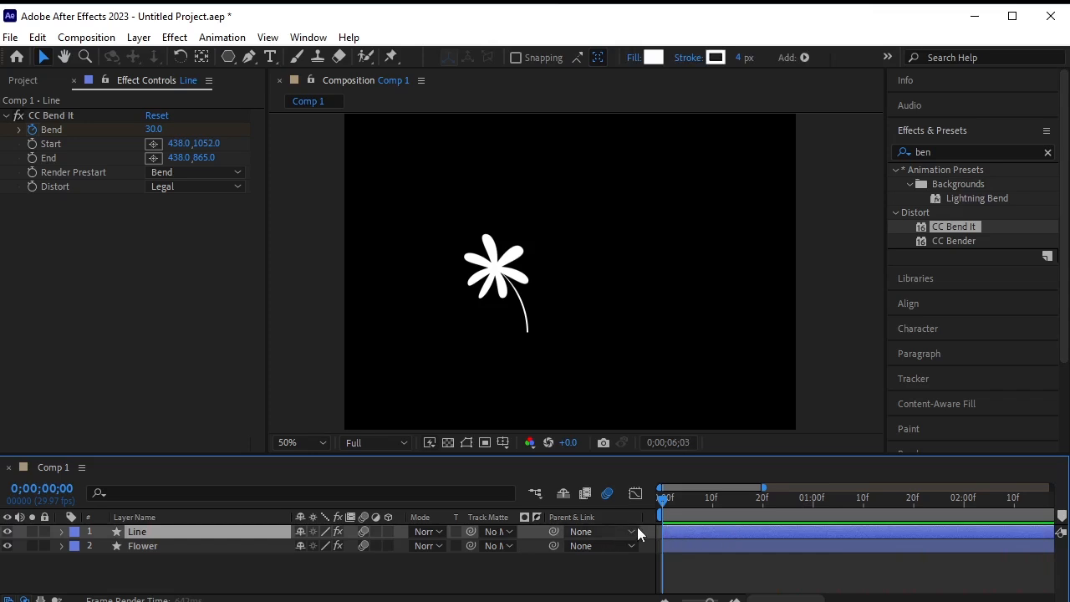
left_click(32, 129)
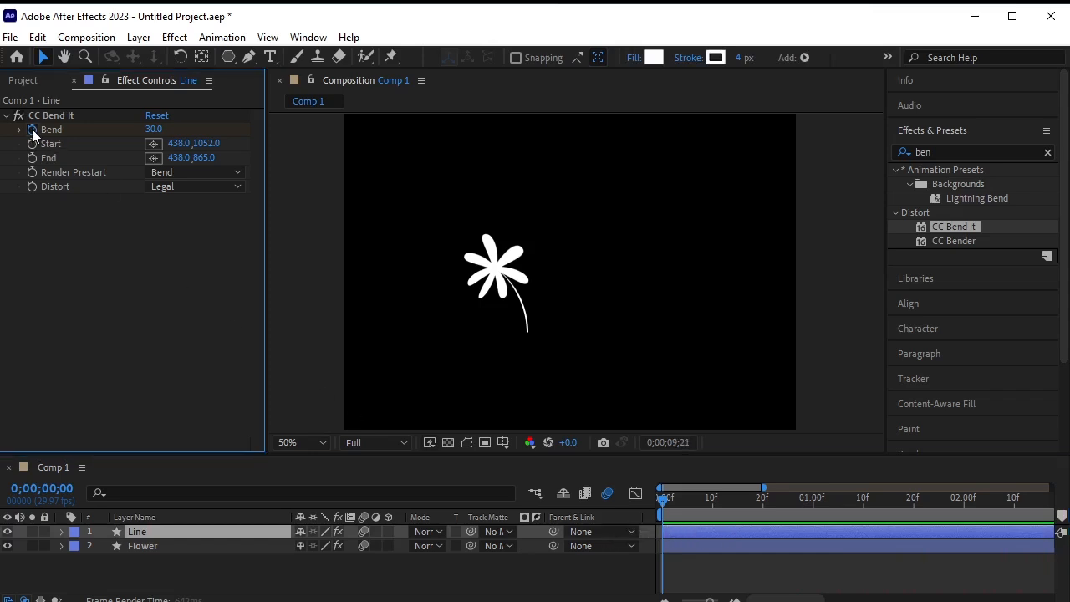
key("u")
left_click(32, 128, "alt")
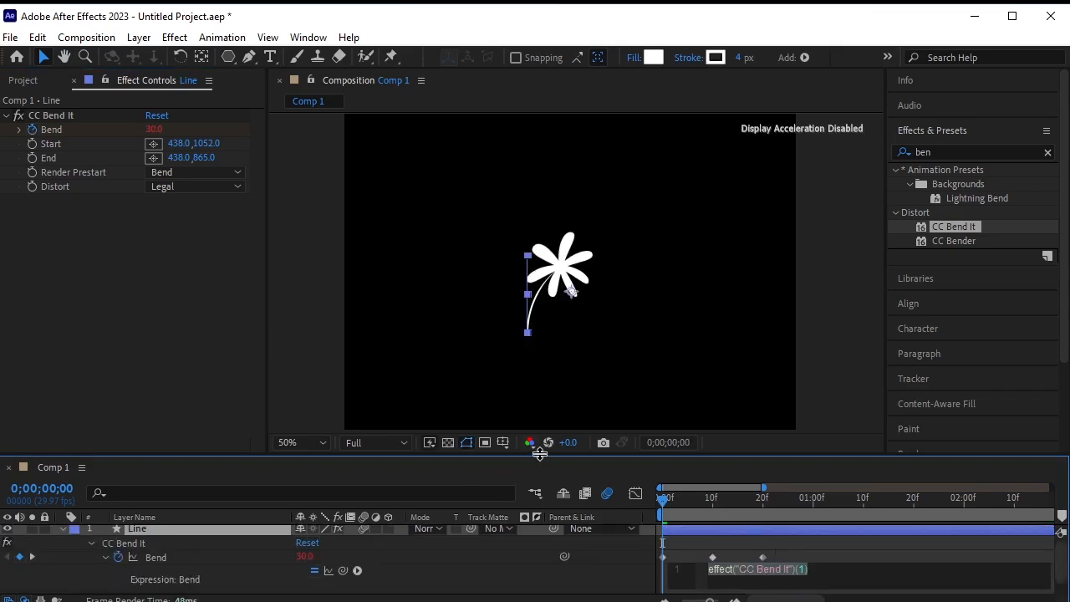
left_click_drag(540, 453, 530, 359)
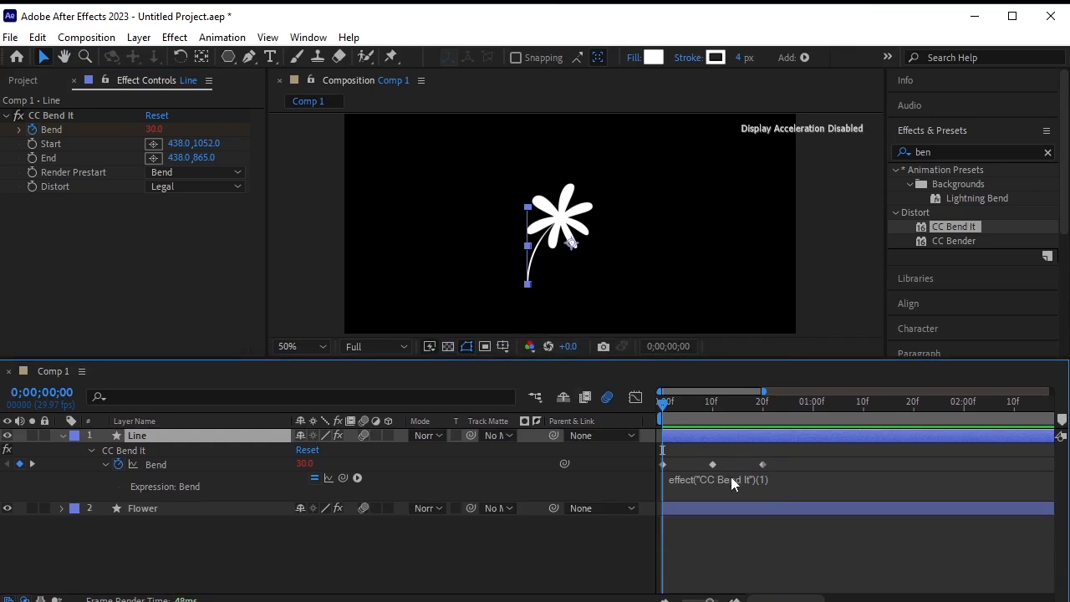
left_click(731, 476)
type("loo")
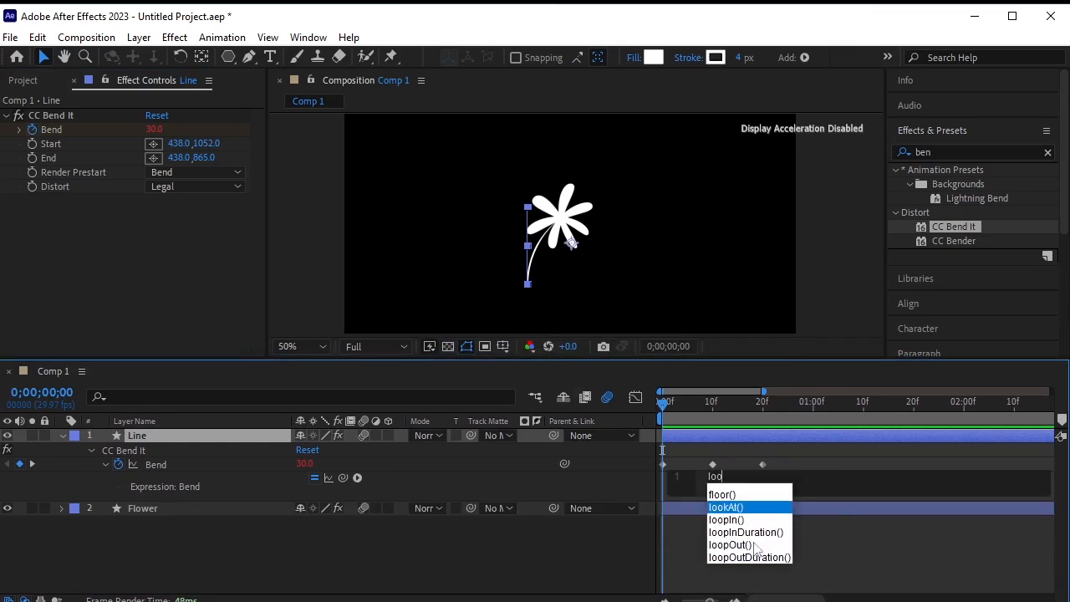
left_click(754, 545)
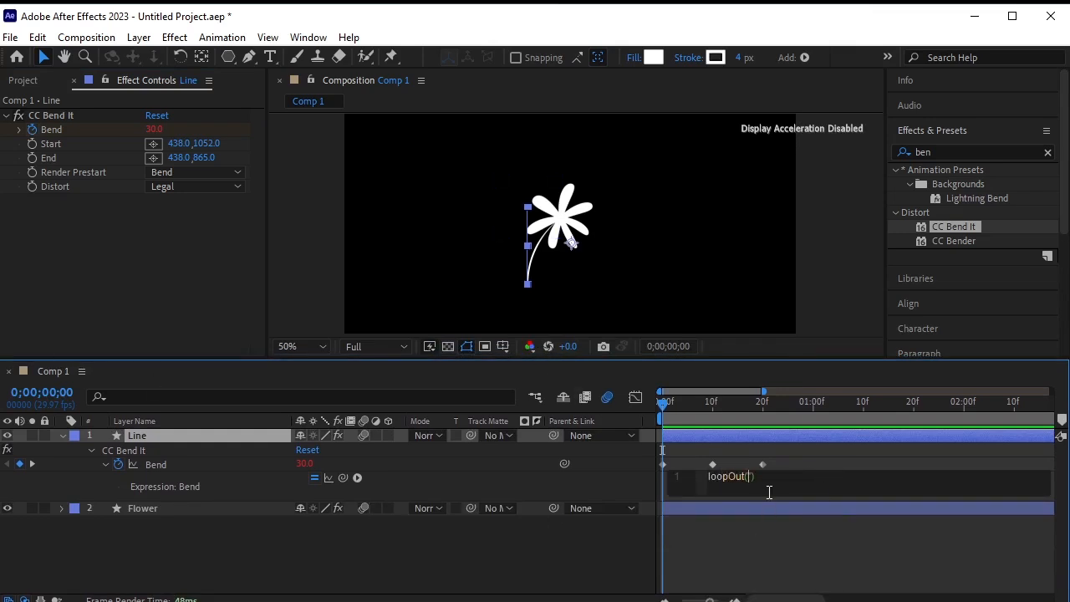
type("\"")
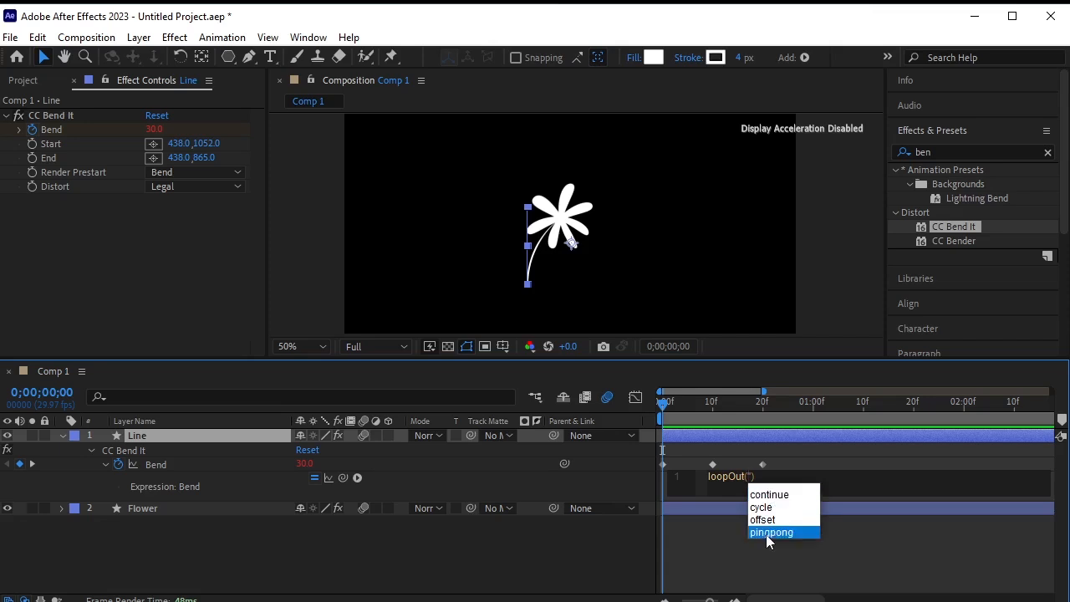
left_click(768, 535)
left_click_drag(798, 478, 706, 480)
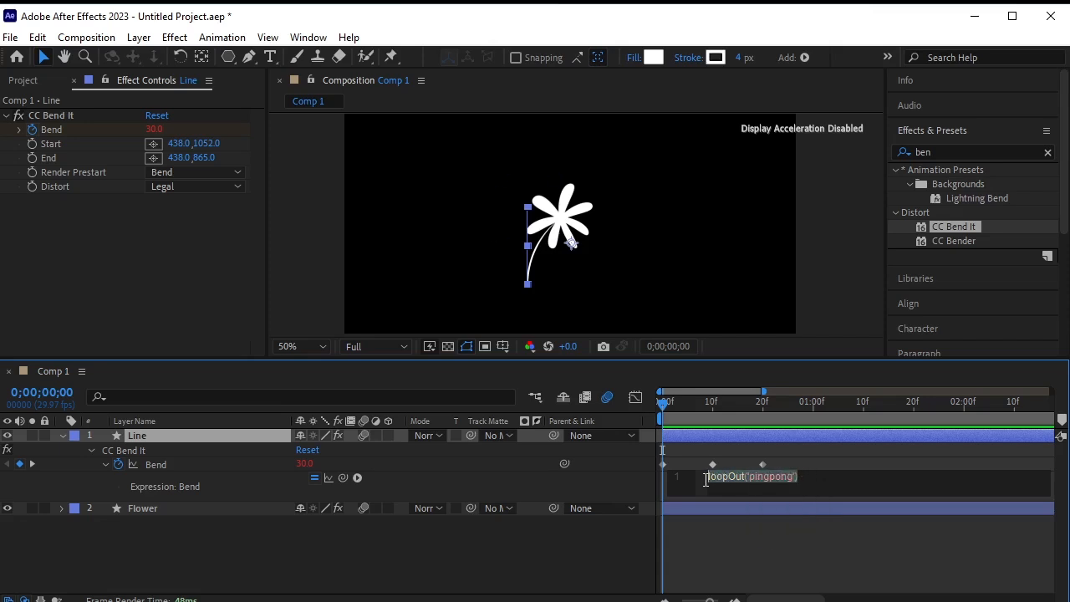
left_click(508, 575)
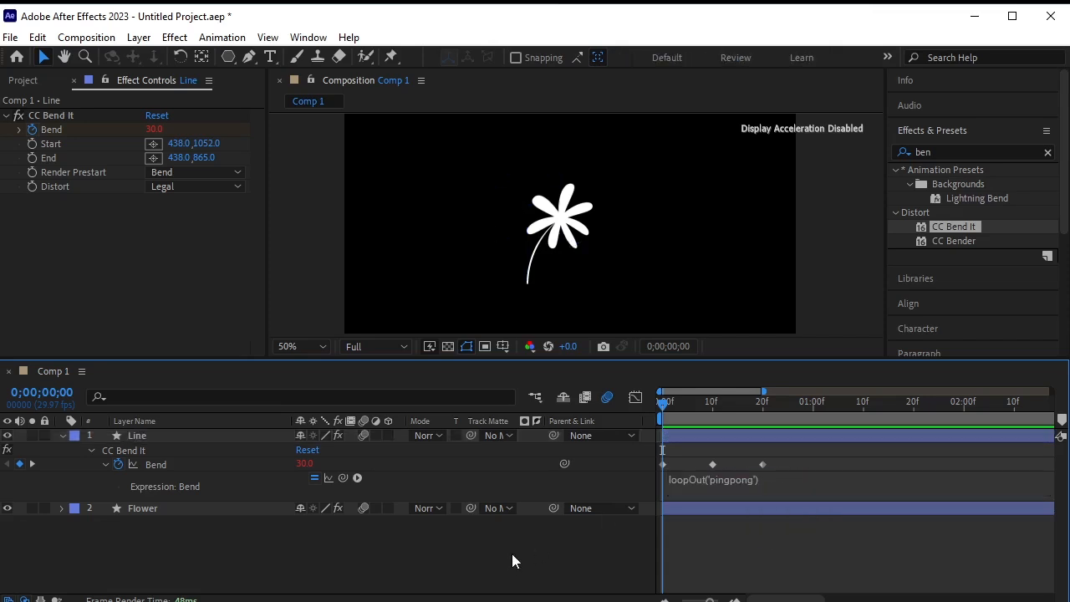
Apply the same loopOut('pingpong') expression to the Flower layer's Bend property and preview the looping sway.
left_click(62, 436)
left_click(158, 451)
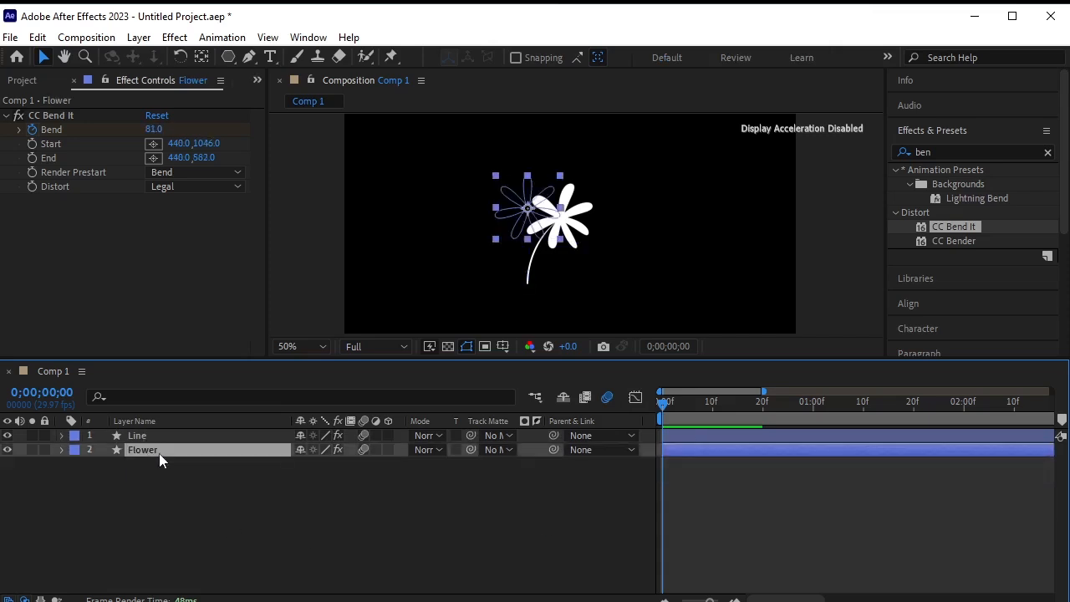
left_click(32, 131, "alt")
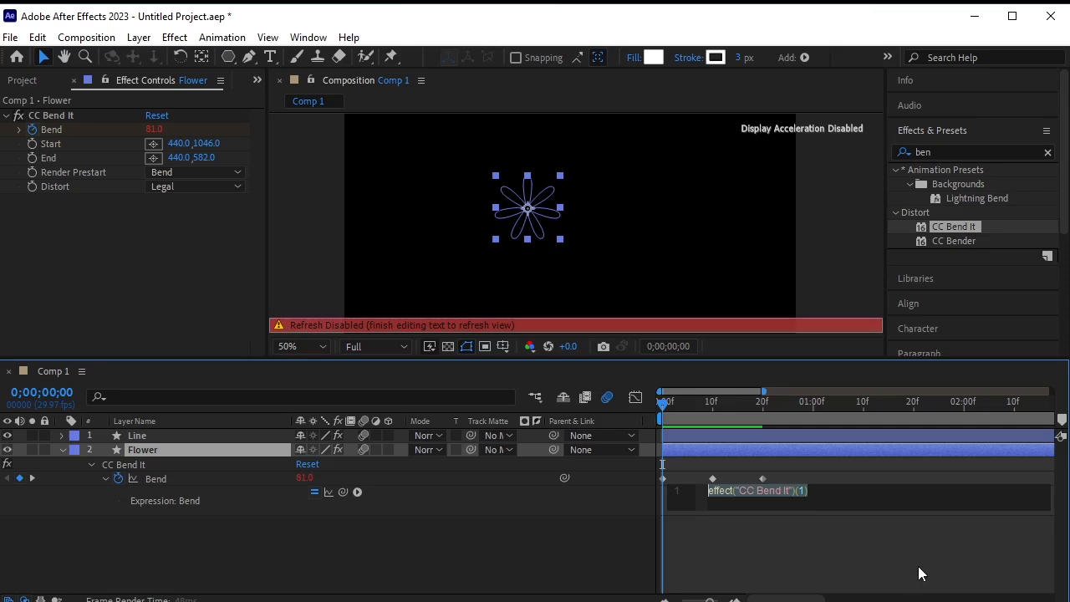
type("loopOut('pingpong')")
left_click(626, 548)
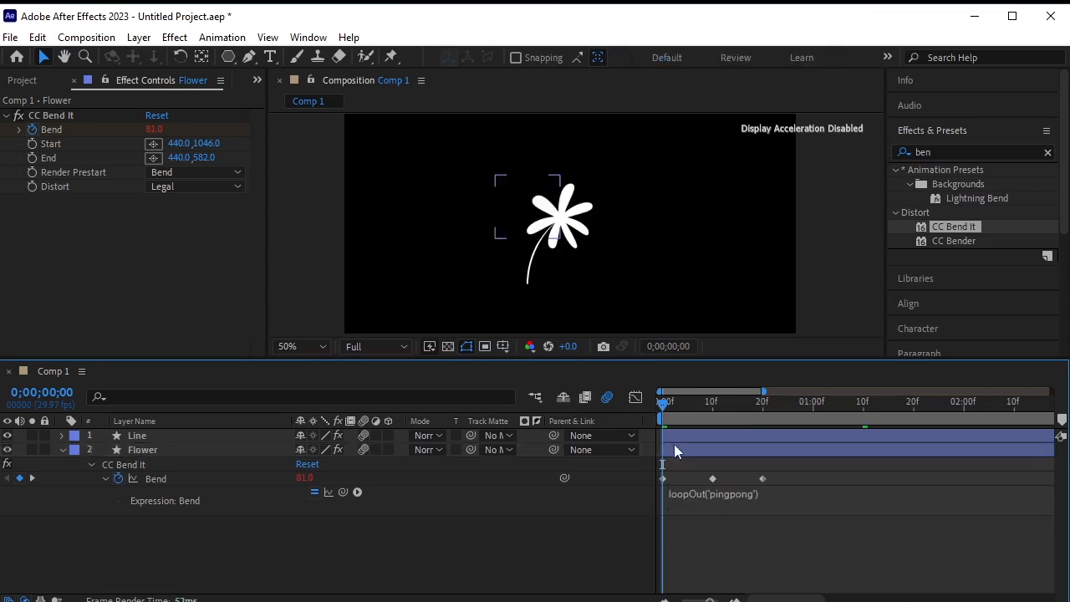
key("space")
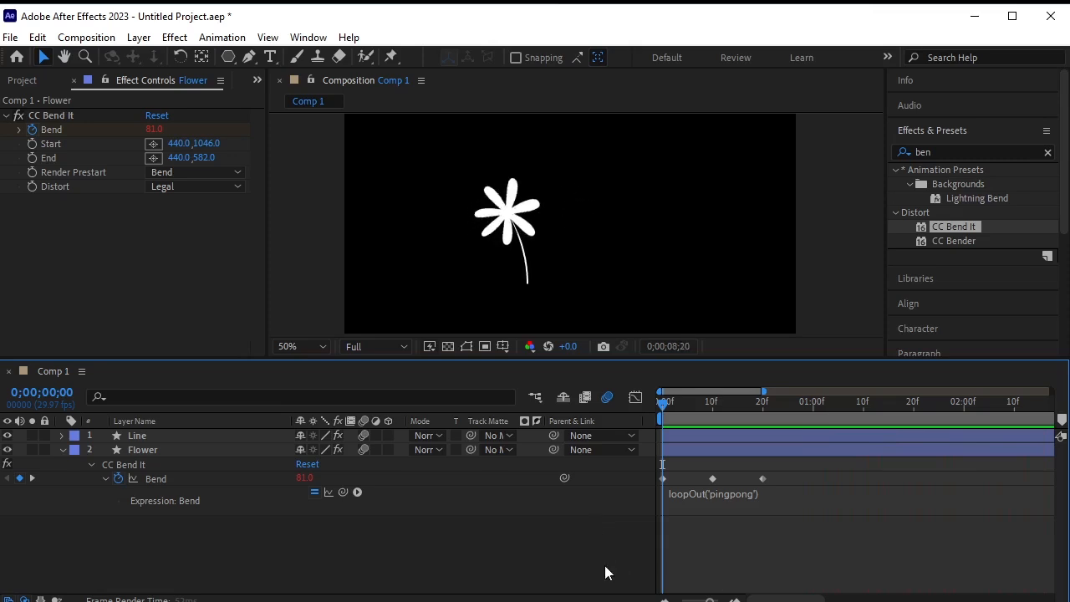
Slow the sway by proportionally stretching both layers' Bend keyframes until the last ones sit at about 1 second 20 frames.
left_click(686, 437)
left_click(688, 454, "shift")
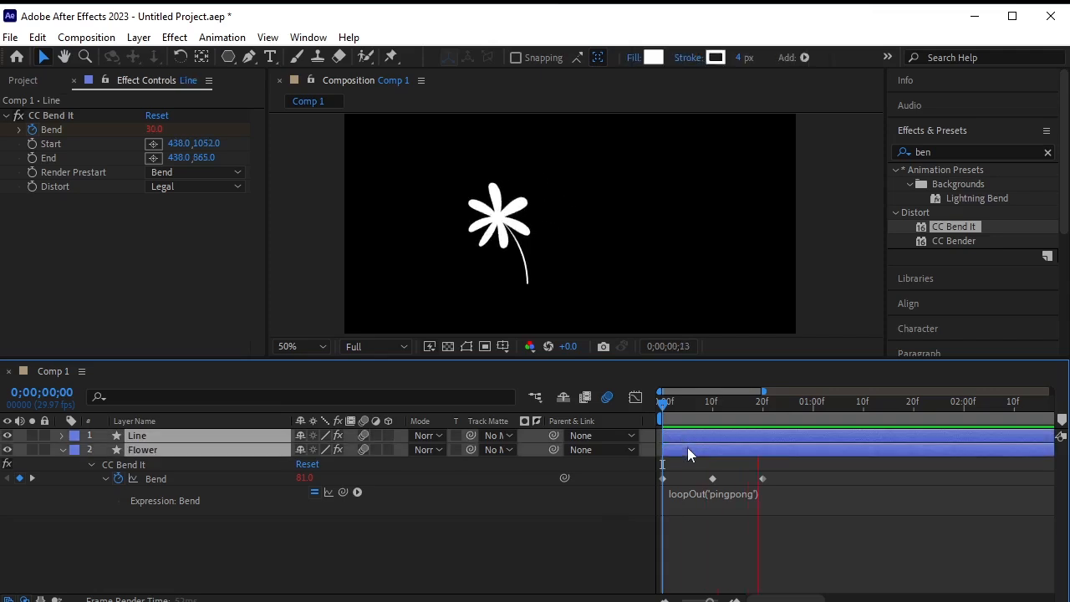
key("u")
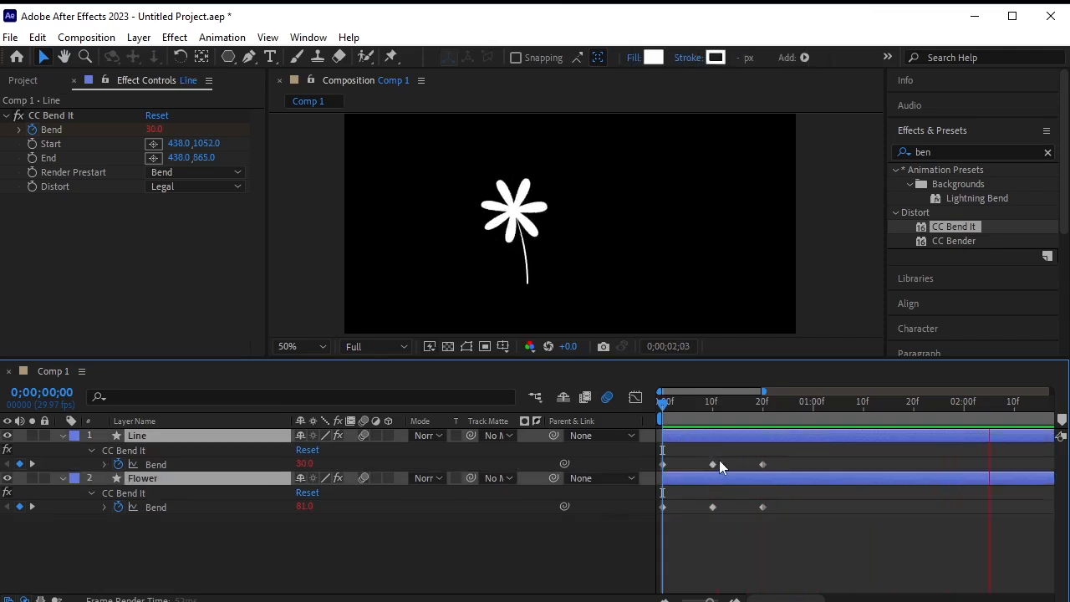
key("space")
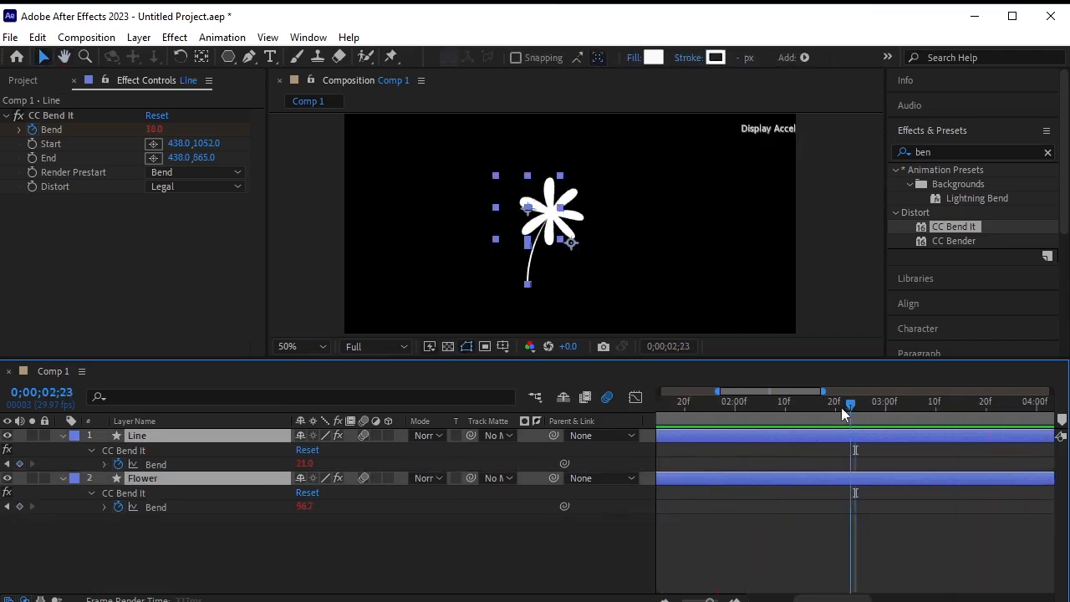
key("Home")
left_click_drag(802, 449, 627, 521)
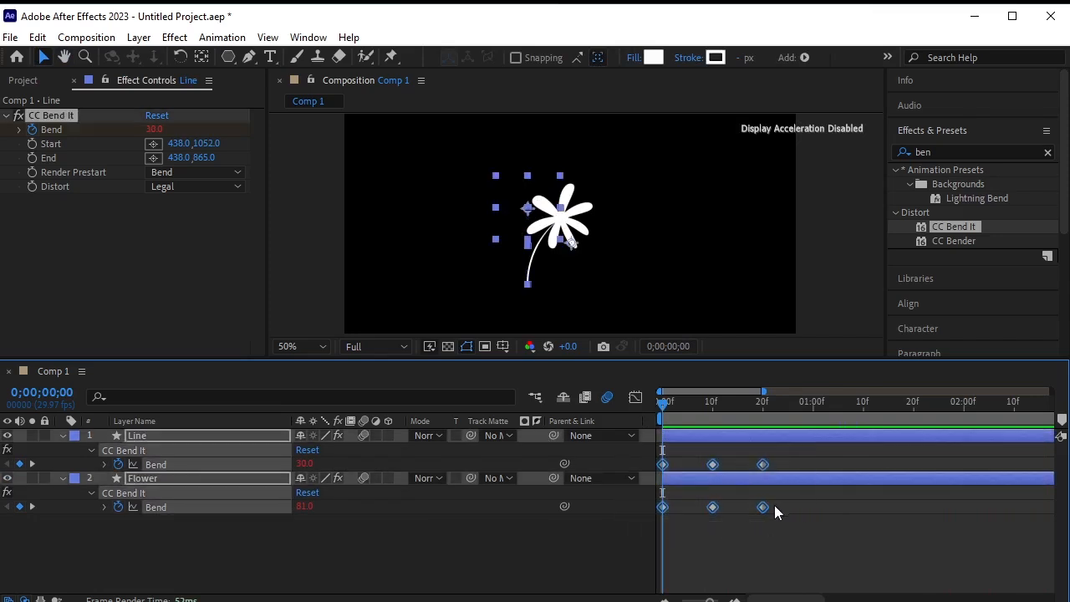
left_click_drag(764, 505, 915, 500)
left_click(588, 550)
Hide the layer switches and modes columns and preview the slowed sway across the full 10-second timeline.
key("space")
left_click_drag(709, 600, 668, 592)
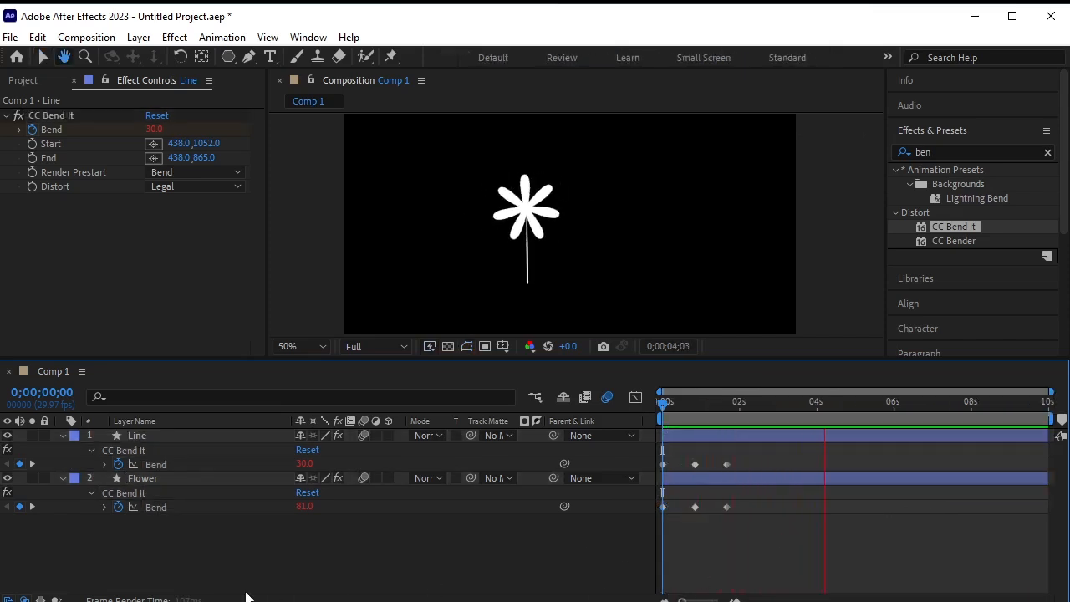
key("space")
left_click(8, 599)
left_click(24, 599)
key("space")
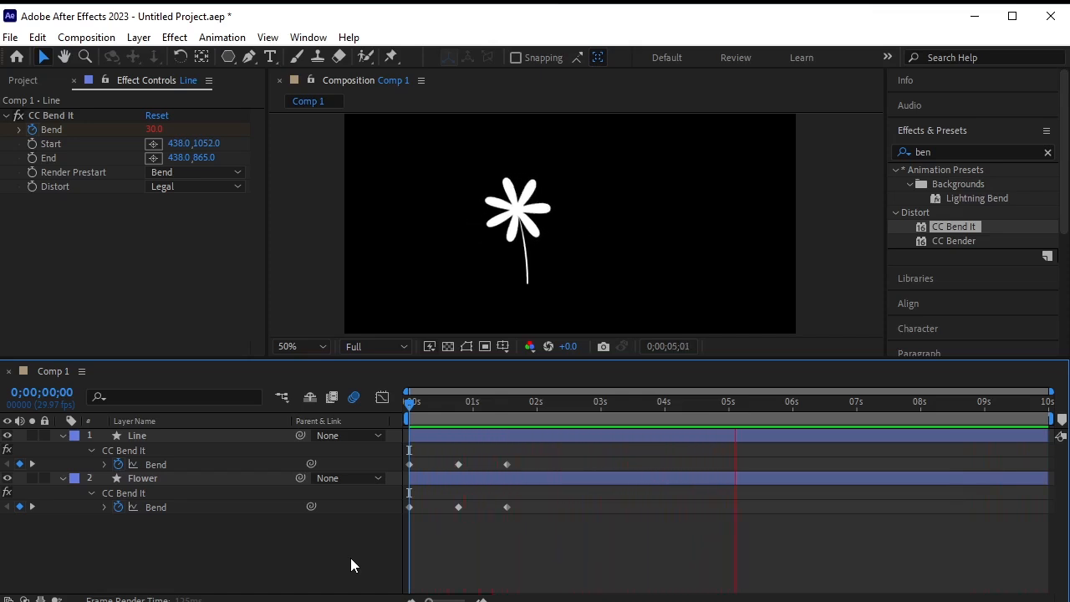
key("space")
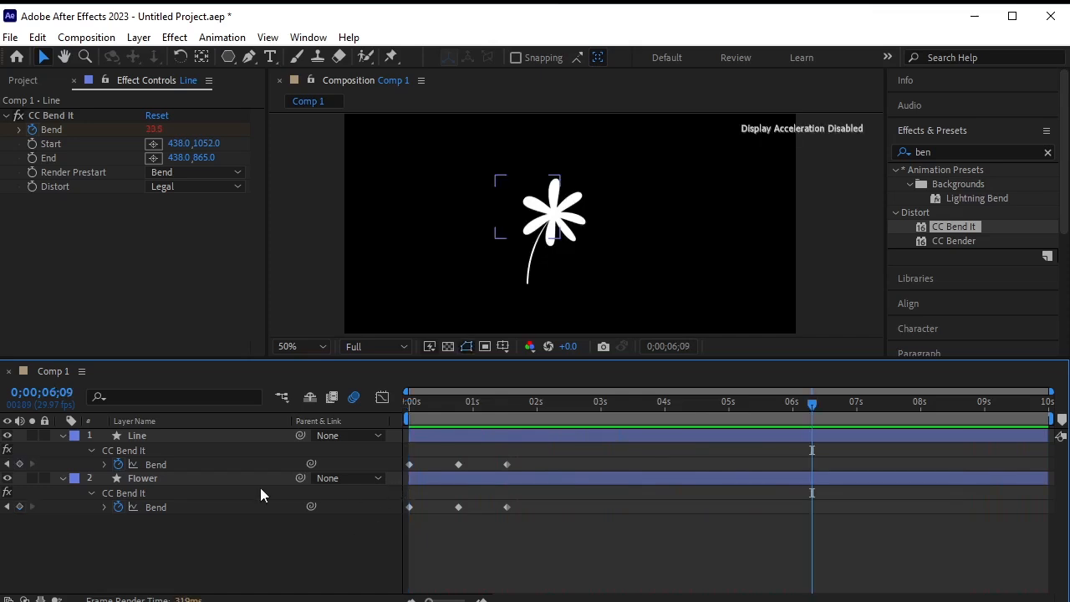
Collapse the Line and Flower layers and pre-compose them together, moving all attributes into the new composition.
left_click(63, 437)
left_click(66, 448)
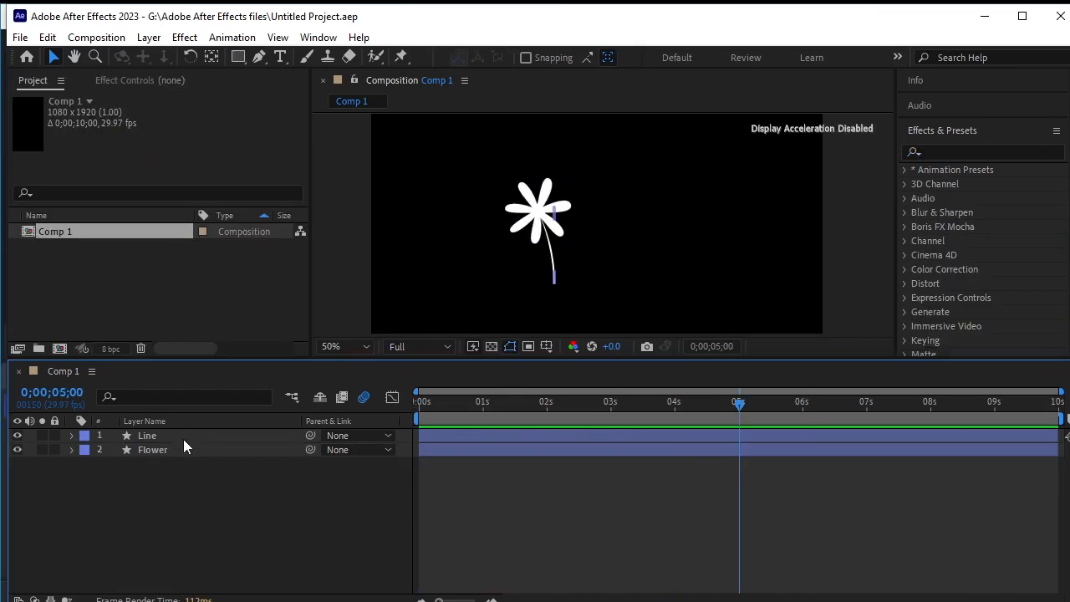
left_click(183, 439)
left_click(185, 446, "shift")
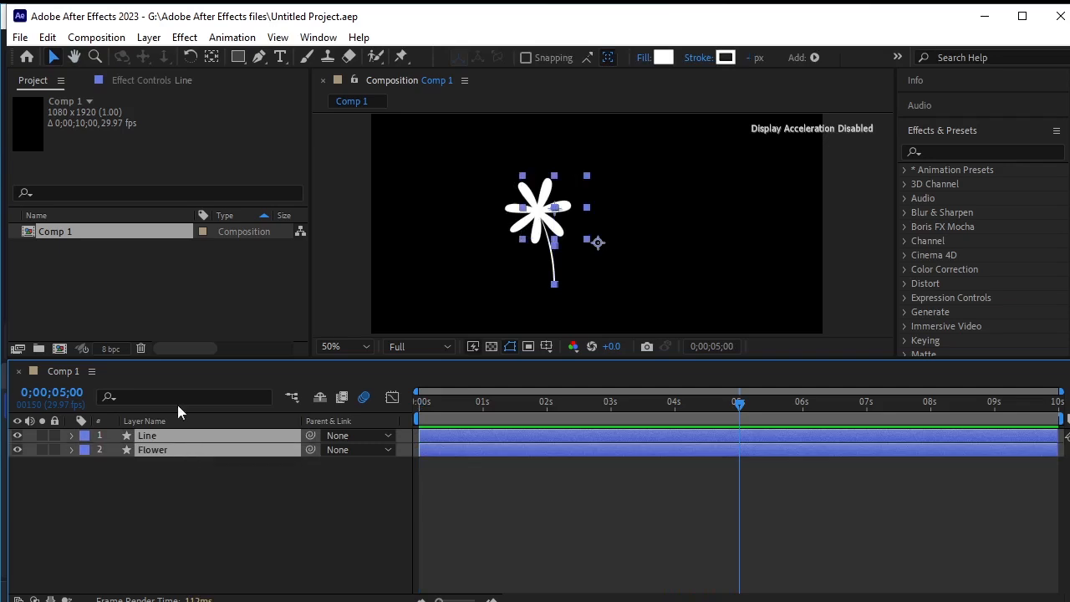
left_click(149, 38)
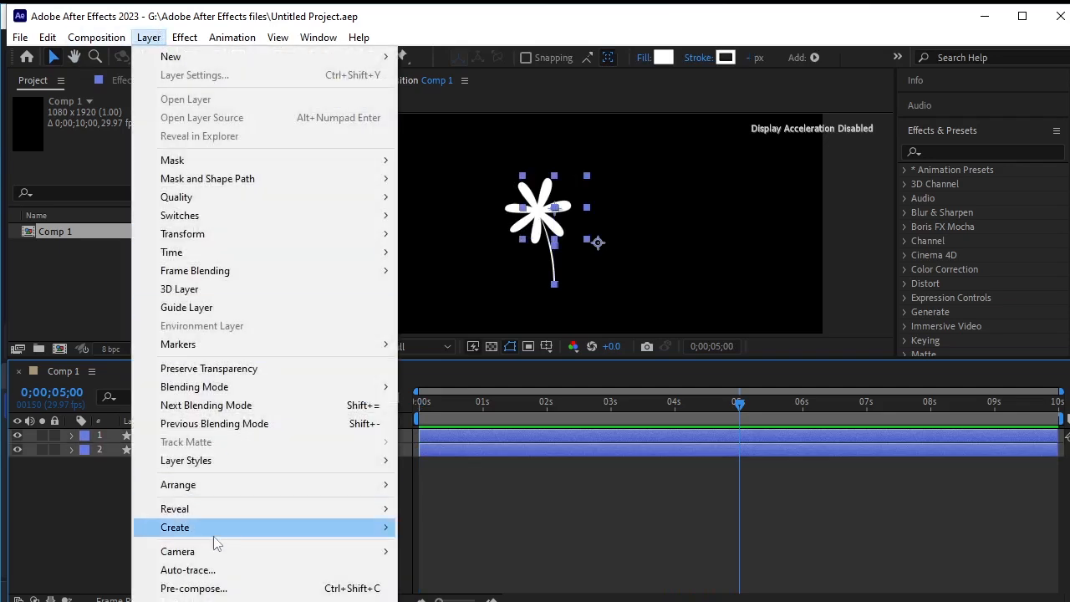
left_click(190, 589)
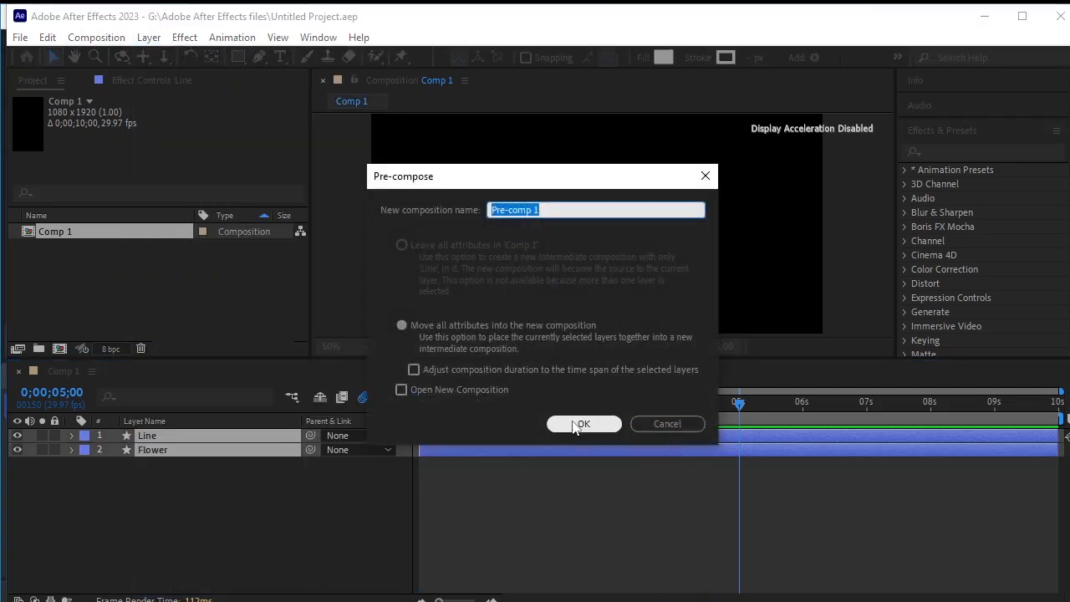
left_click(575, 357)
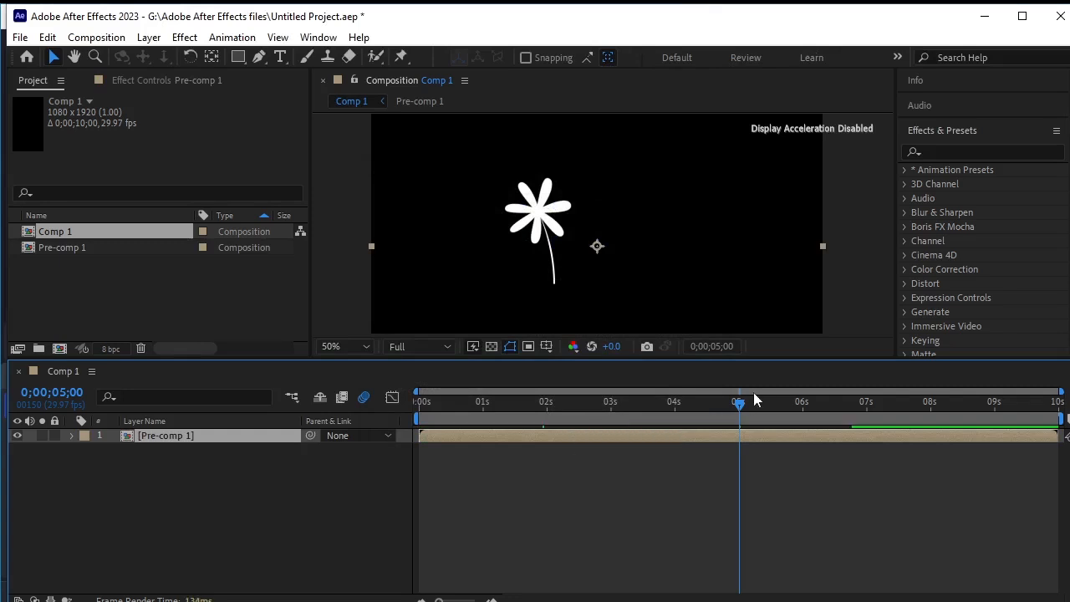
Return to the timeline start, fit the composition in view, and move the pre-composed flower slightly below the frame's centre.
left_click_drag(739, 404, 361, 409)
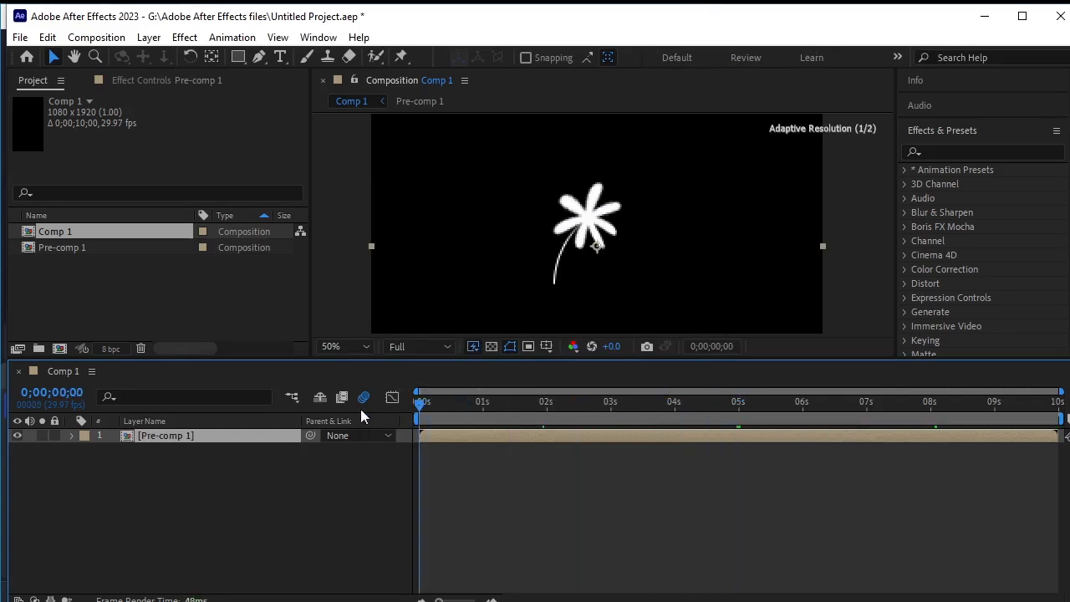
left_click(356, 353)
left_click(347, 456)
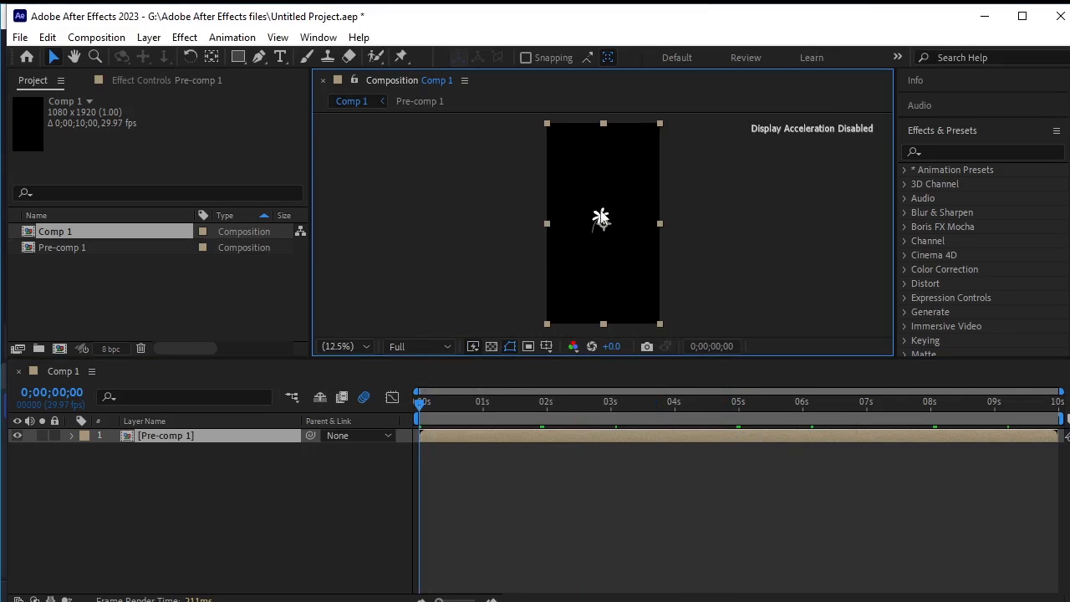
left_click_drag(603, 216, 602, 244)
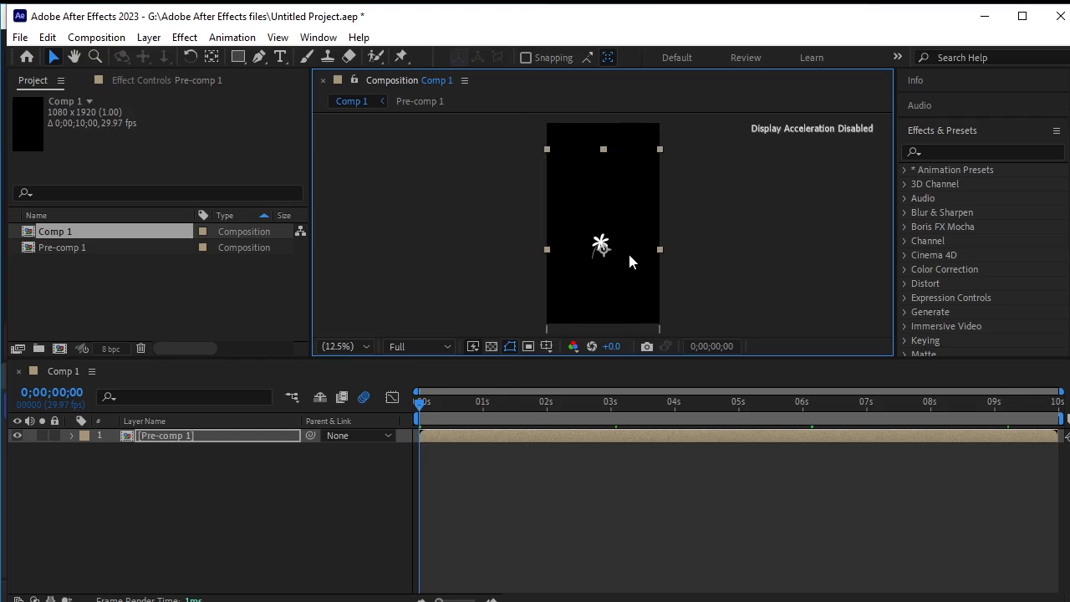
Duplicate the flower pre-comp twice and spread the copies into a side-by-side row of three flowers.
key("ctrl+d")
key("ctrl+d")
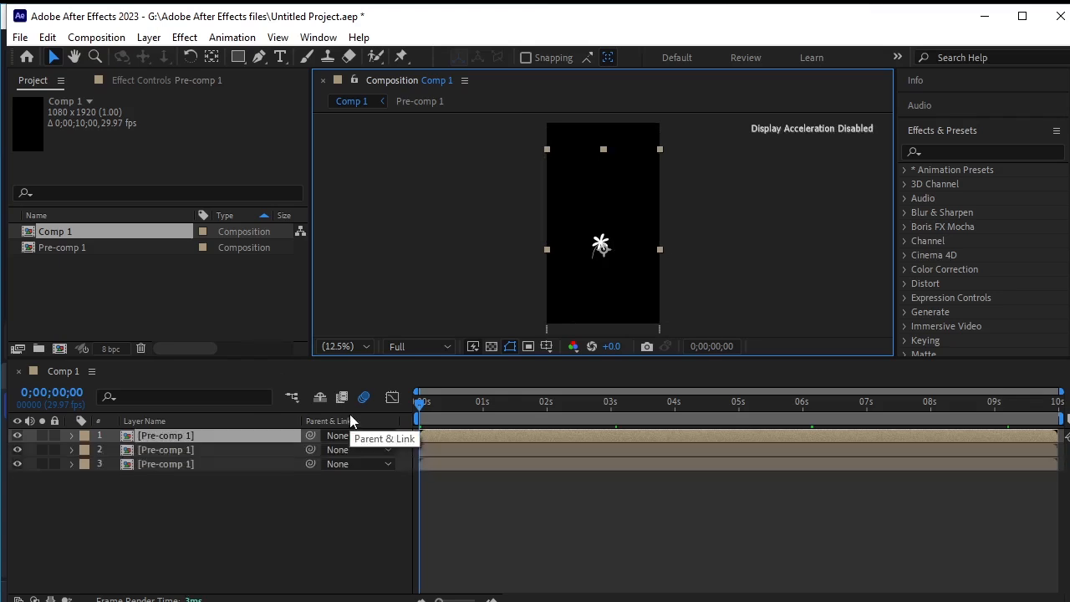
left_click_drag(600, 248, 577, 244)
scroll(585, 251, "up", 1)
left_click(198, 450)
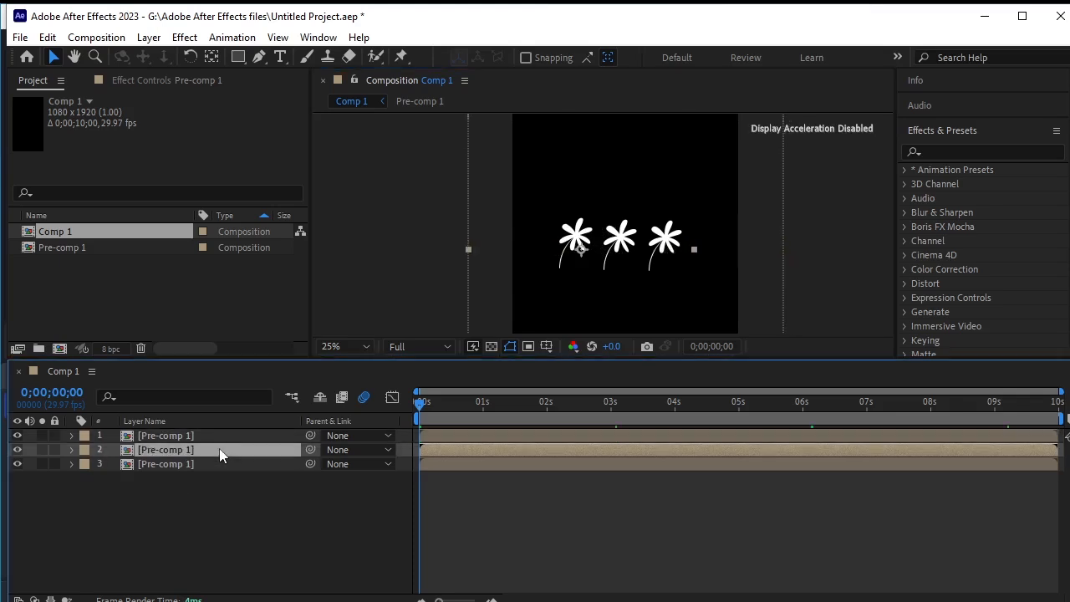
Lower the composition's preview resolution to Third and play the three swaying flowers from the start.
left_click(489, 313)
key("space")
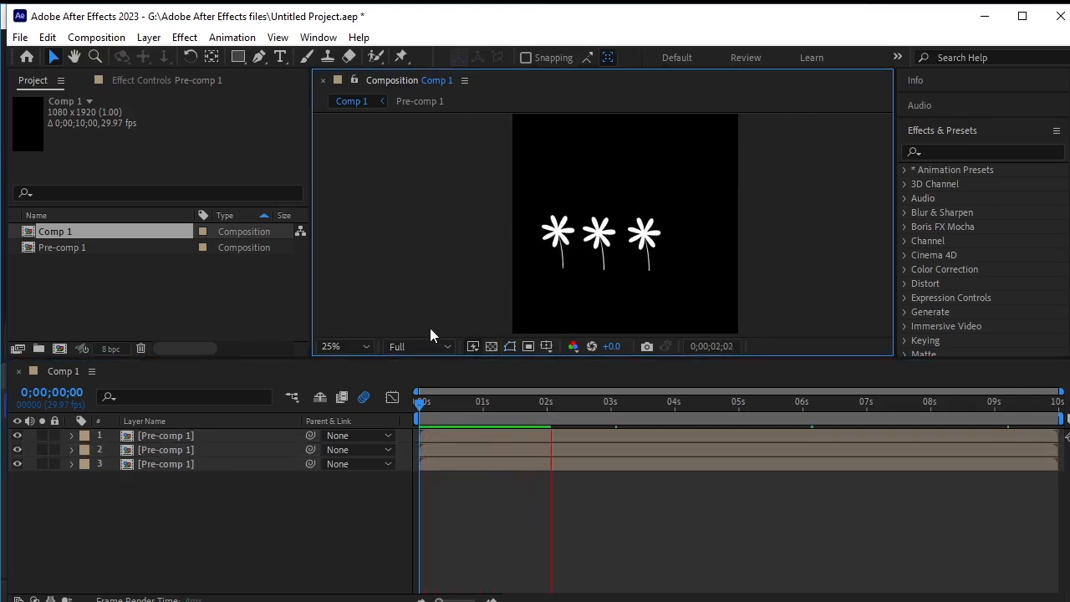
left_click(401, 344)
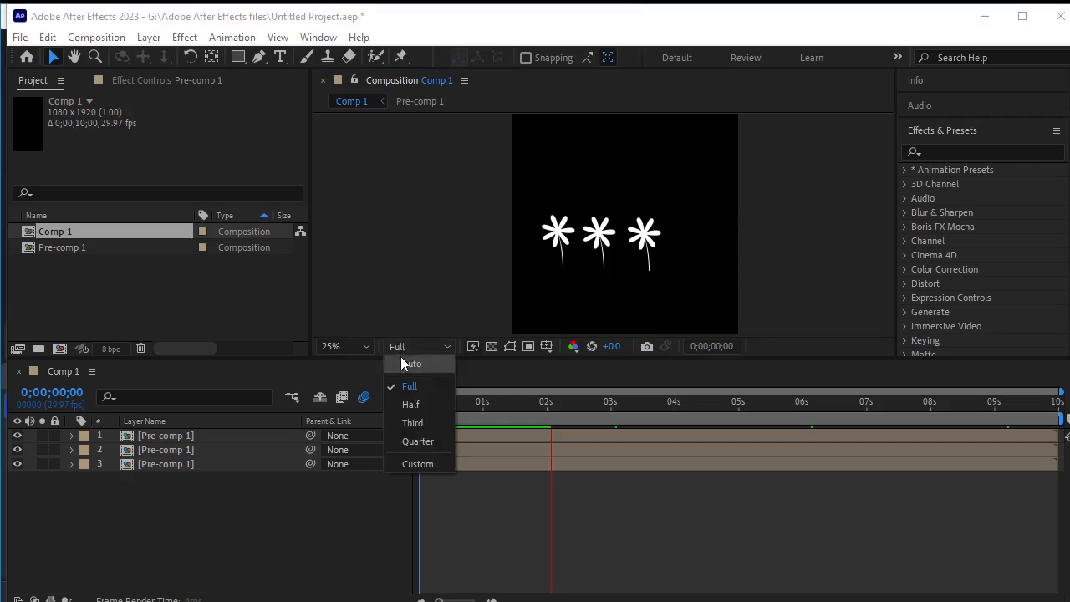
left_click(418, 422)
left_click_drag(569, 406, 218, 411)
key("space")
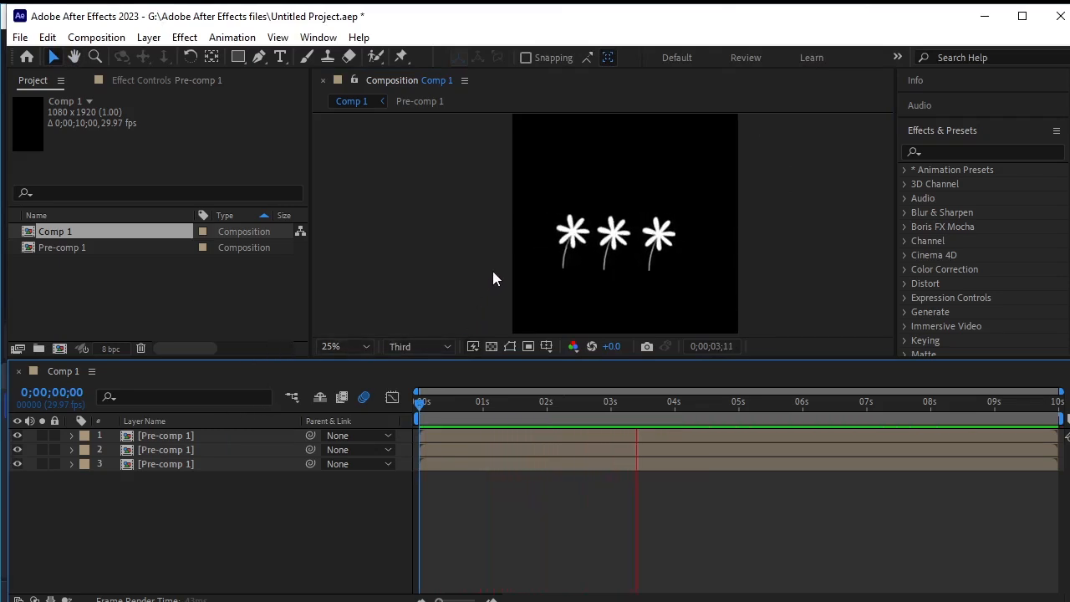
Show the rulers, add a horizontal guide below the flowers, and lower all three flowers together so their stems reach it.
key("ctrl+r")
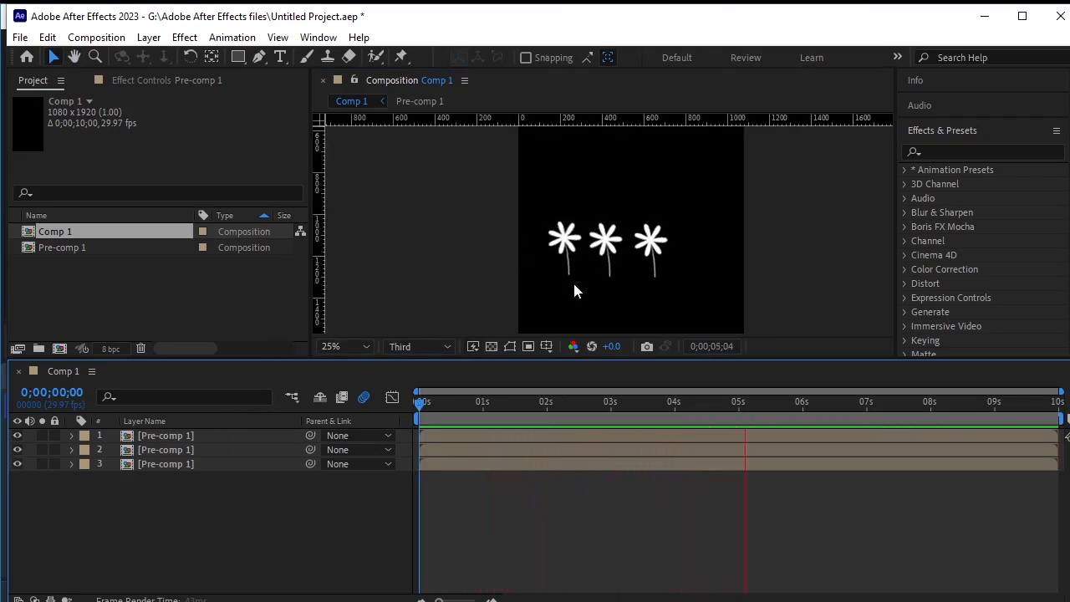
key("space")
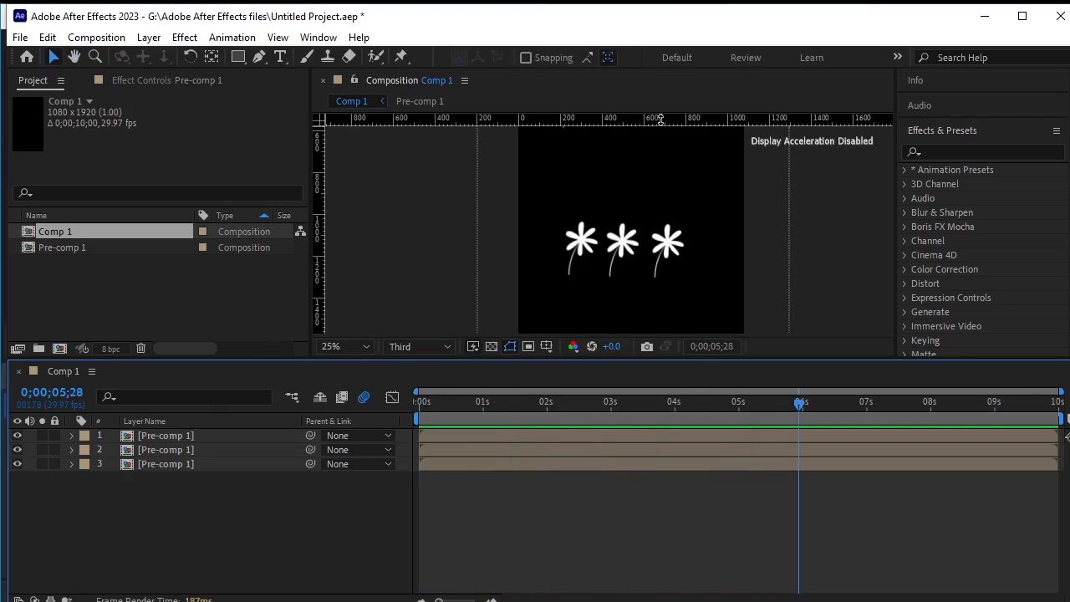
left_click_drag(661, 124, 679, 303)
left_click_drag(441, 210, 717, 273)
left_click_drag(669, 246, 666, 264)
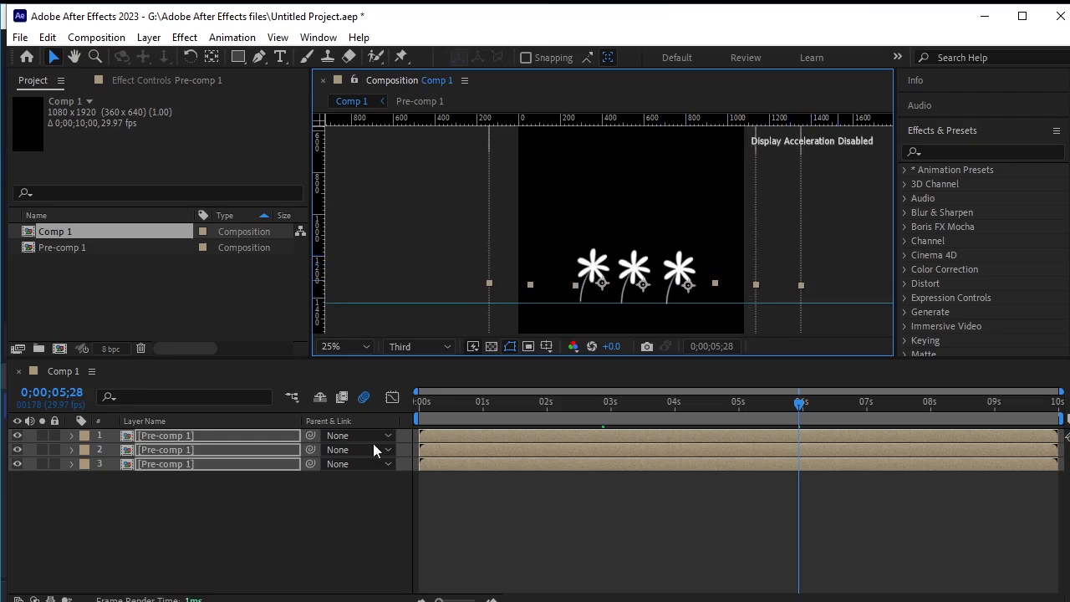
Nudge the middle flower left until its layer's anchor point sits at the horizontal centre of the composition.
left_click(187, 484)
left_click(210, 463)
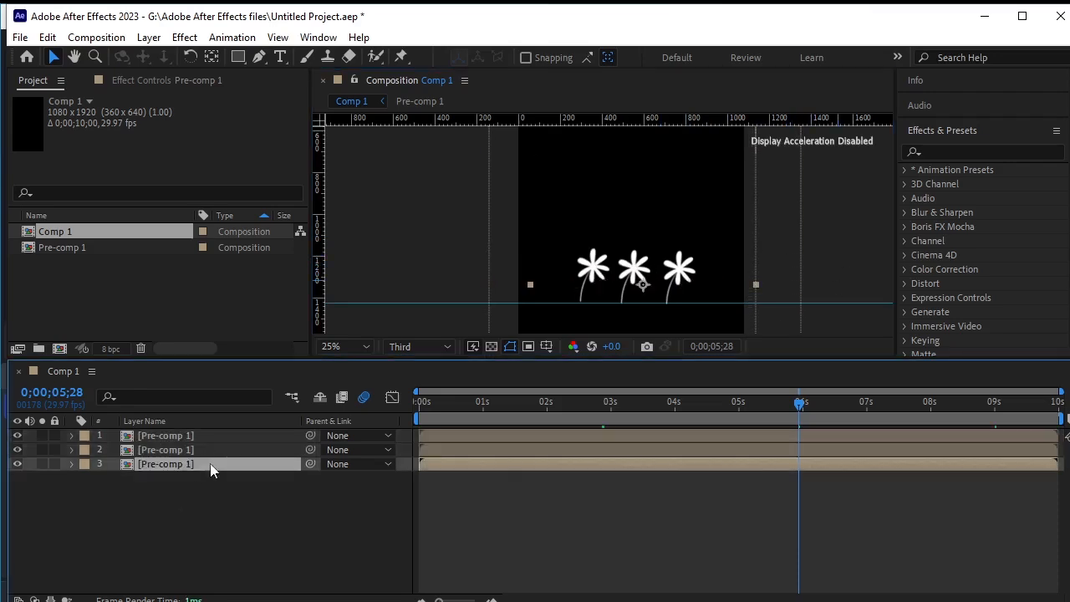
key("Left")
key("Left")
key("Left")
key("Left")
key("Left")
key("Left")
key("Left")
key("Left")
key("Left")
key("Left")
key("Left")
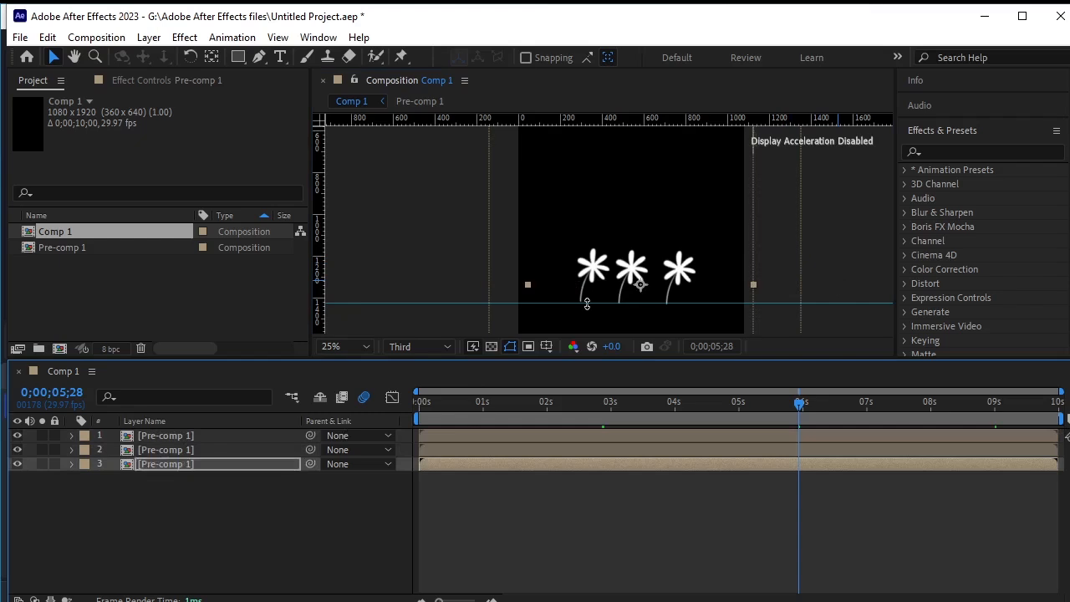
key("Left")
key("Left")
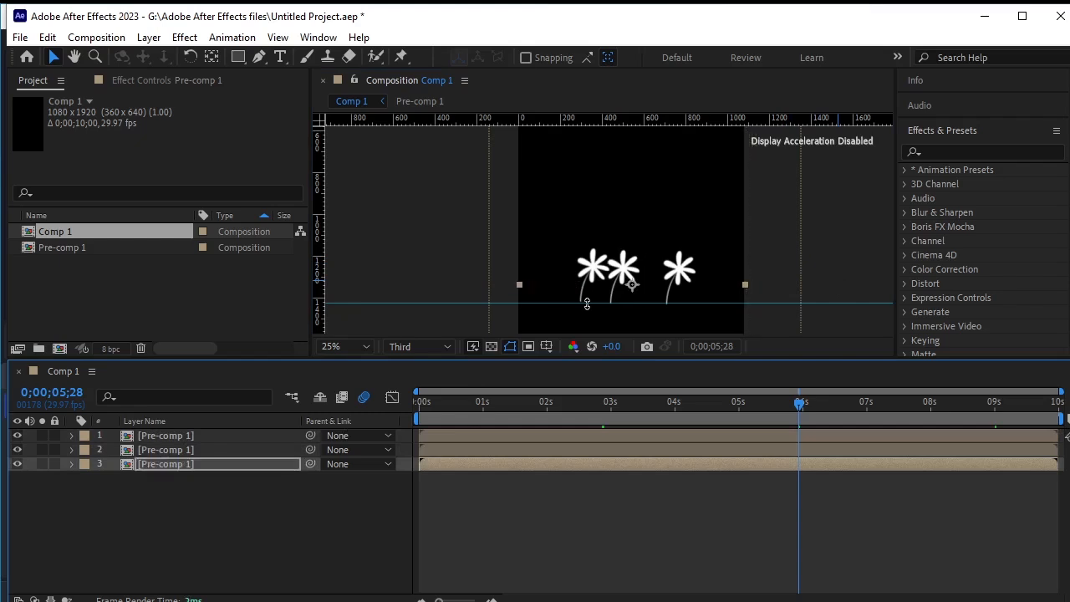
key("Left")
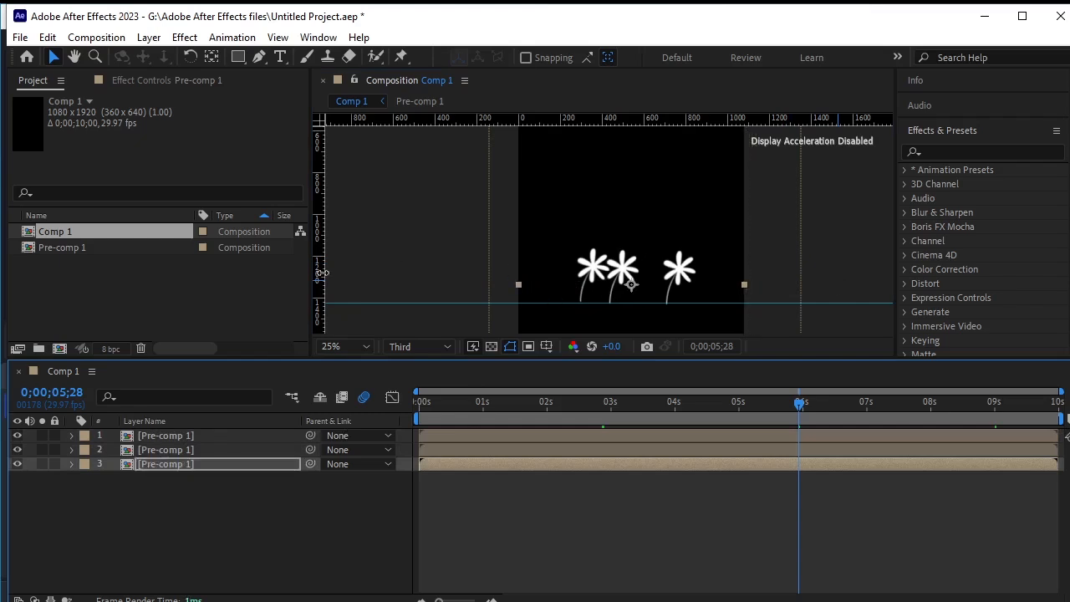
Add a vertical guide at the composition's centre and nudge the middle flower right until its stem base stands on it.
left_click_drag(323, 273, 632, 315)
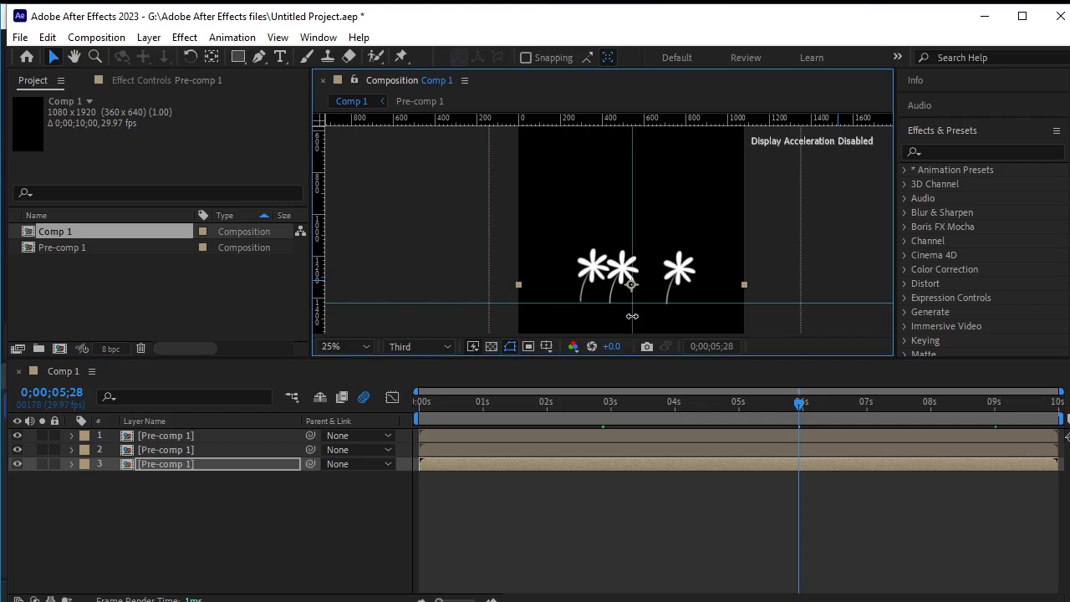
left_click(208, 458)
key("Right")
key("Right")
key("Right")
key("Right")
key("Right")
key("Right")
key("Right")
key("Right")
key("Right")
key("Right")
key("Right")
key("Right")
key("Right")
key("Right")
key("Right")
key("Right")
key("Right")
key("Right")
key("Right")
key("Right")
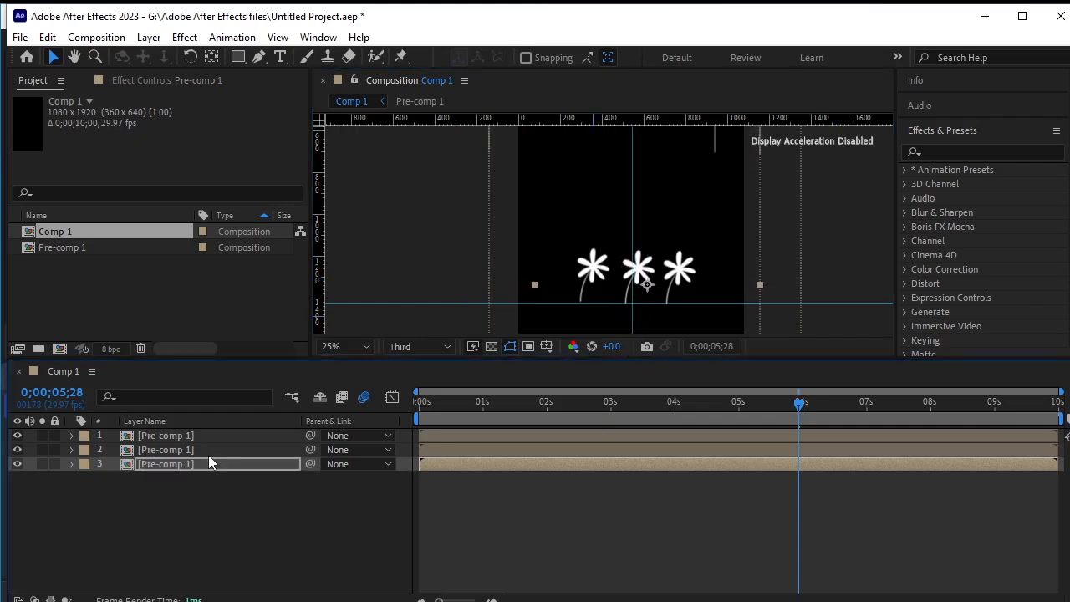
Nudge the left flower right, closer to the middle flower.
left_click(213, 449)
key("Right")
key("Right")
key("Right")
key("Right")
key("Right")
key("Right")
key("Right")
key("Right")
key("Right")
key("Right")
key("Right")
key("Right")
key("Right")
key("Right")
key("Right")
key("Right")
key("Right")
key("Right")
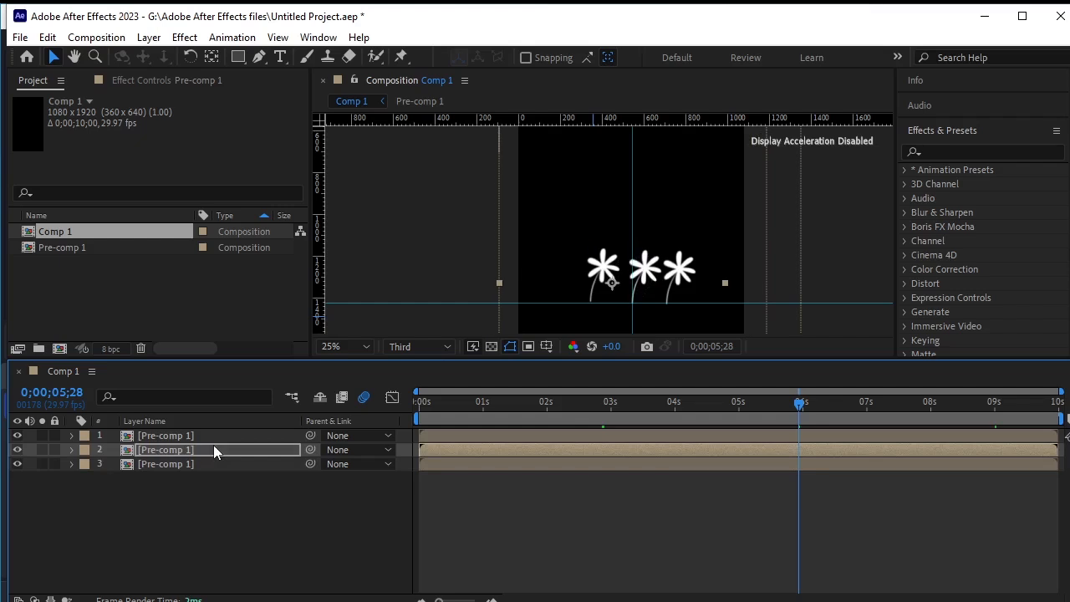
Nudge the right flower slightly right to even out the spacing and preview the row from the start.
left_click(241, 436)
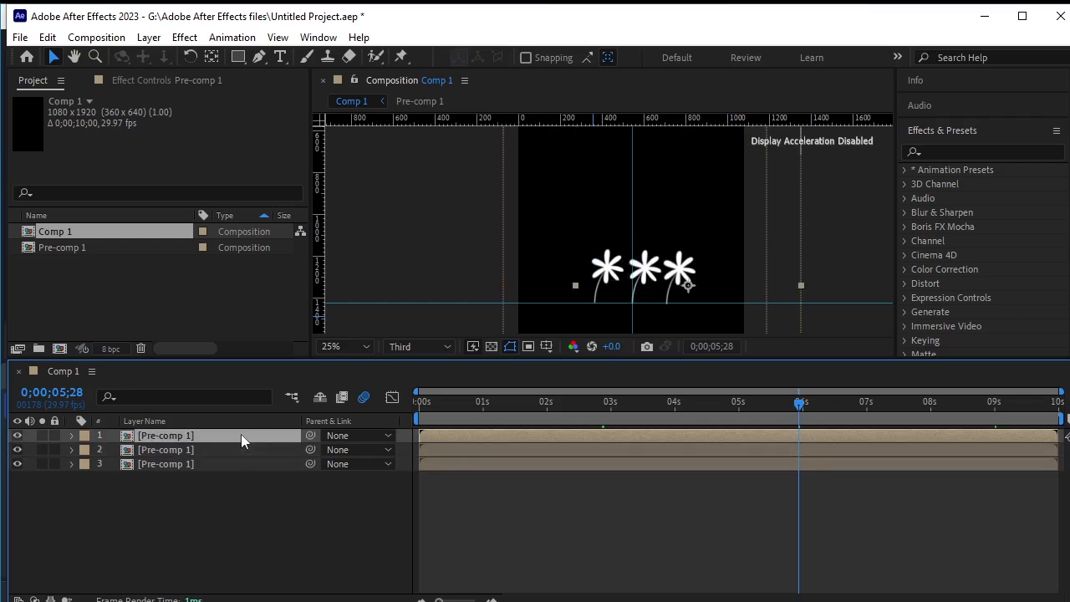
key("Right")
left_click(180, 501)
left_click_drag(753, 404, 415, 406)
key("space")
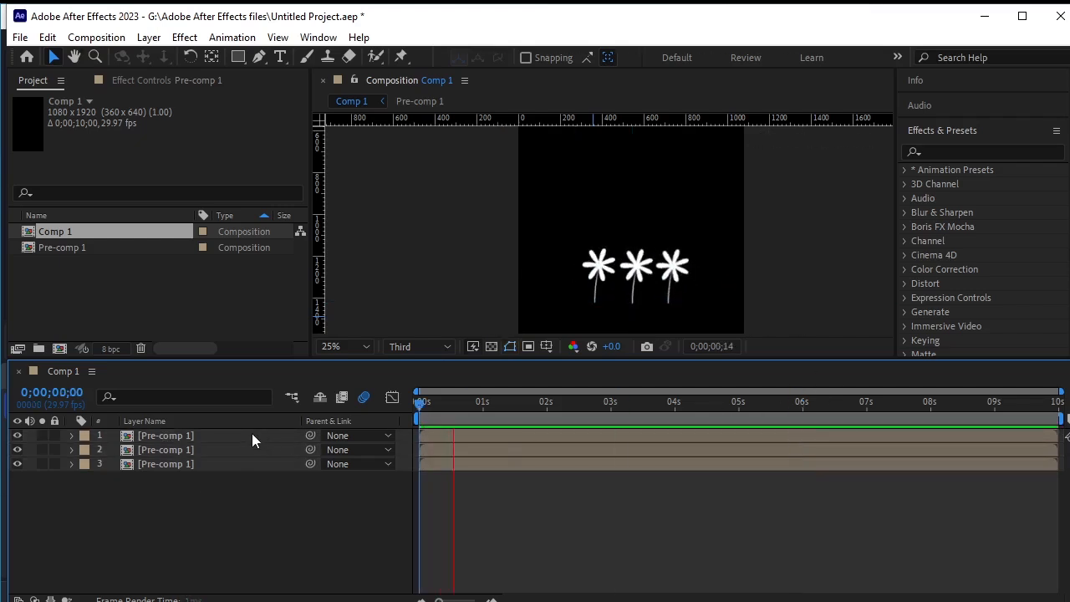
key("space")
Nudge the left flower slightly left to match the other gap, preview the row, and return to the start.
left_click(209, 434)
left_click(180, 449)
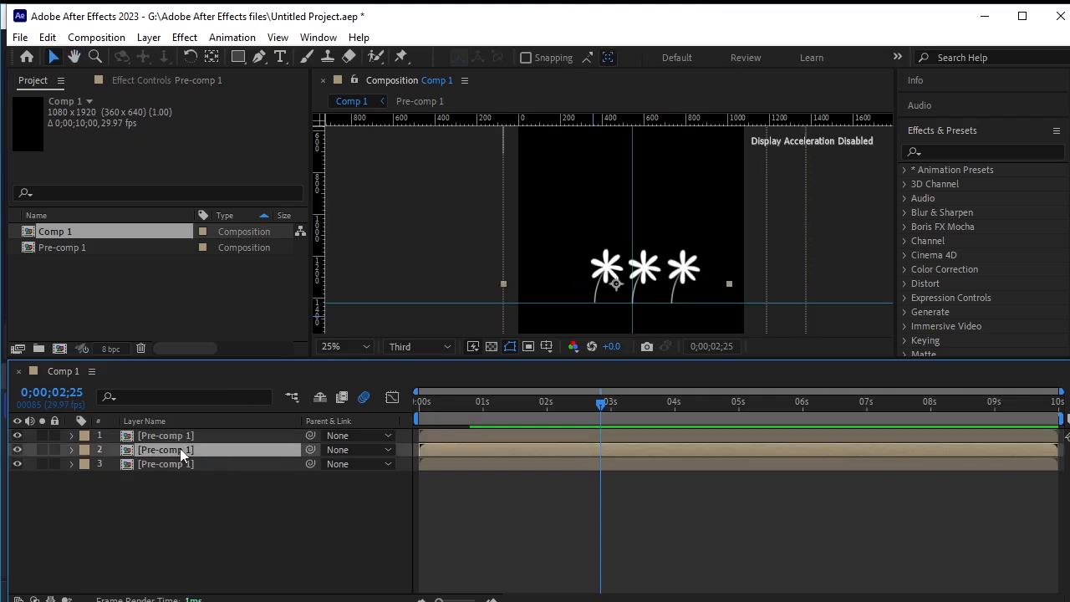
key("Left")
left_click(180, 501)
left_click_drag(572, 404, 416, 406)
key("space")
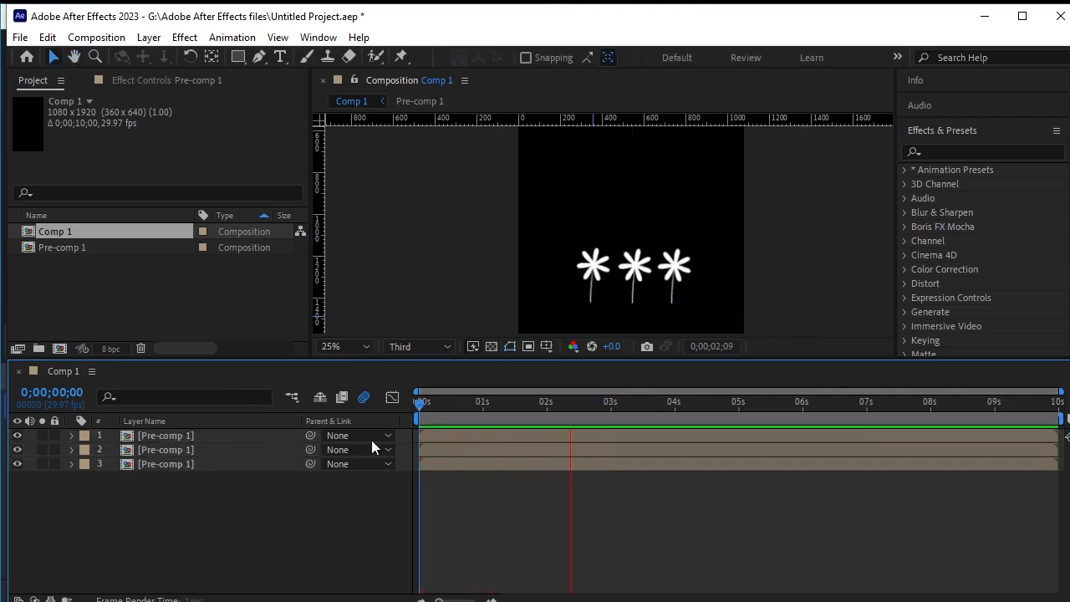
left_click(689, 405)
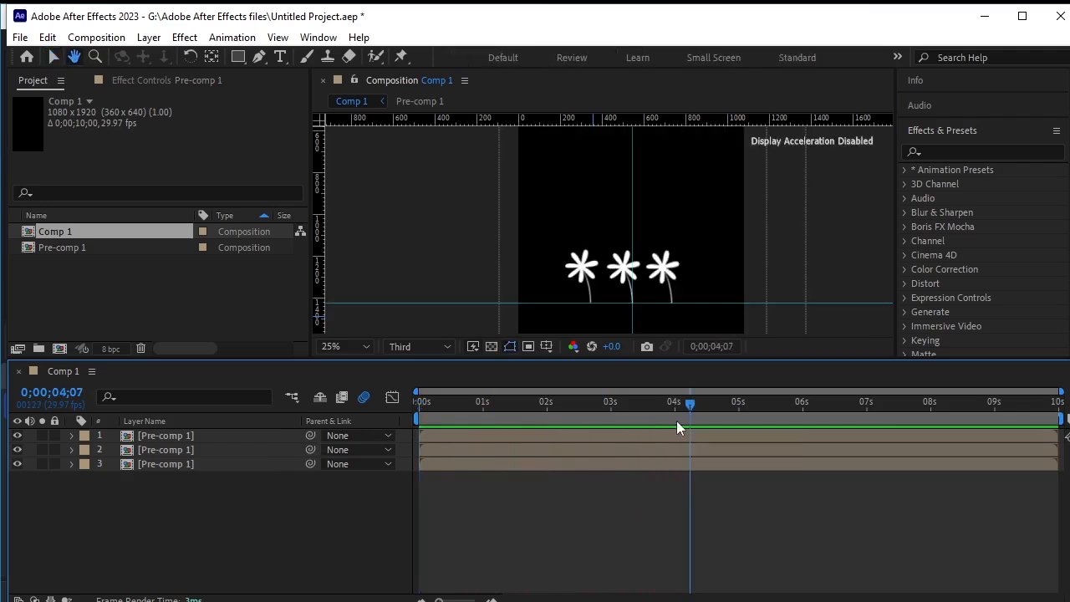
left_click_drag(692, 407, 333, 431)
Add a text layer above the flowers reading "Stay focused on your journey, avoid comparisons".
left_click(363, 347)
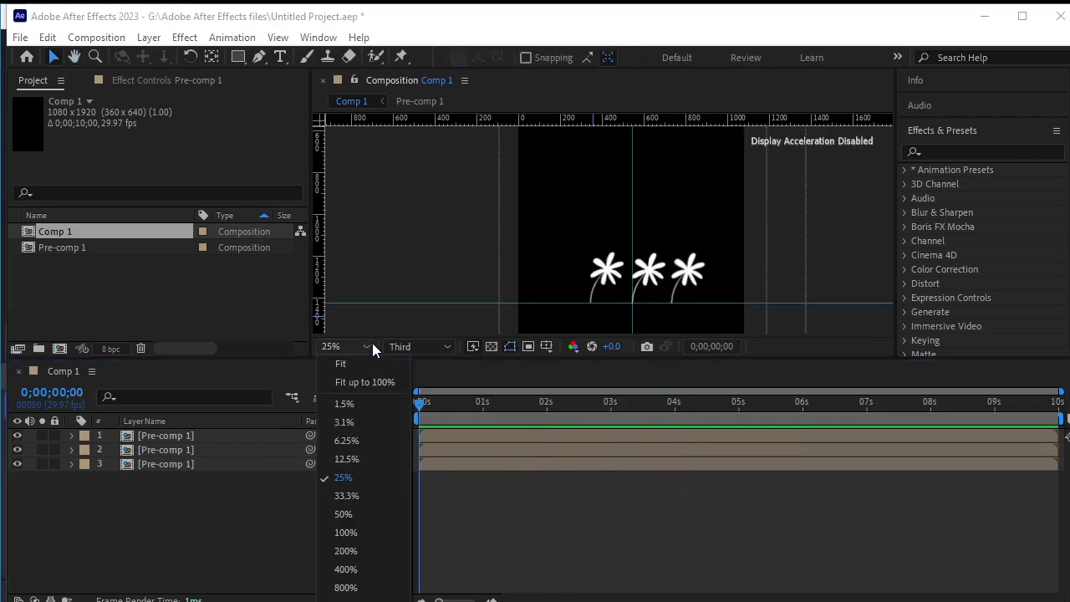
left_click(393, 363)
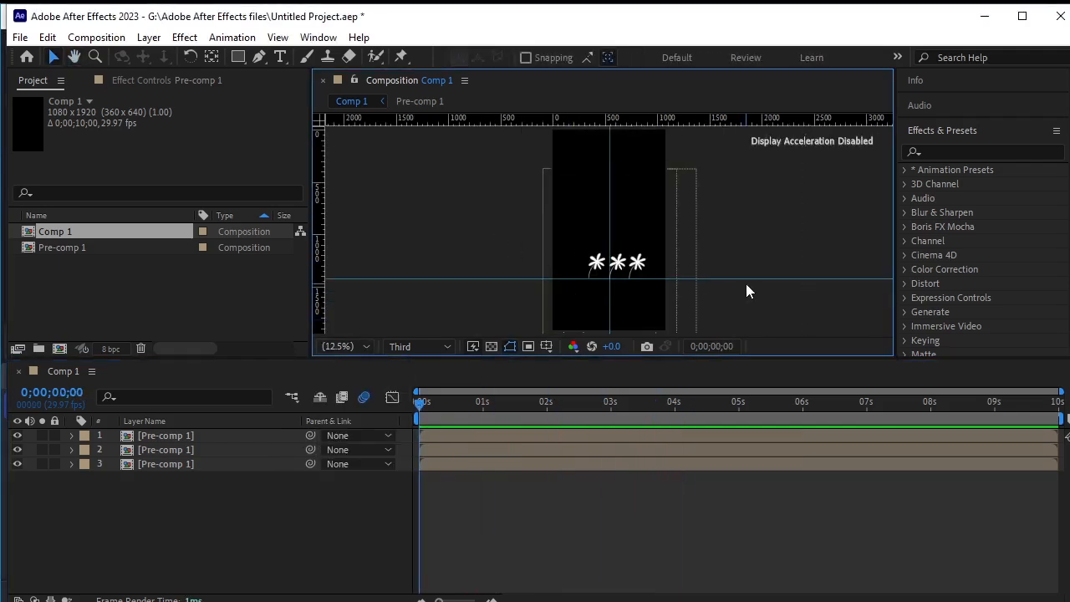
scroll(745, 283, "up", 1)
scroll(735, 265, "down", 2)
scroll(669, 219, "up", 1)
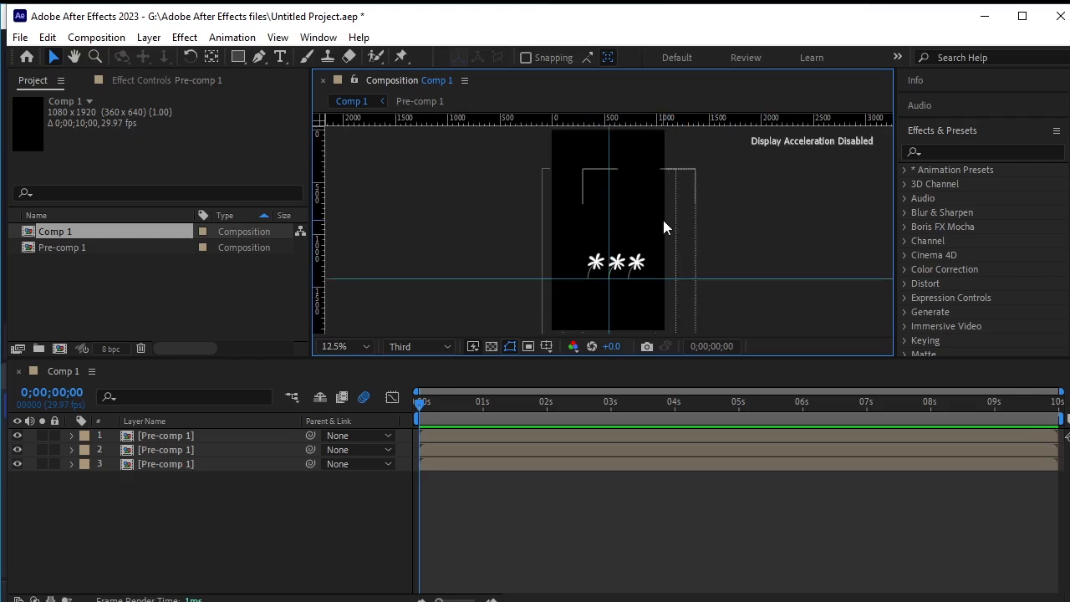
left_click_drag(680, 222, 695, 244)
key("v")
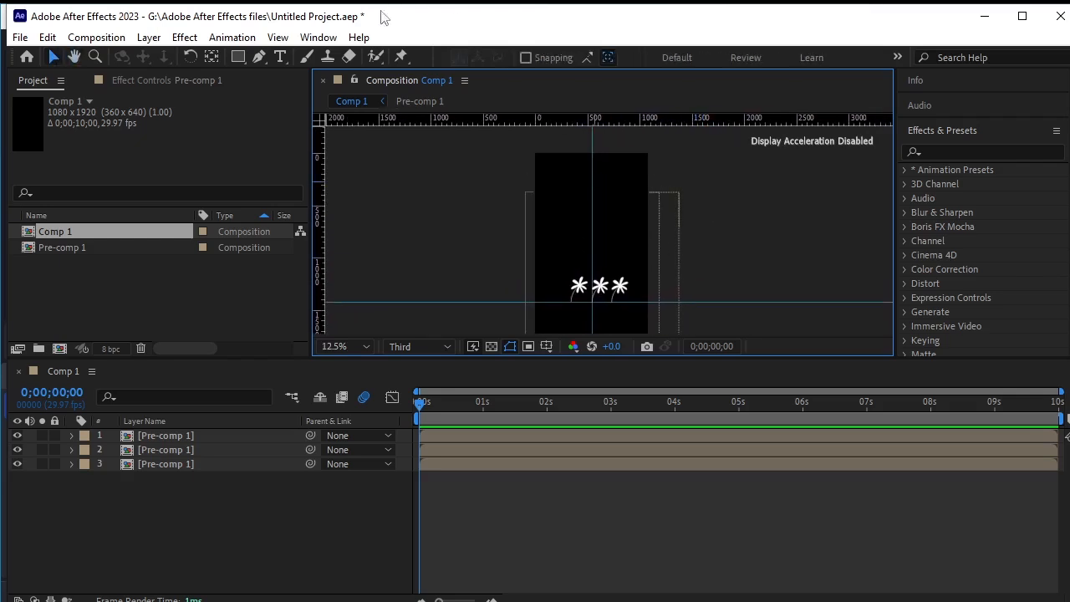
left_click(282, 58)
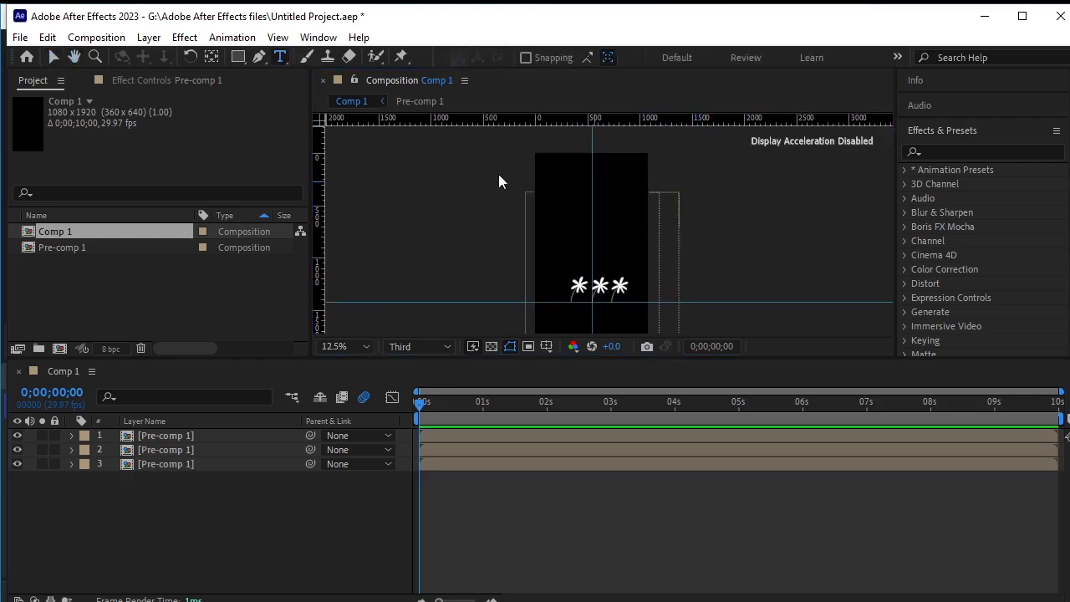
left_click(564, 241)
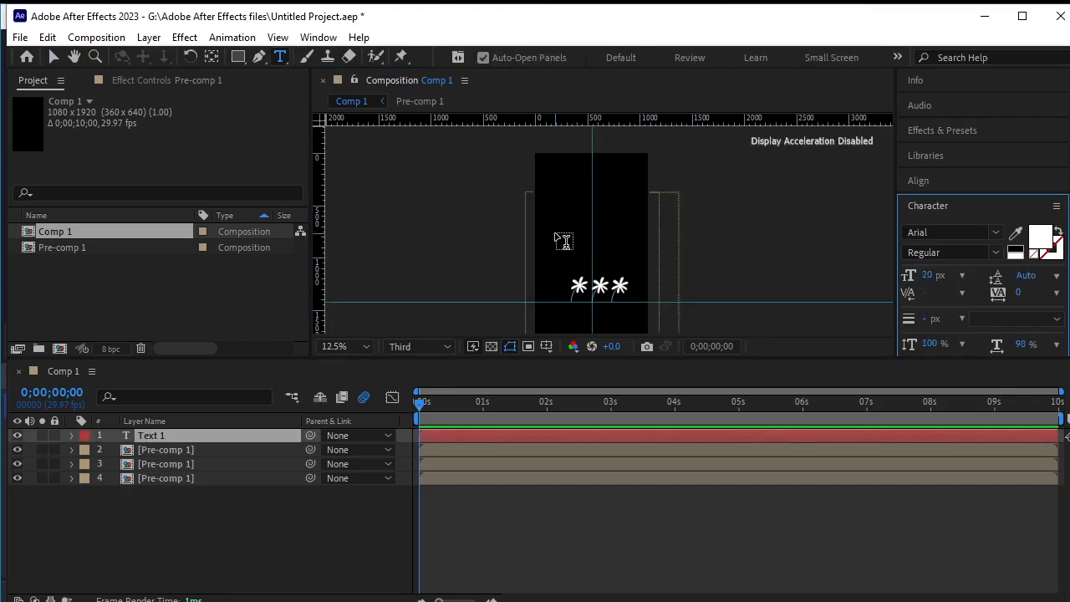
type("Stay focused on your journey, avoid comparisons")
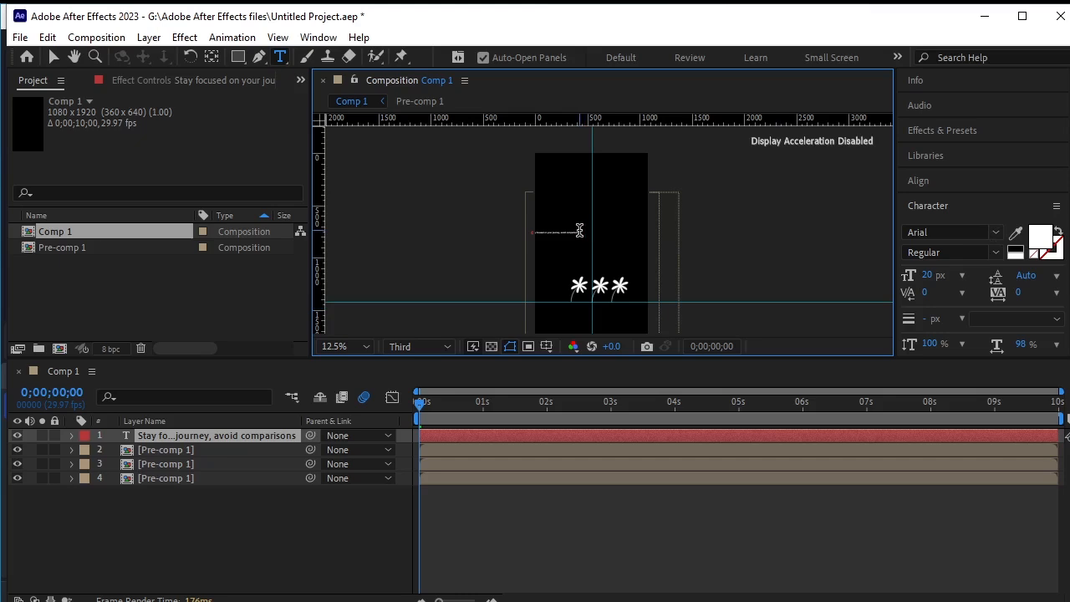
Set the quote text's font to Bahnschrift and its size to 41 px.
left_click(1000, 234)
left_click(1000, 234)
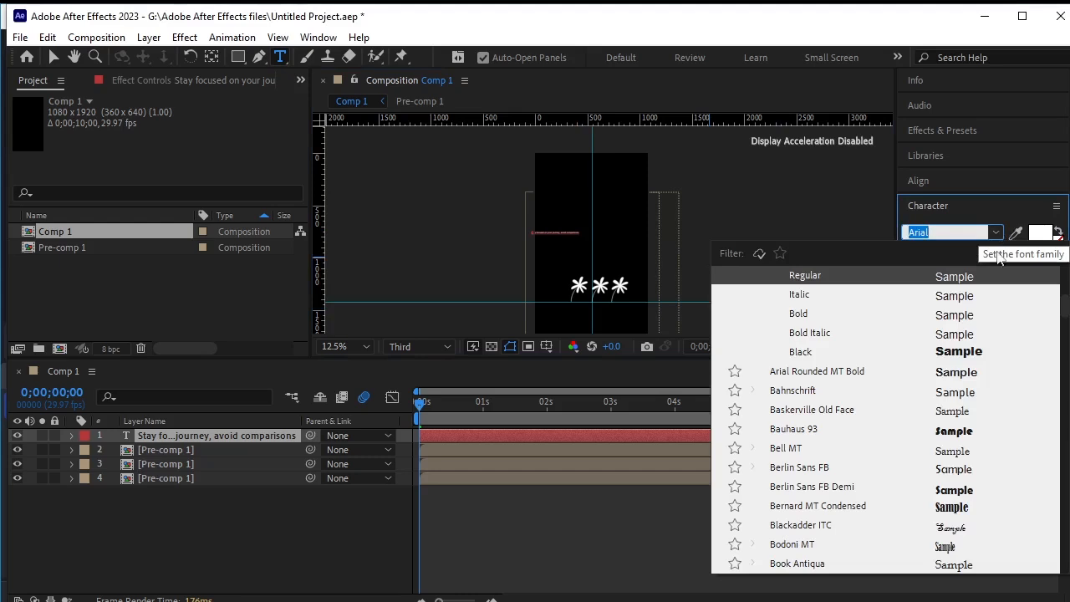
left_click(956, 392)
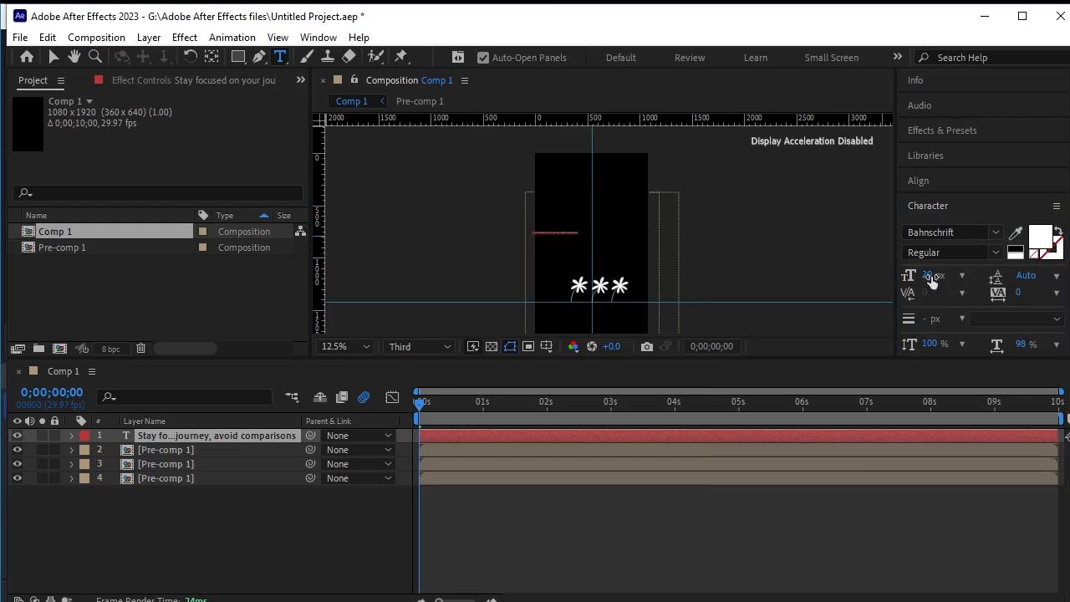
left_click(962, 275)
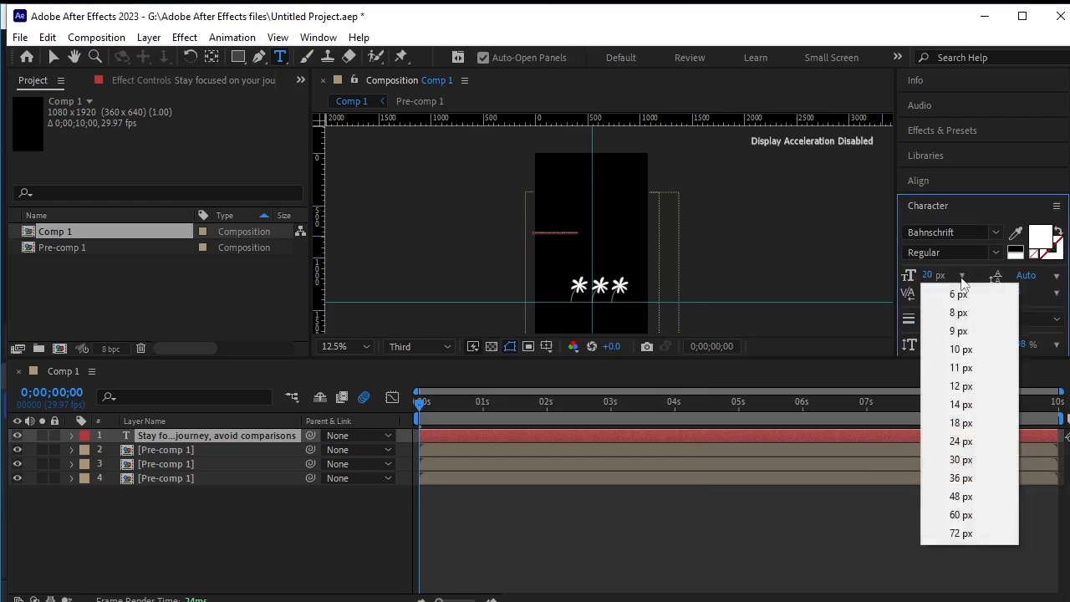
left_click(962, 441)
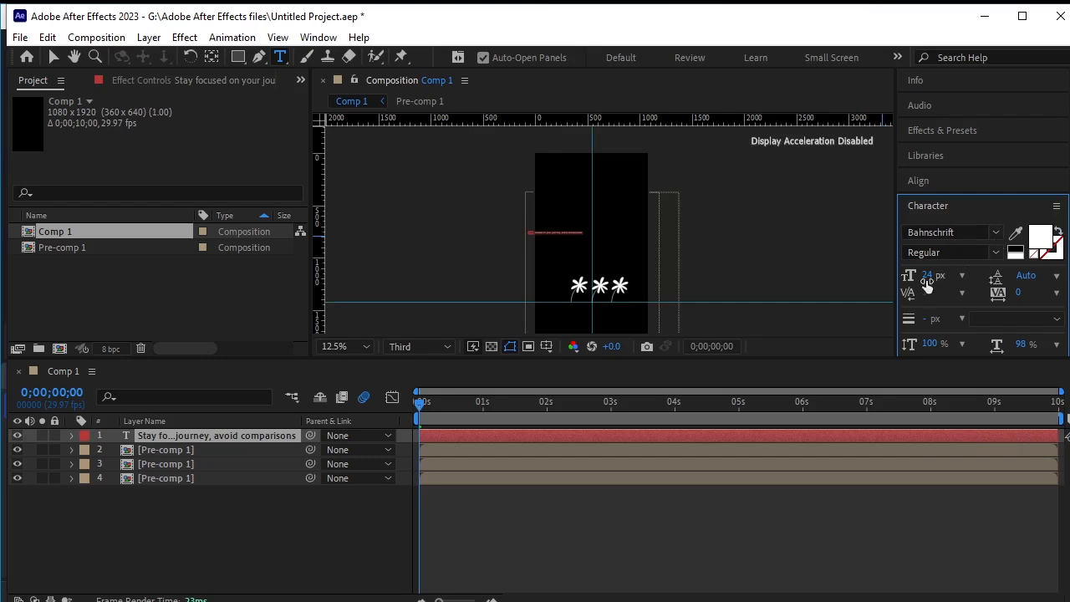
left_click_drag(928, 280, 945, 285)
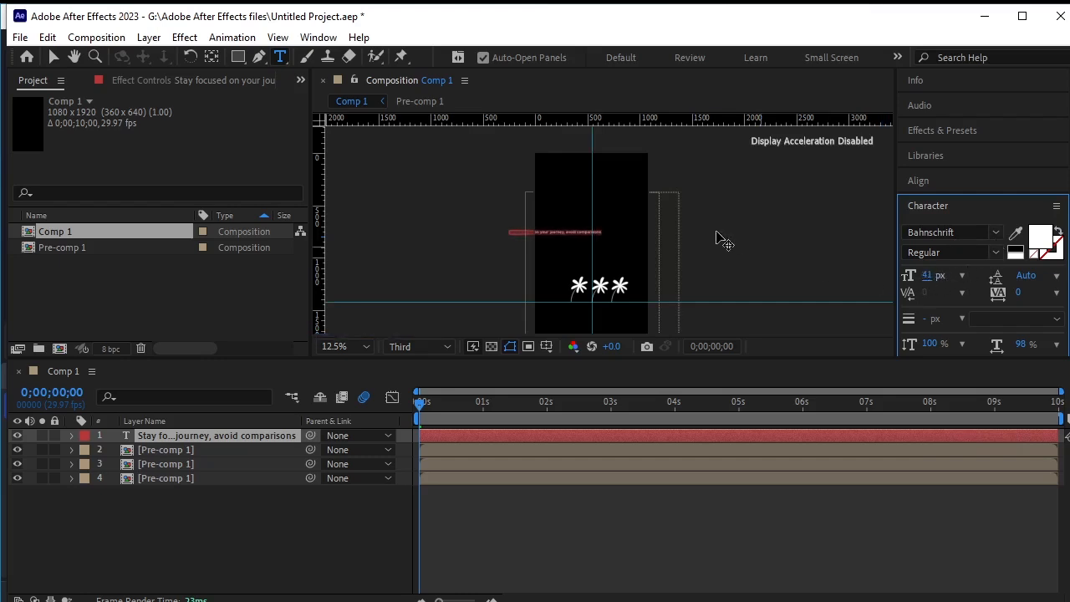
Apply All Caps to the quote text.
key("period")
key("period")
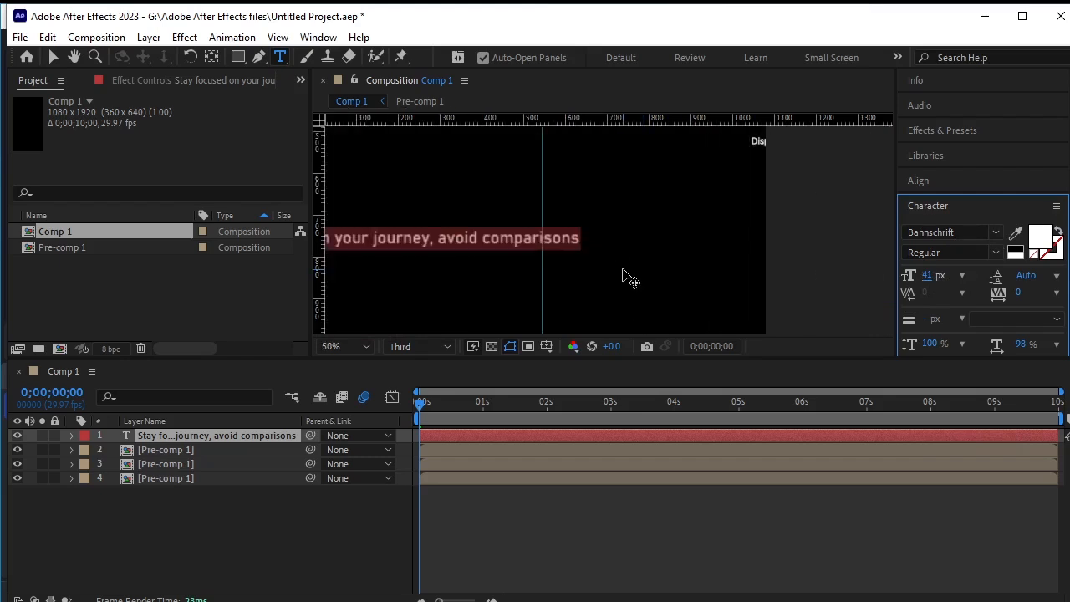
scroll(996, 293, "down", 2)
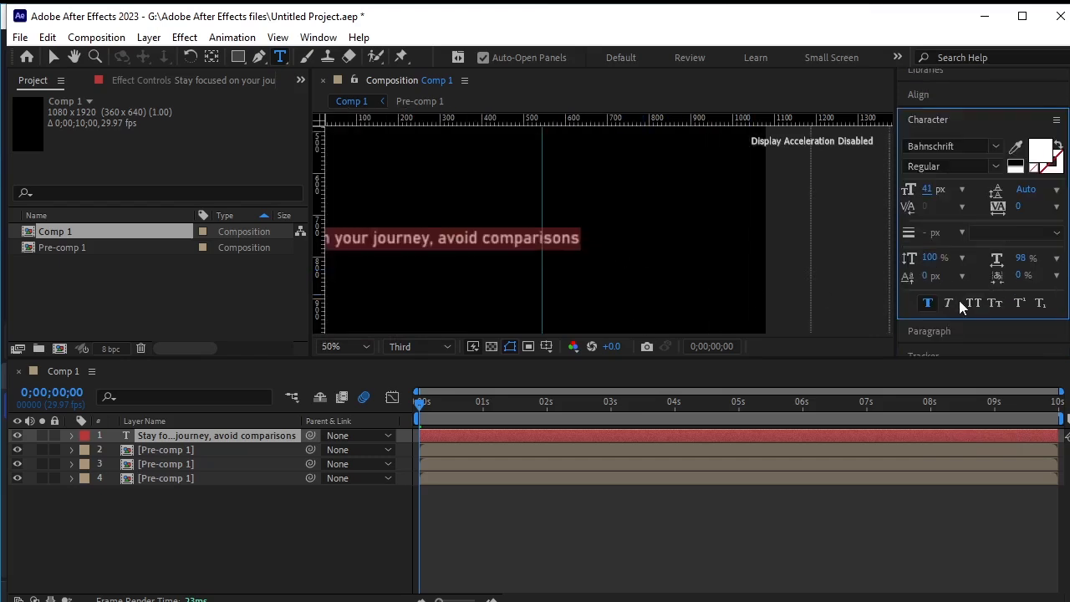
left_click(972, 303)
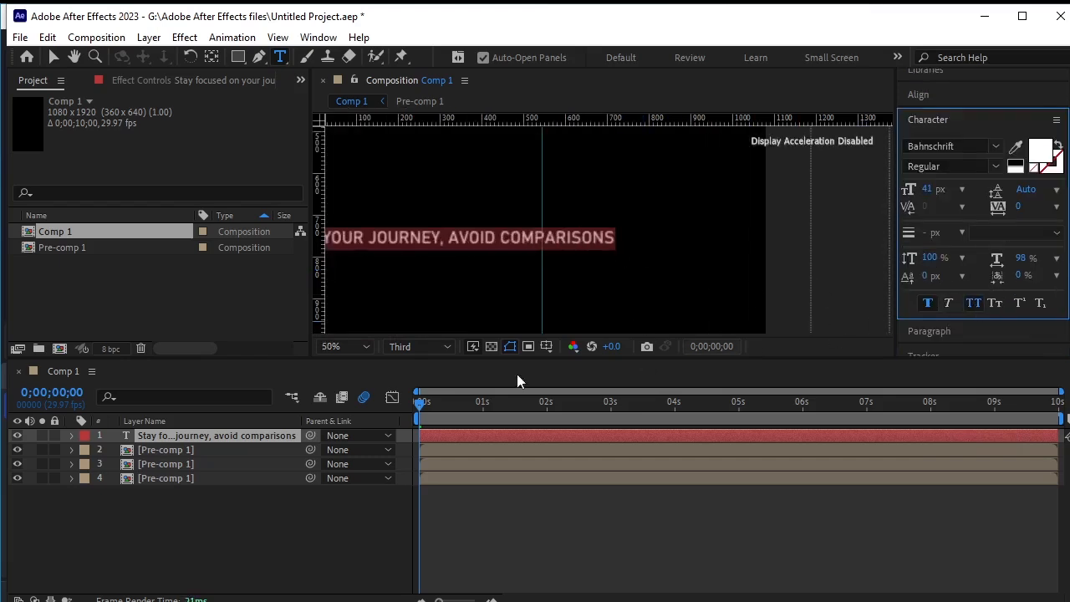
Move the quote so it sits centred on the vertical guide, above the flowers.
left_click(53, 57)
left_click_drag(493, 224, 629, 233)
key("comma")
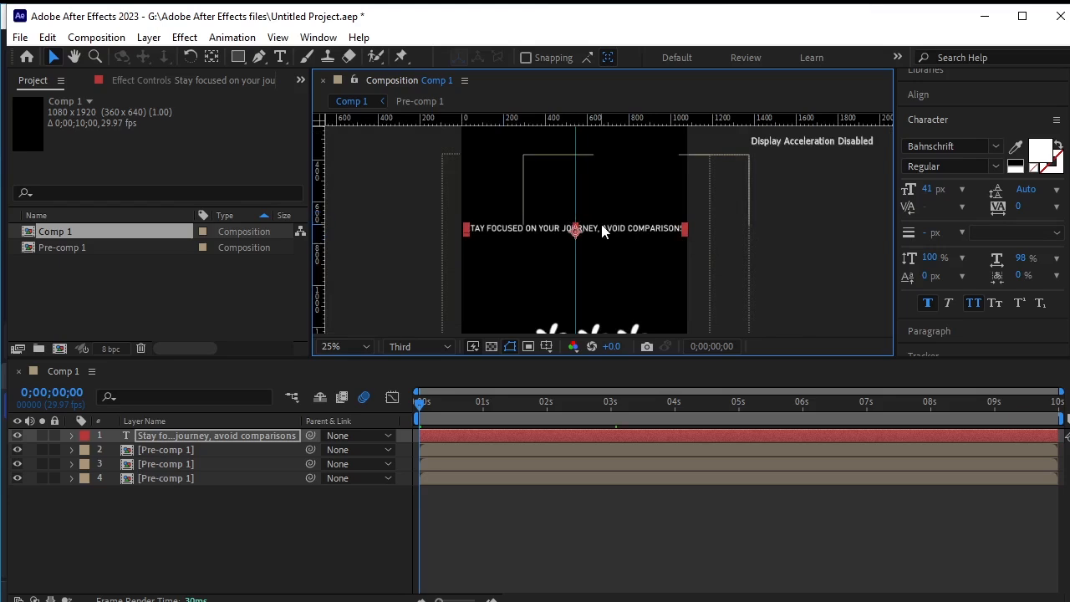
Break the quote onto a second line before "AVOID COMPARISONS" and set the whole text's size to 52 px.
left_click(606, 234)
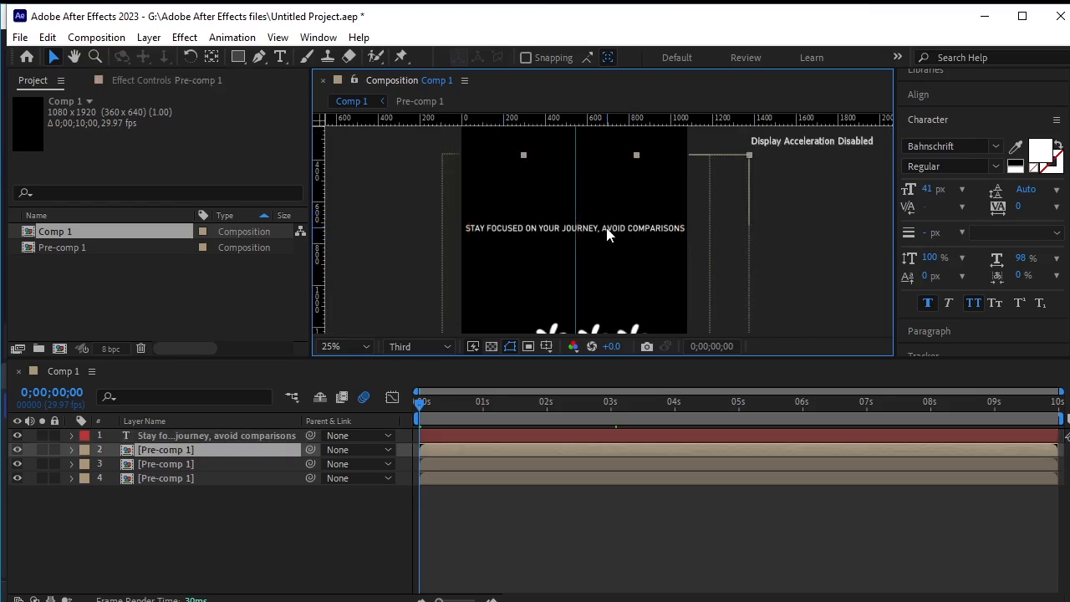
left_click(277, 58)
left_click(239, 438)
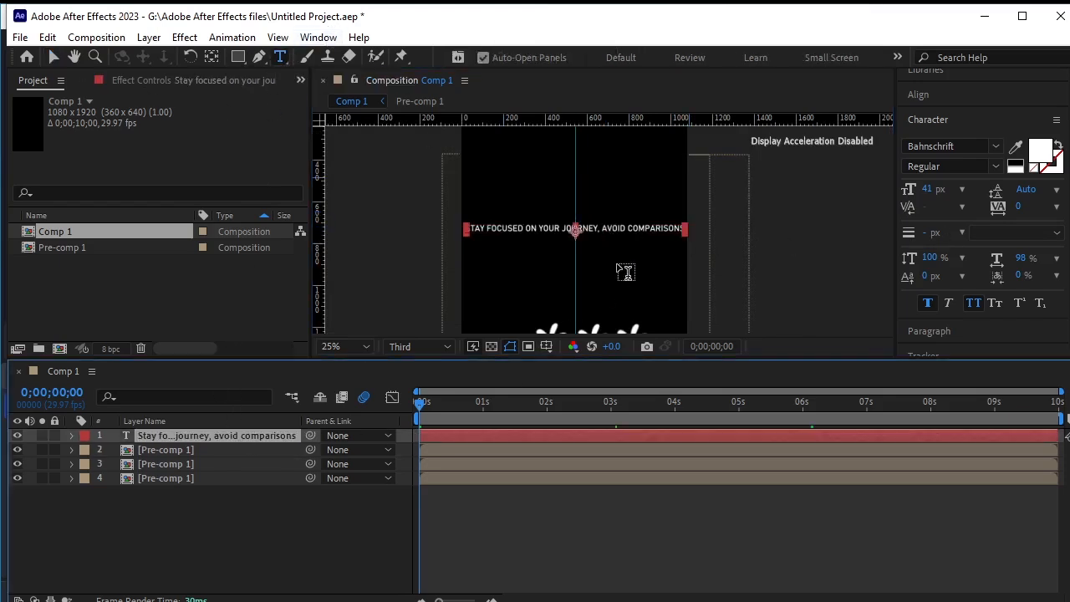
left_click(604, 231)
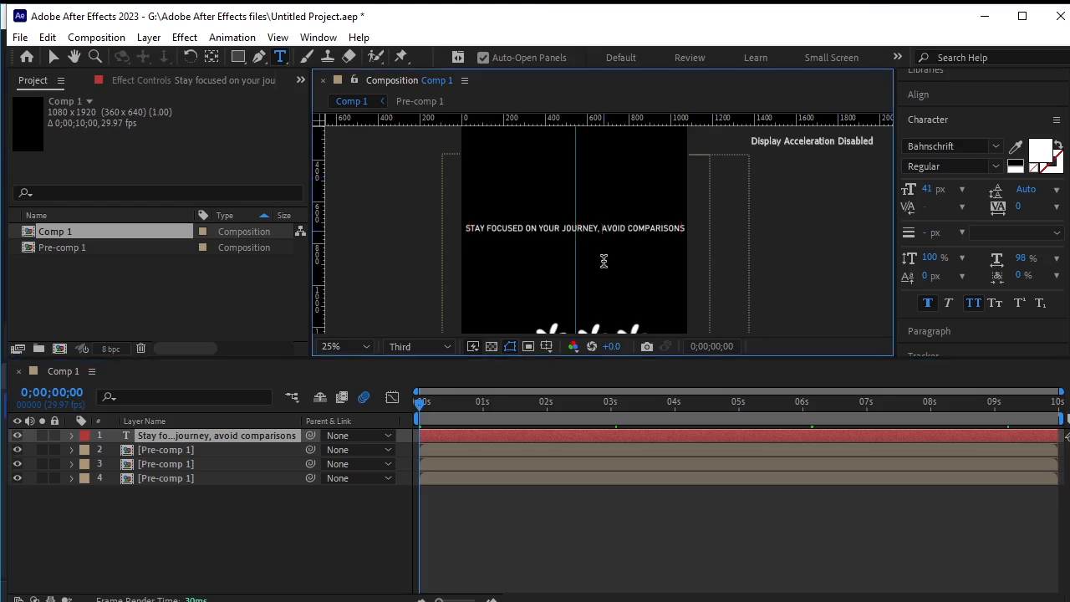
key("Return")
left_click_drag(618, 239, 491, 209)
left_click_drag(924, 195, 943, 191)
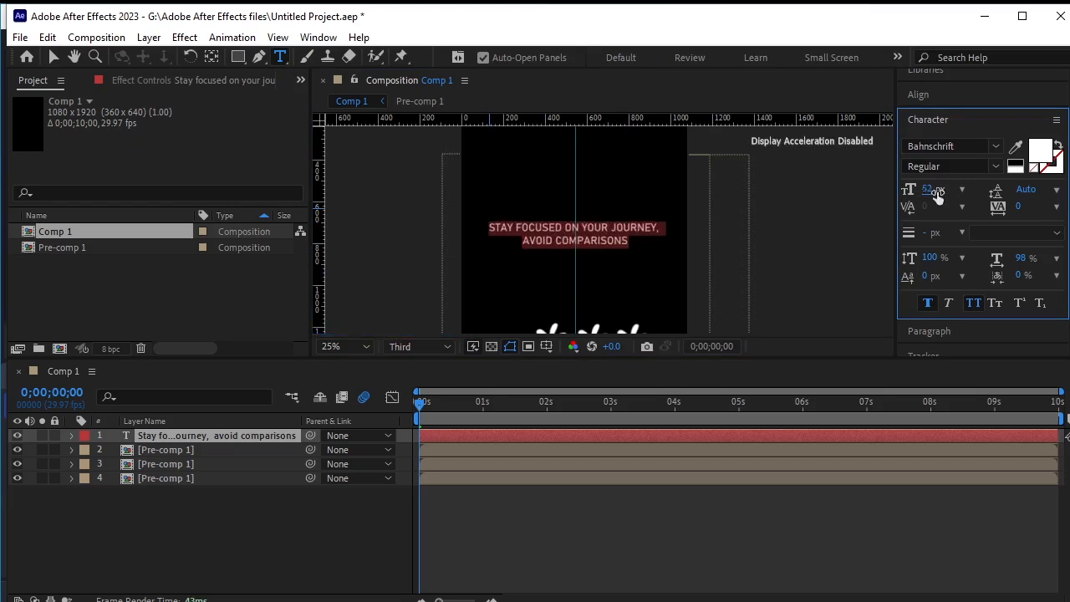
Delete the comma after "JOURNEY" at the end of the quote's first line.
left_click(314, 481)
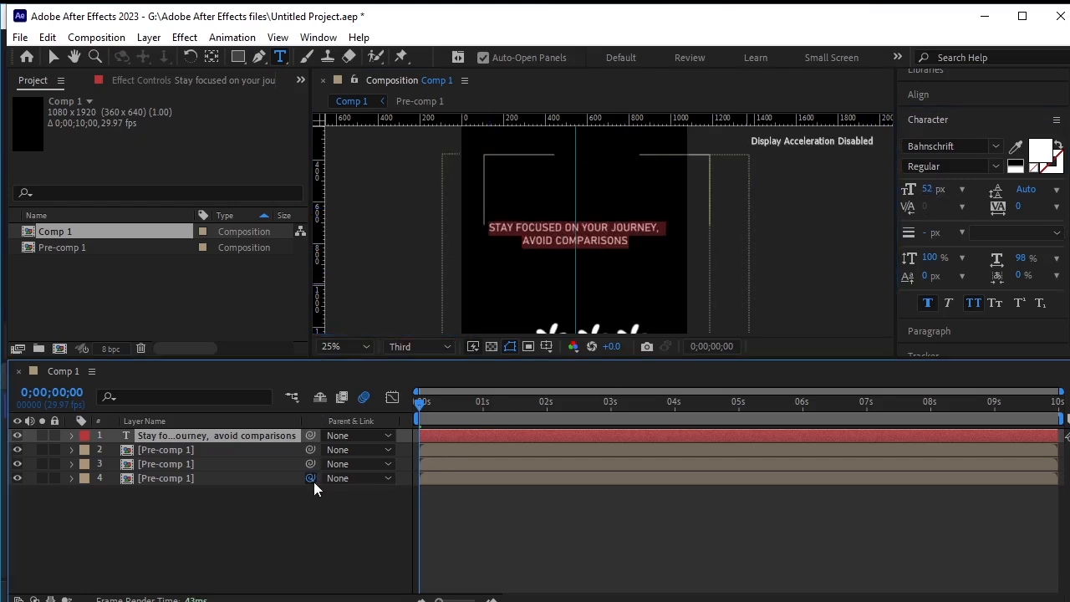
left_click(297, 510)
left_click(659, 229)
key("BackSpace")
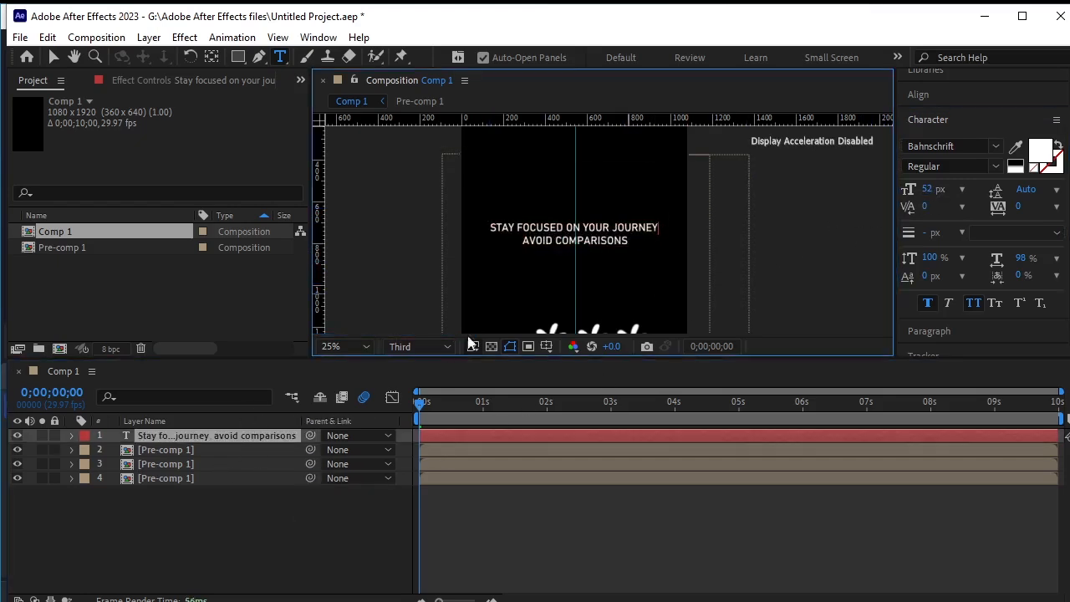
Align the quote layer to the horizontal centre of the composition and deselect it.
left_click(212, 58)
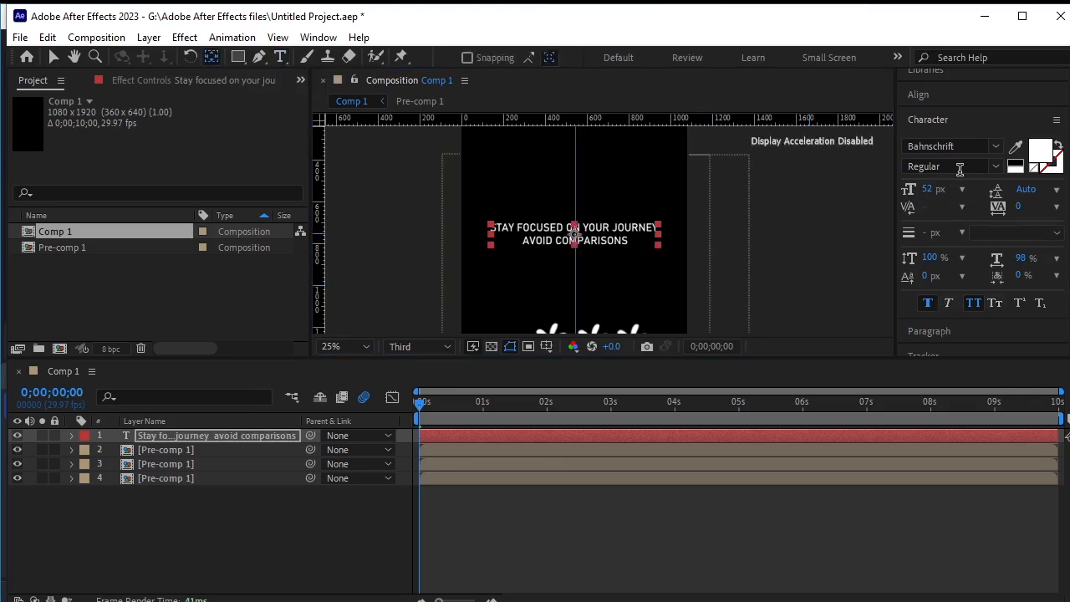
left_click(953, 99)
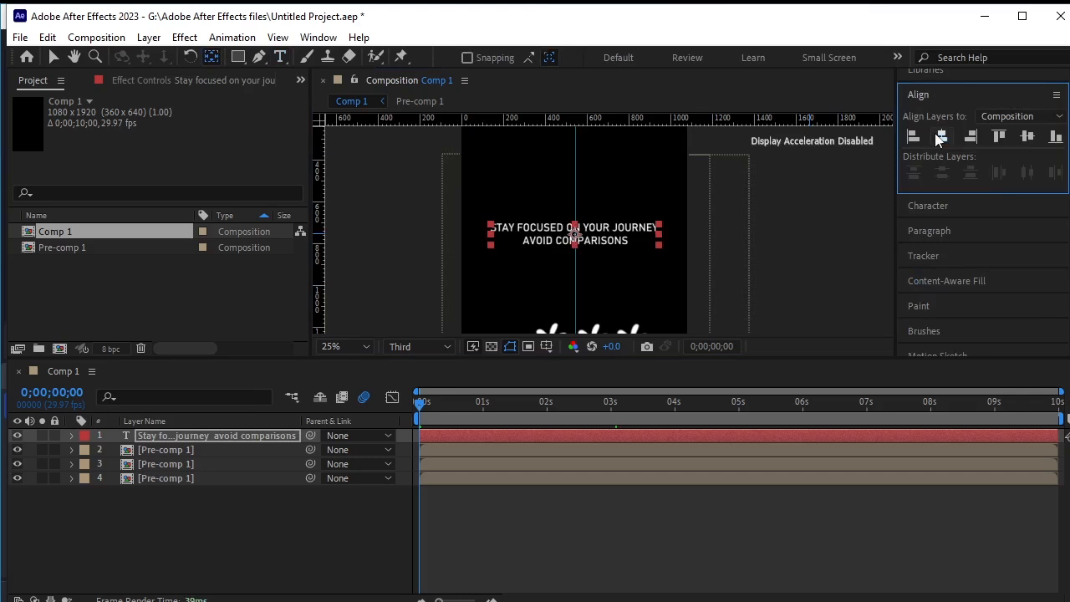
left_click(311, 527)
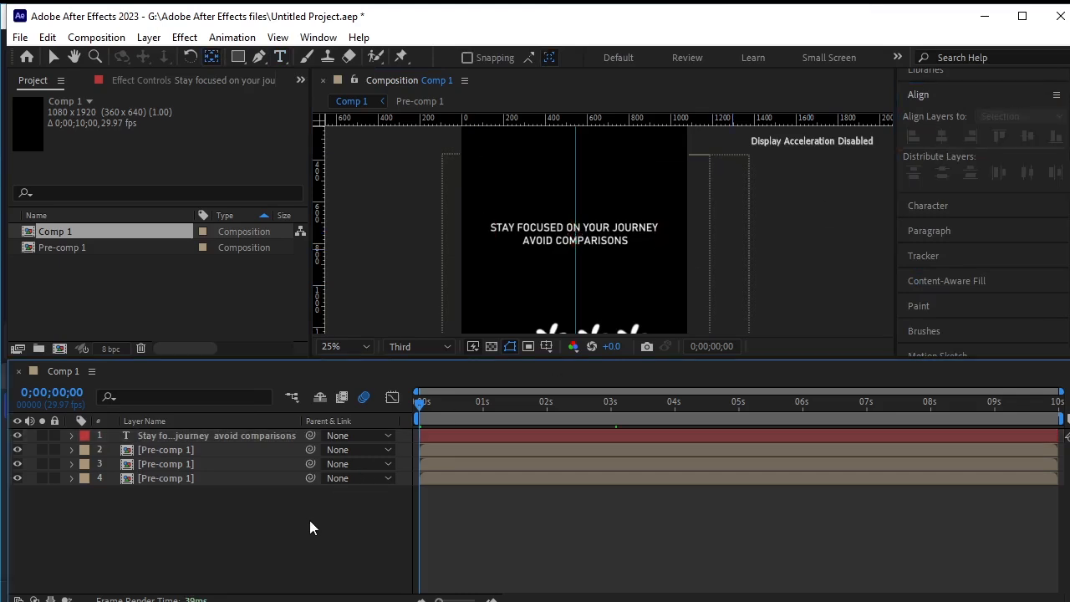
Apply the Typewriter animation preset to the quote text and preview the animation.
scroll(1003, 190, "up", 3)
left_click(983, 134)
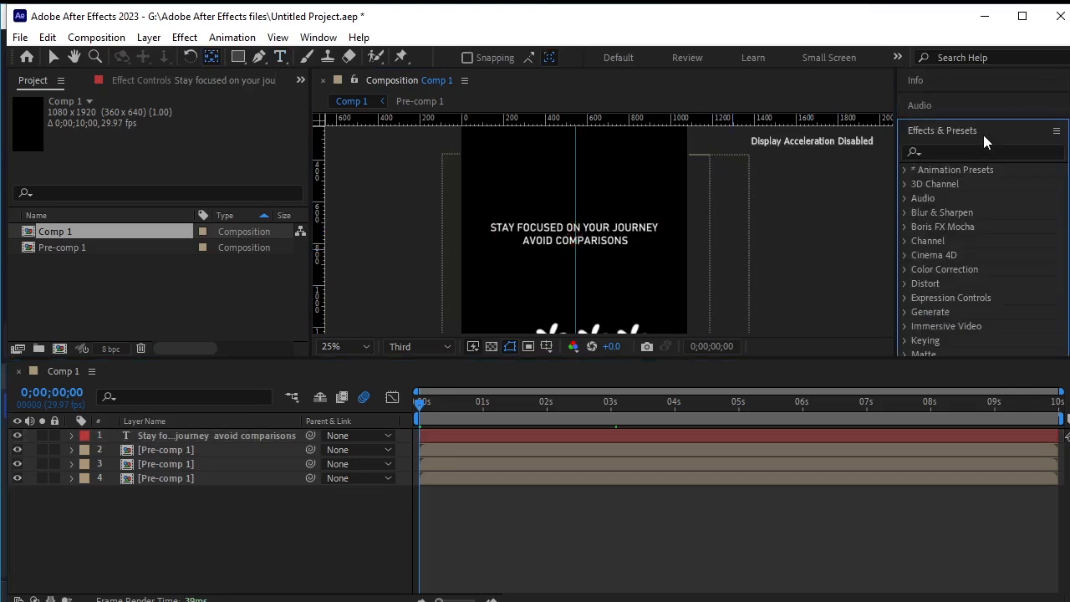
left_click(965, 150)
type("type")
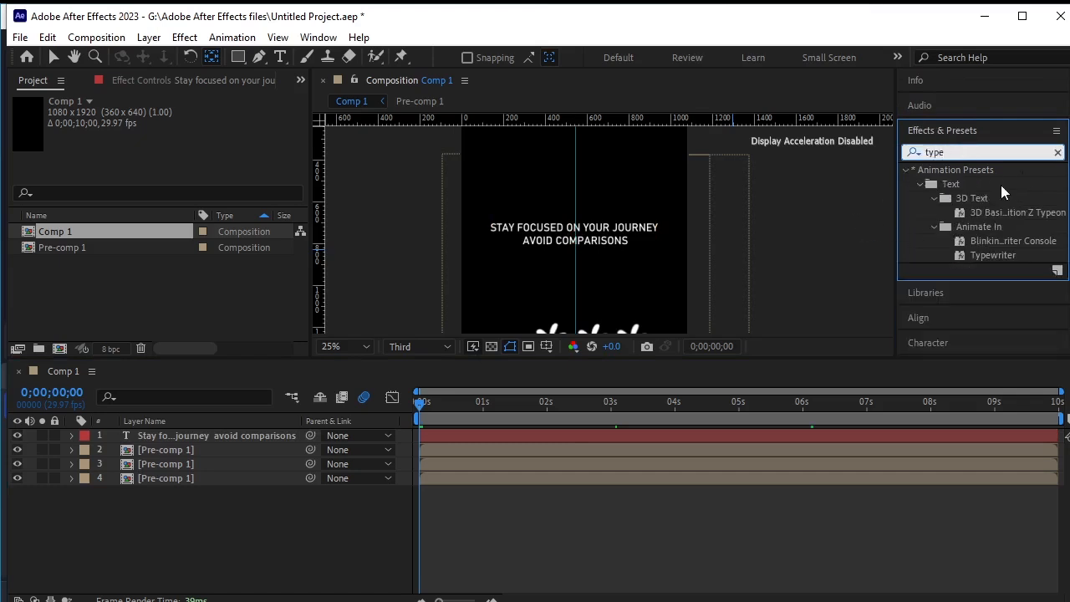
left_click_drag(999, 253, 594, 233)
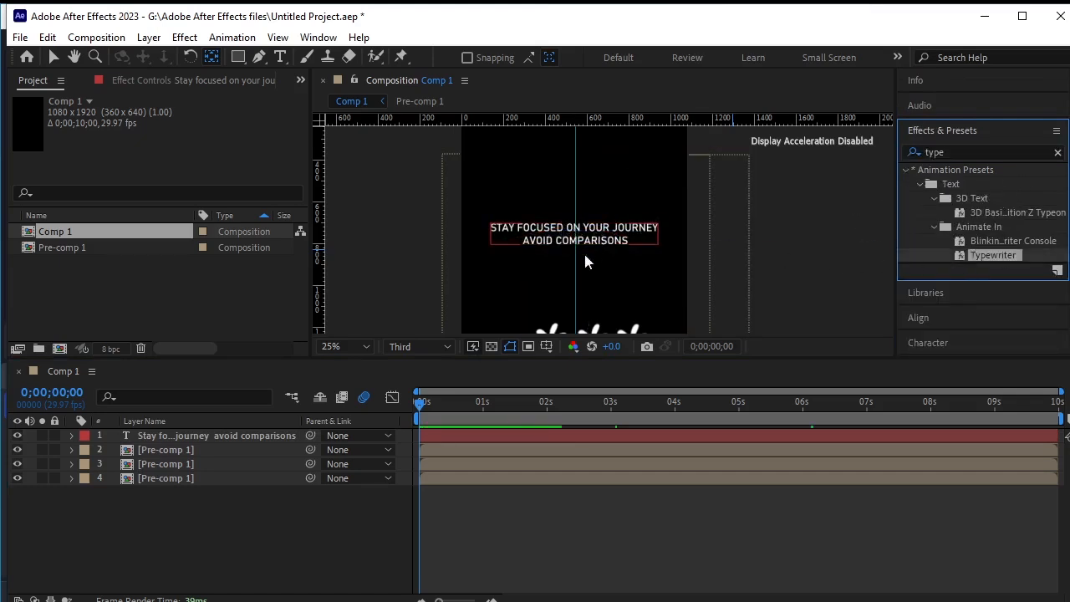
left_click(330, 537)
key("space")
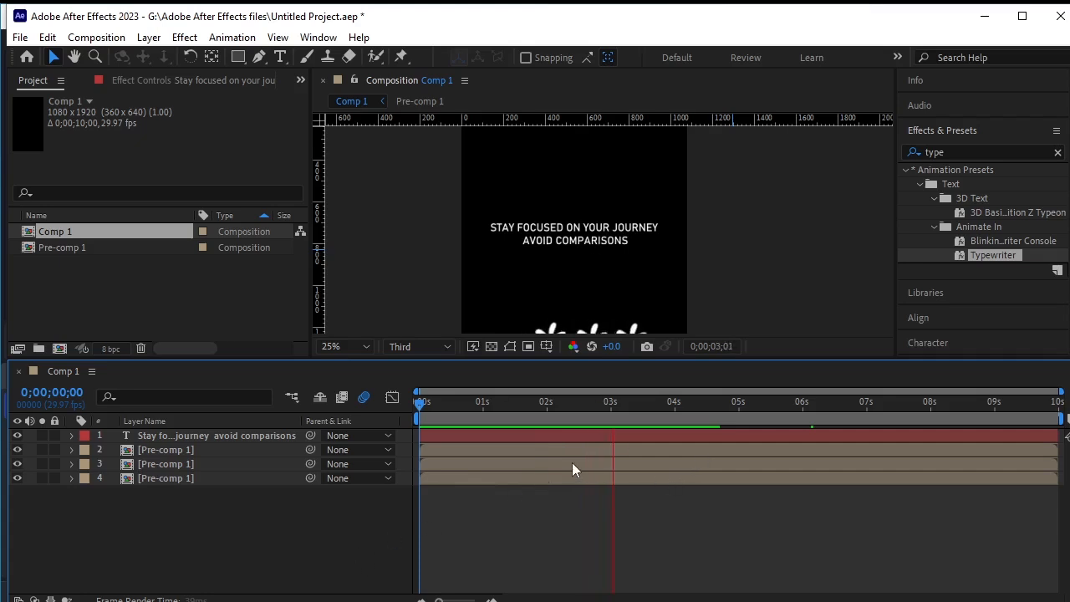
key("space")
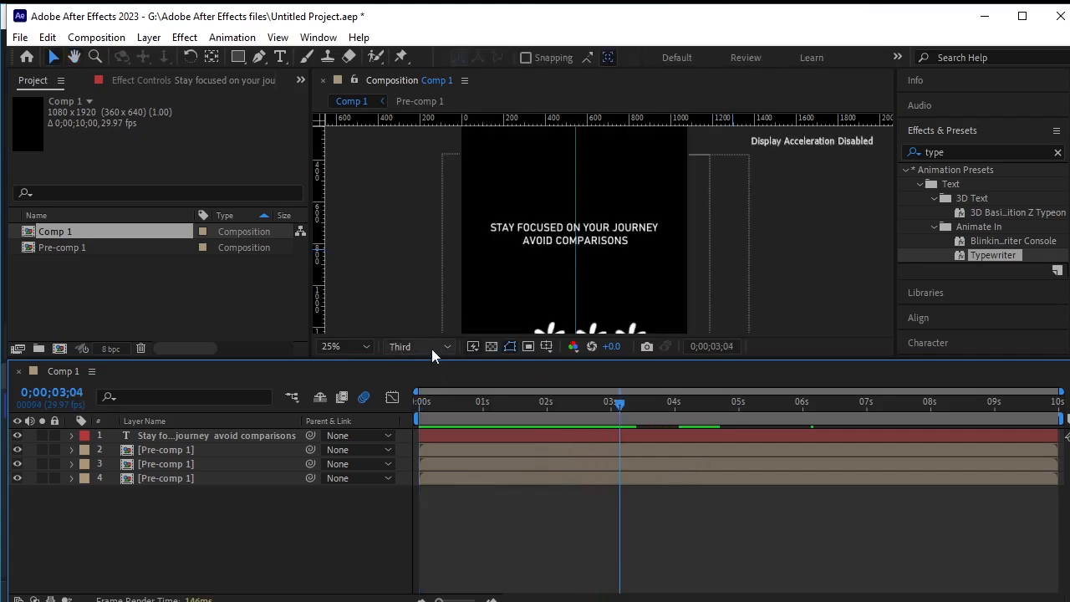
Scale all three flower pre-comp layers together to 72%.
left_click_drag(433, 358, 425, 461)
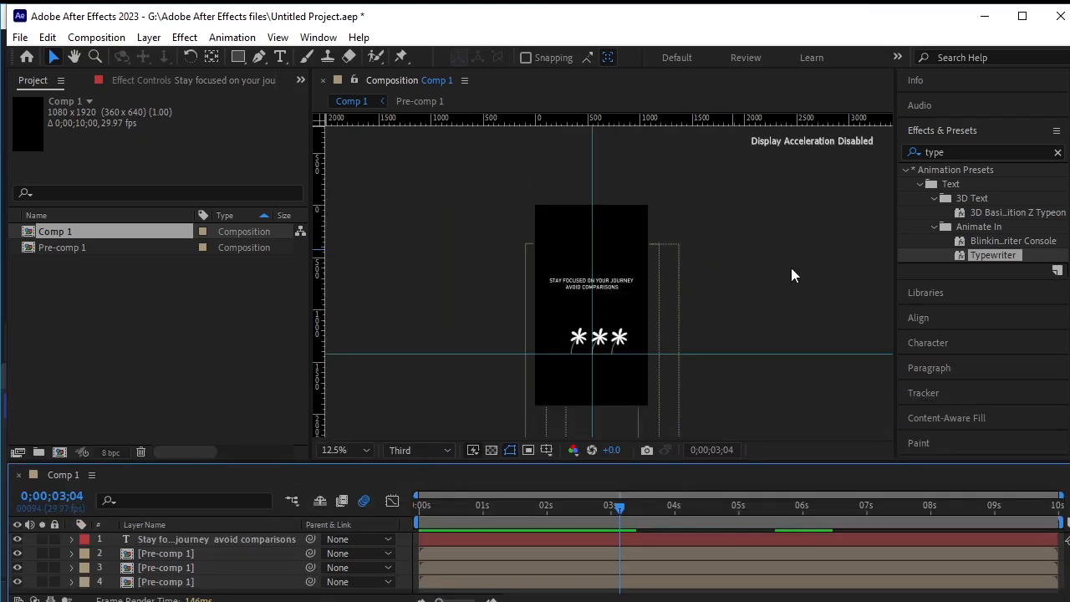
key("comma")
left_click(749, 308)
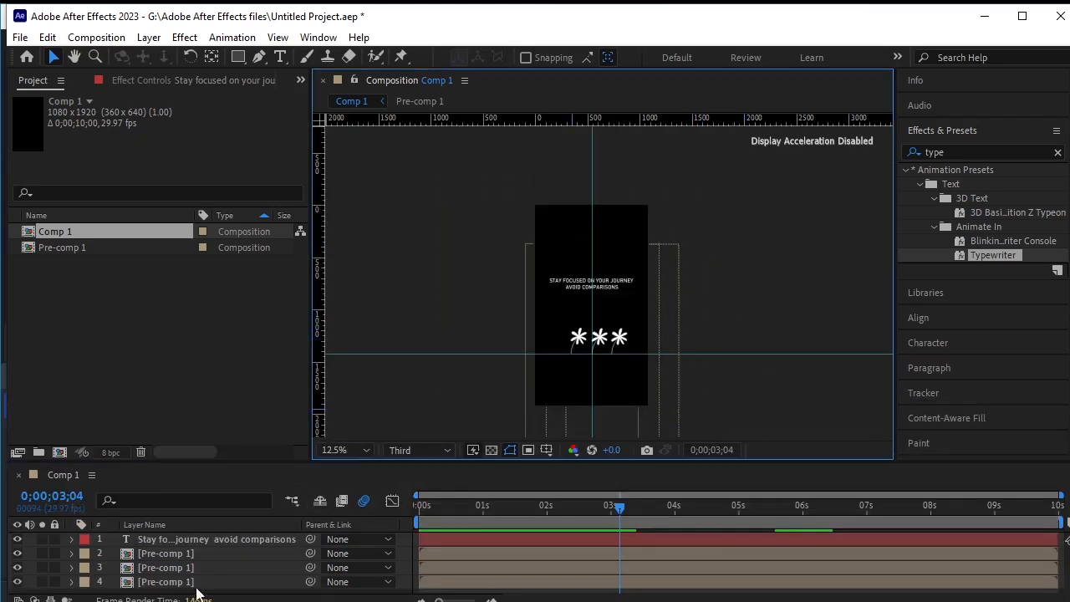
left_click(206, 554)
left_click(210, 584, "shift")
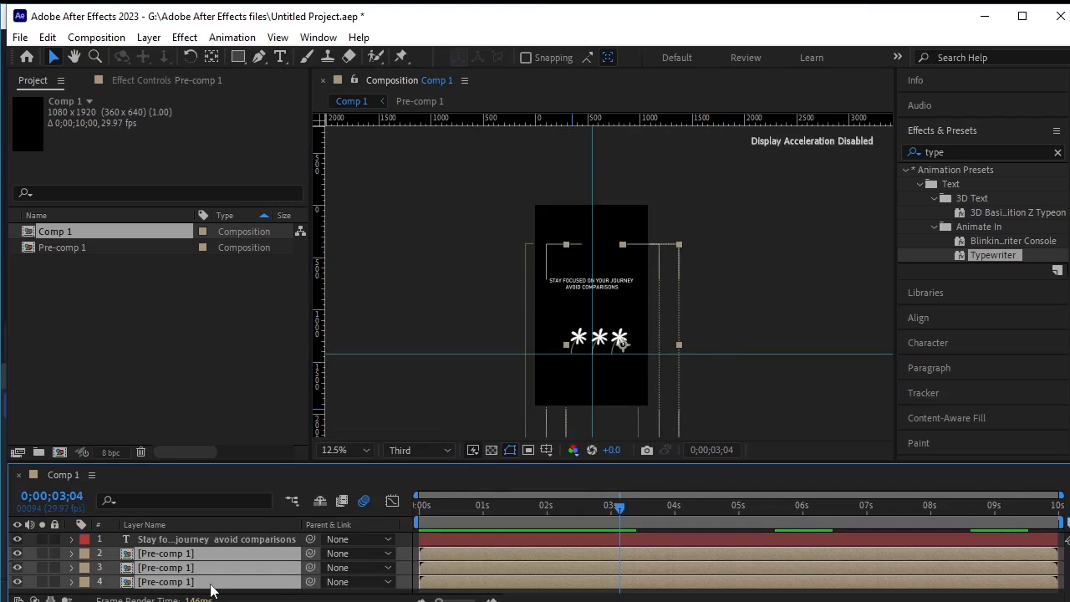
key("s")
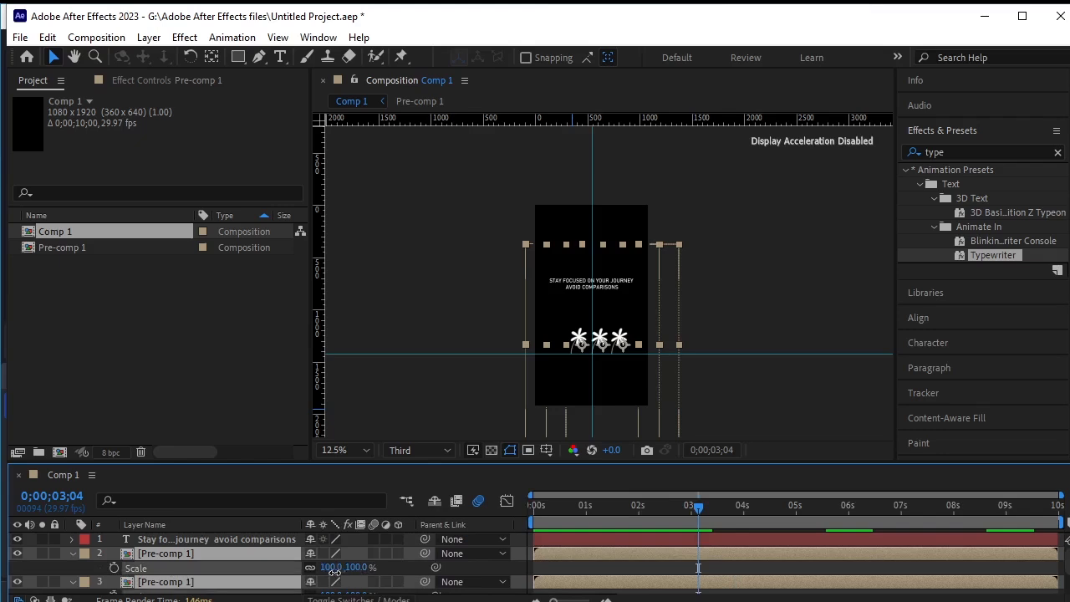
left_click_drag(333, 570, 325, 570)
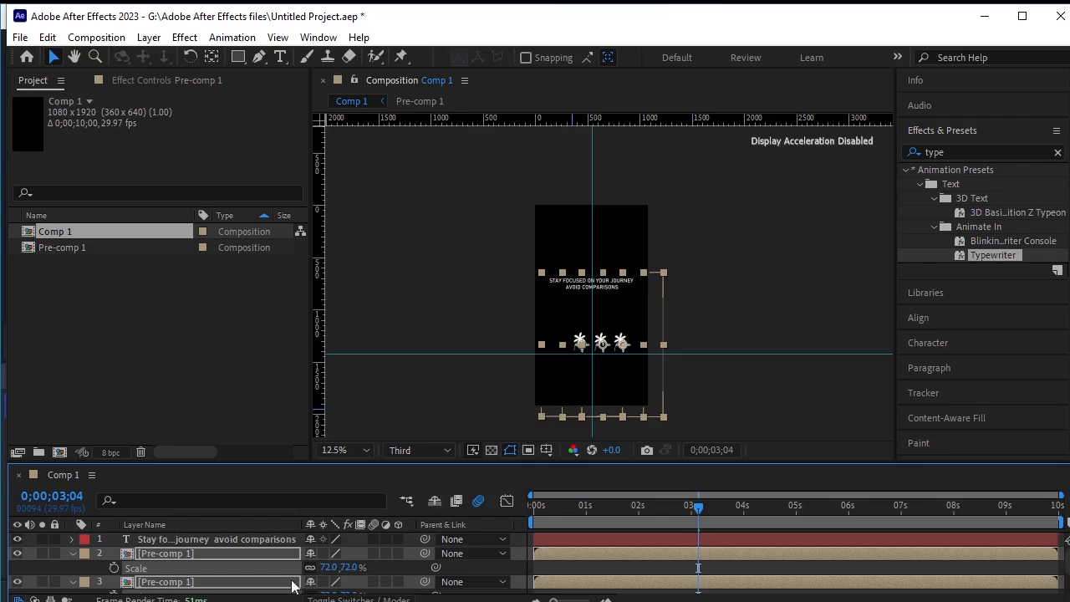
Pre-compose the three selected flower layers into one new composition, moving all attributes into it.
left_click(72, 553)
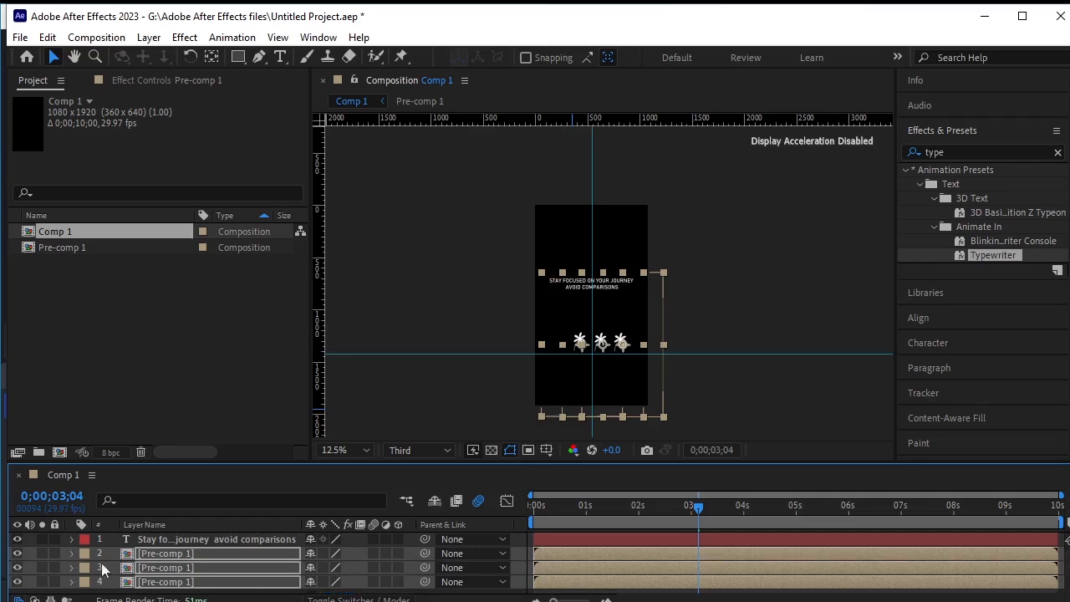
left_click(149, 37)
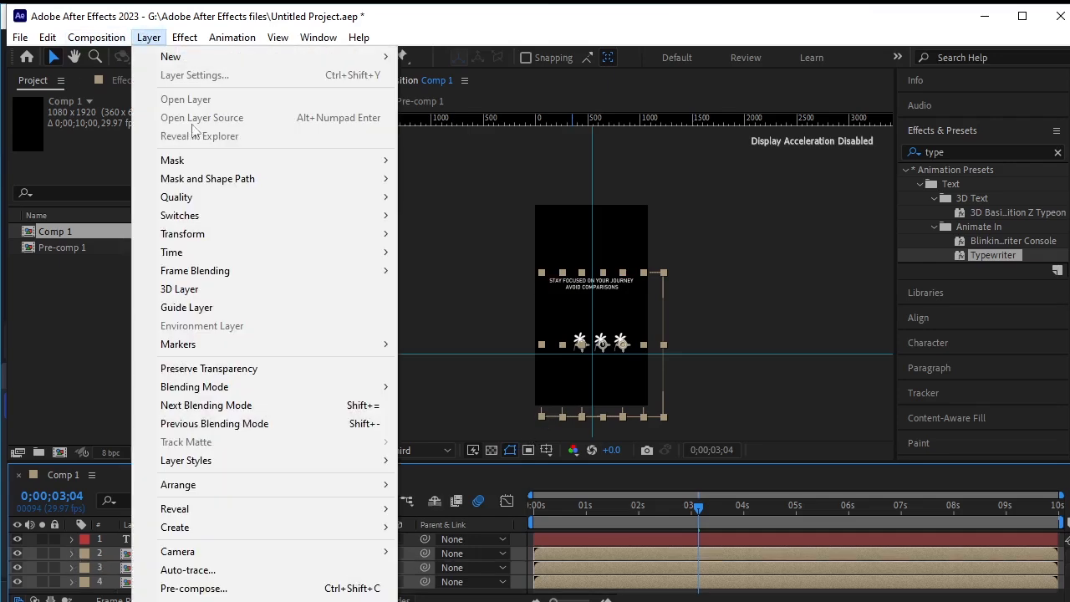
left_click(276, 589)
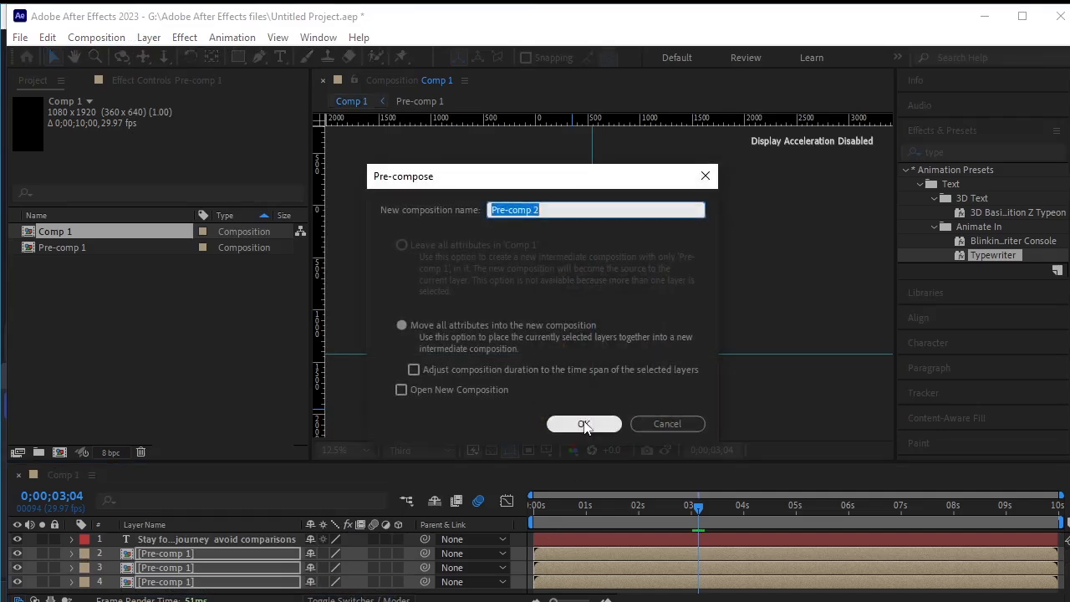
left_click(583, 422)
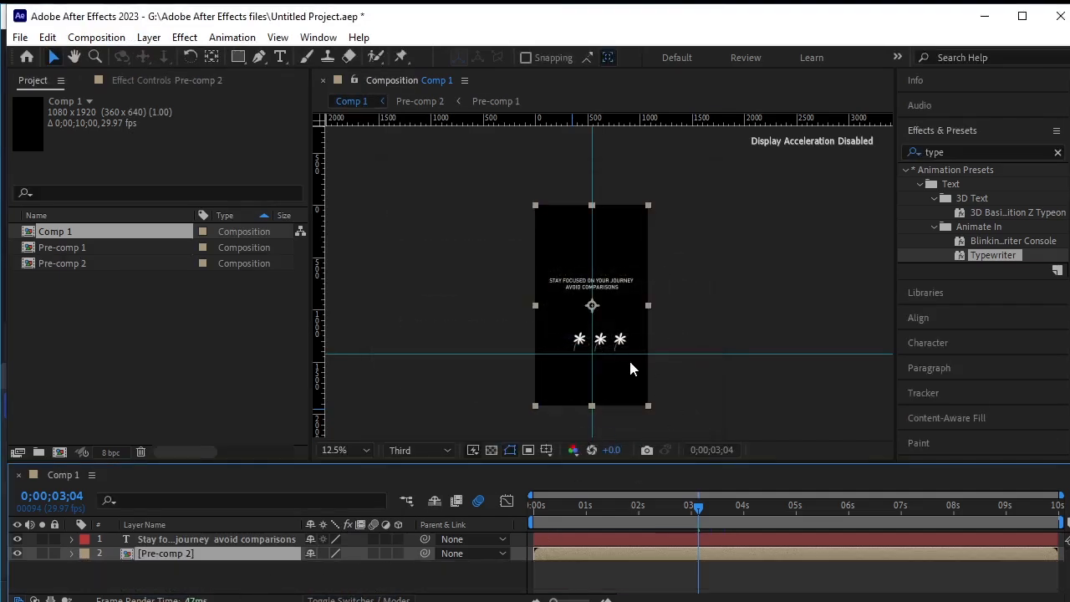
left_click(215, 584)
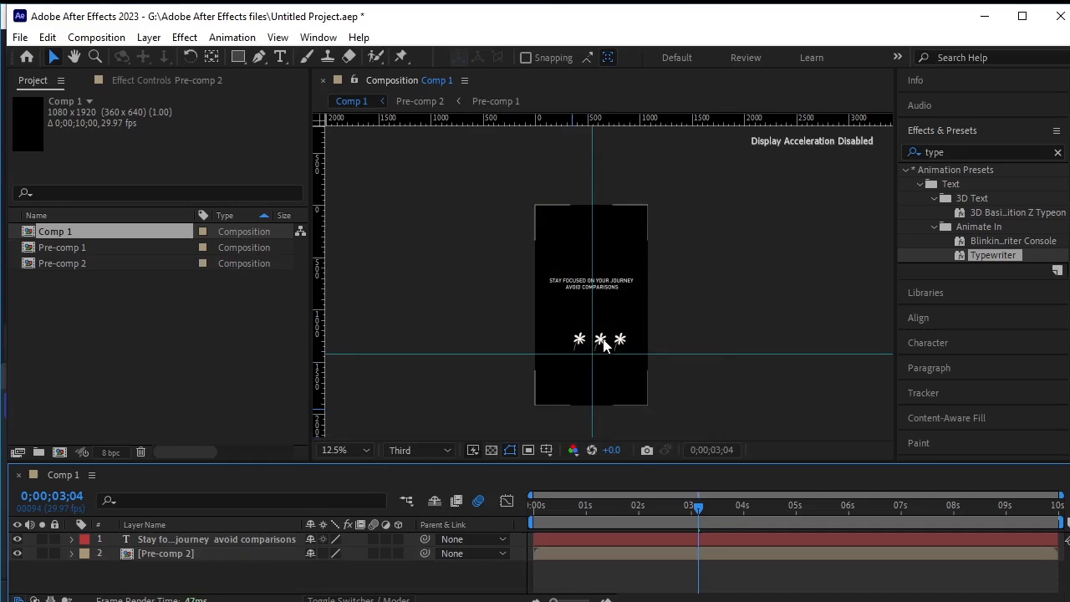
Move the grouped flowers up close beneath the quote and nudge them slightly left and up to centre the row.
left_click_drag(604, 345, 597, 317)
key("Up")
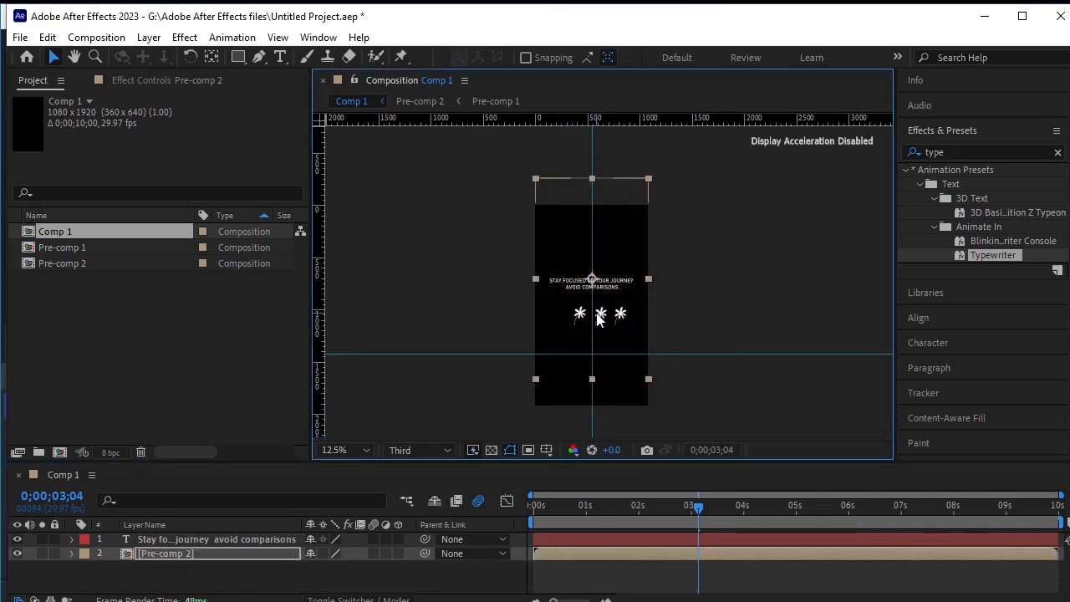
key("Left")
key("Left")
key("Left")
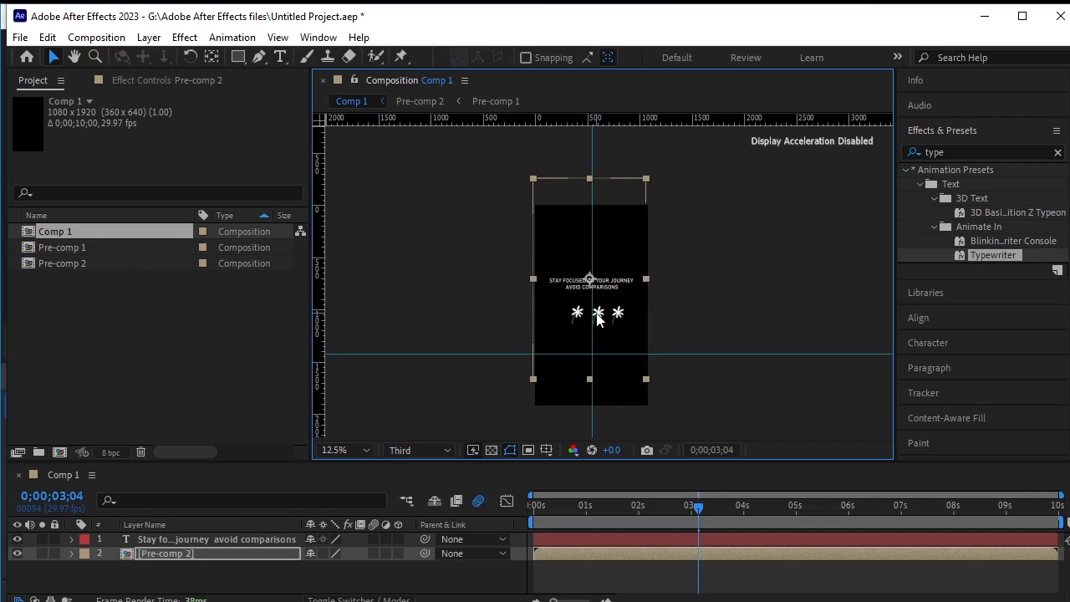
key("Left")
key("Up")
key("Up")
key("Up")
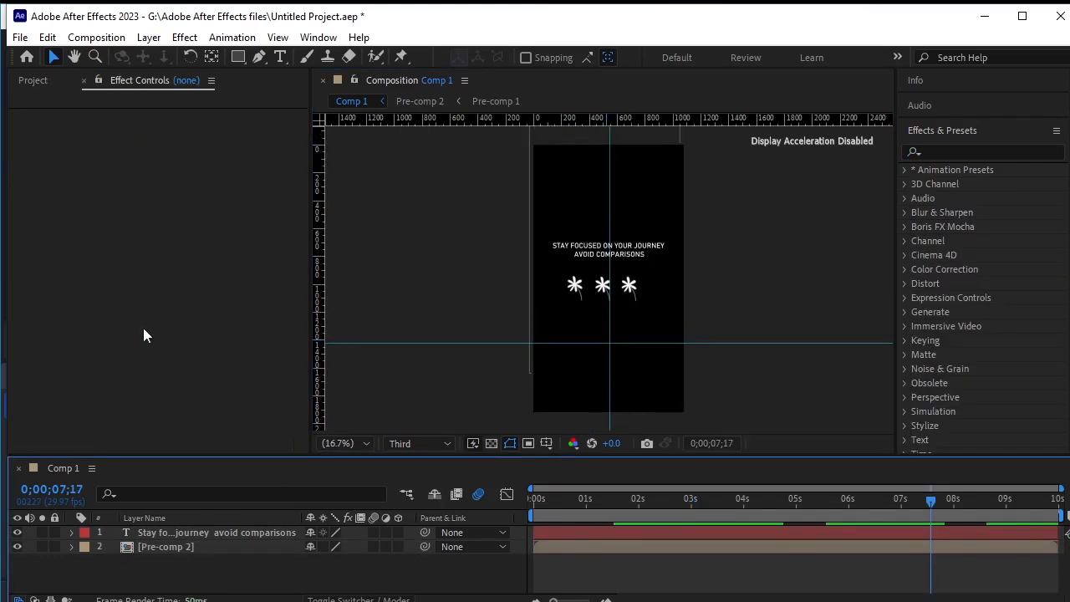
Add a text layer below the flowers reading "embrace your growth".
left_click(280, 57)
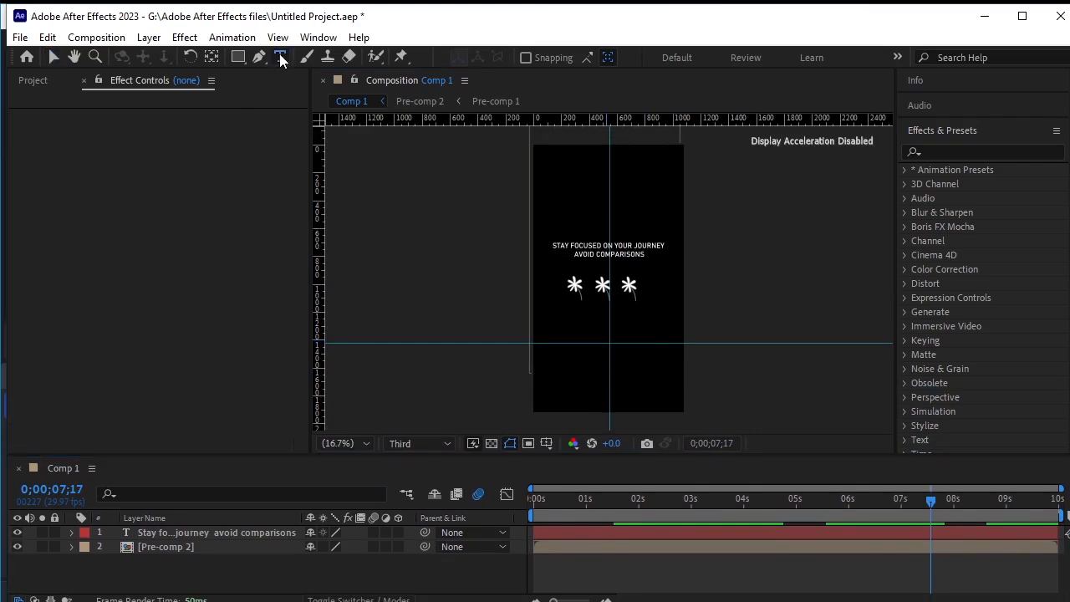
left_click(566, 314)
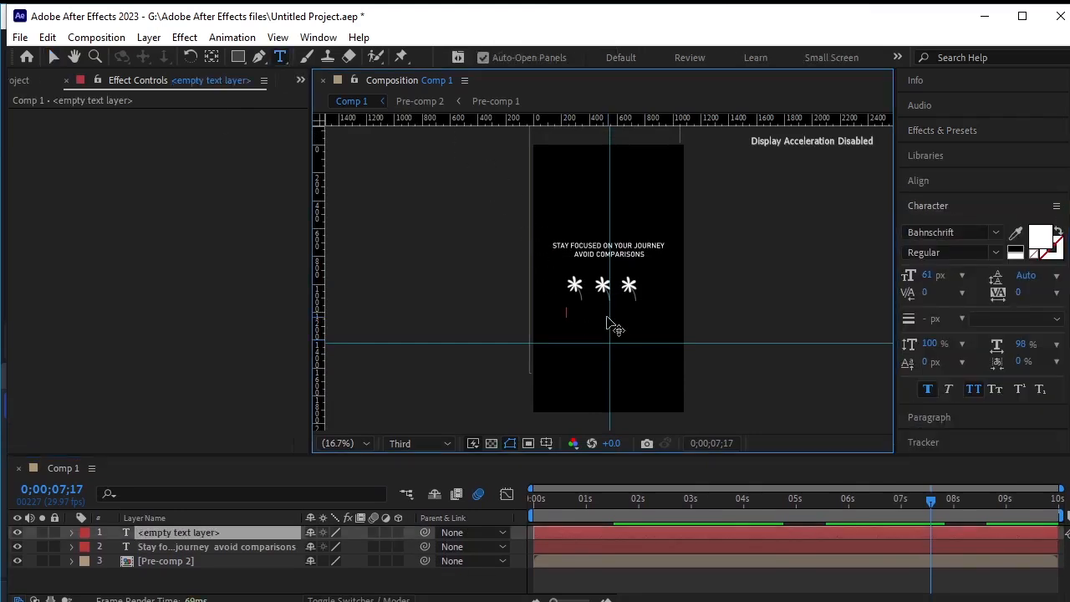
type("embrace your growth")
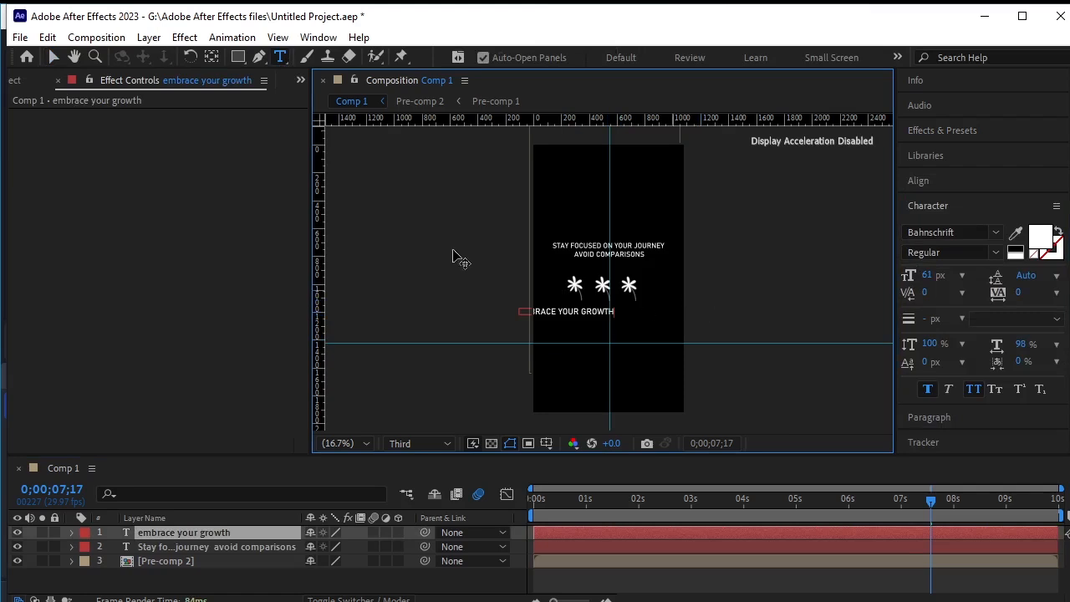
left_click(53, 57)
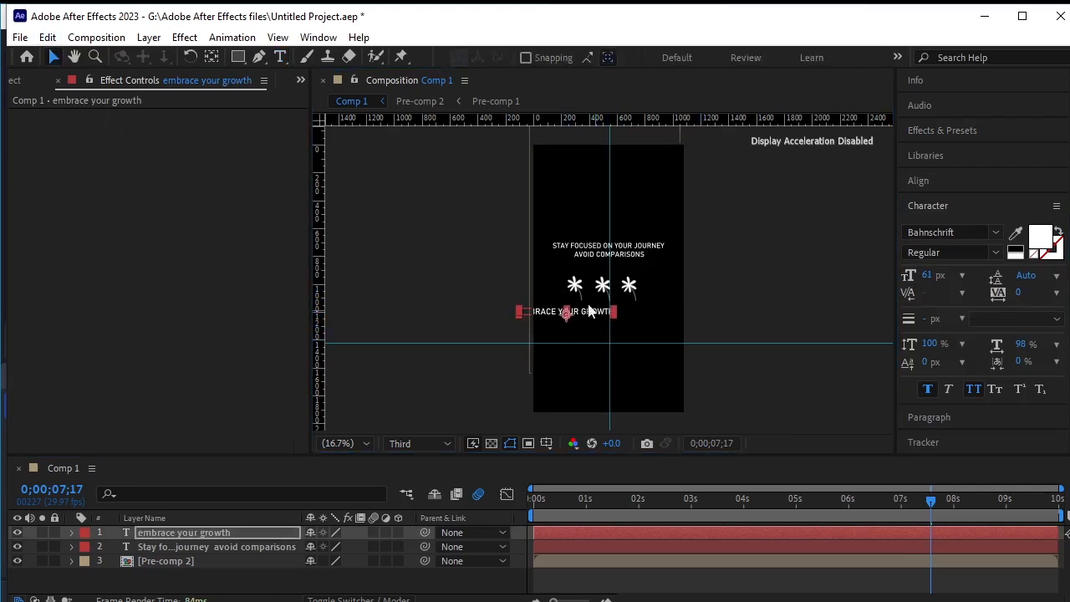
Centre the "embrace your growth" text layer horizontally in the composition.
left_click(213, 57)
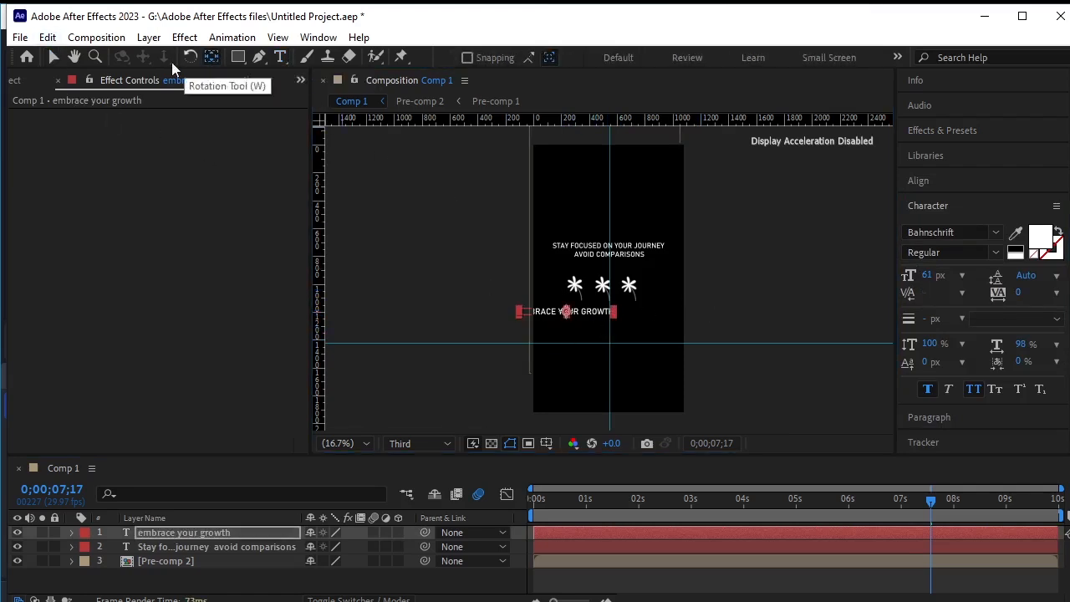
left_click(945, 181)
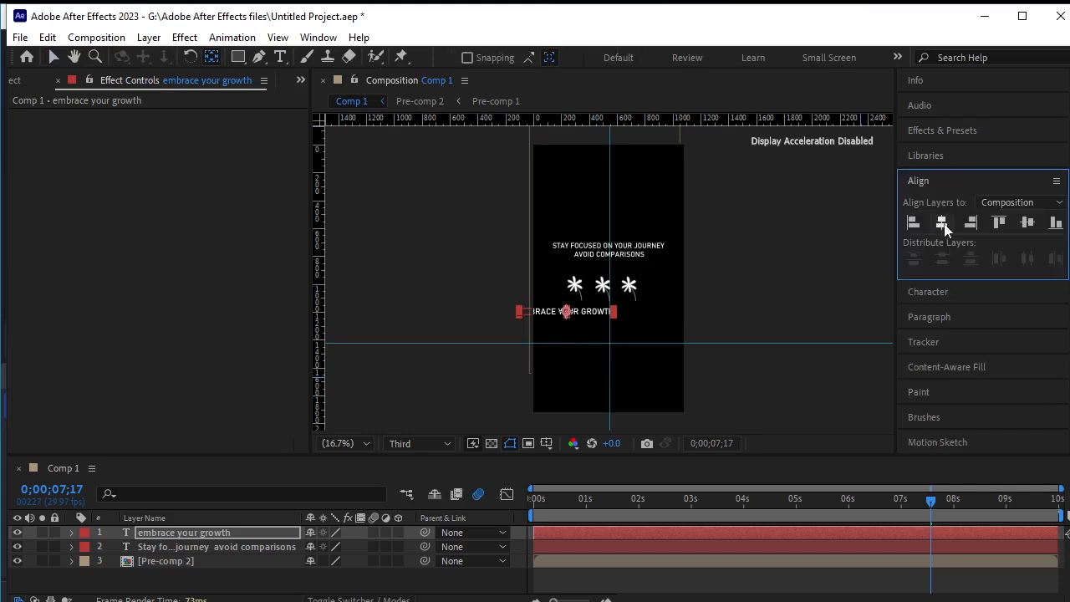
left_click(941, 222)
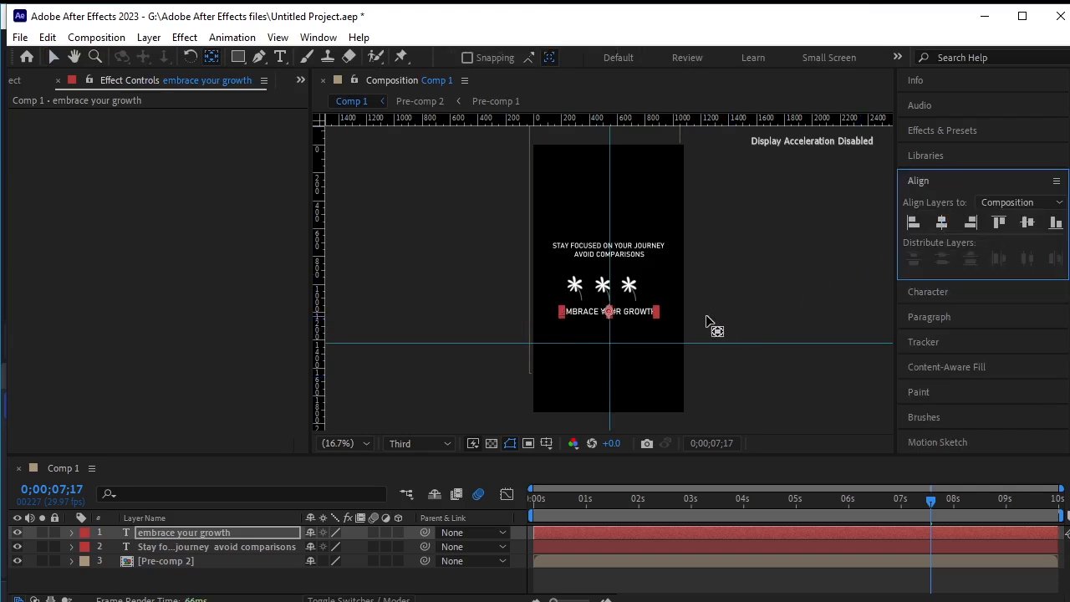
Set the font size of the "embrace your growth" text to 58 px.
scroll(619, 323, "up", 1)
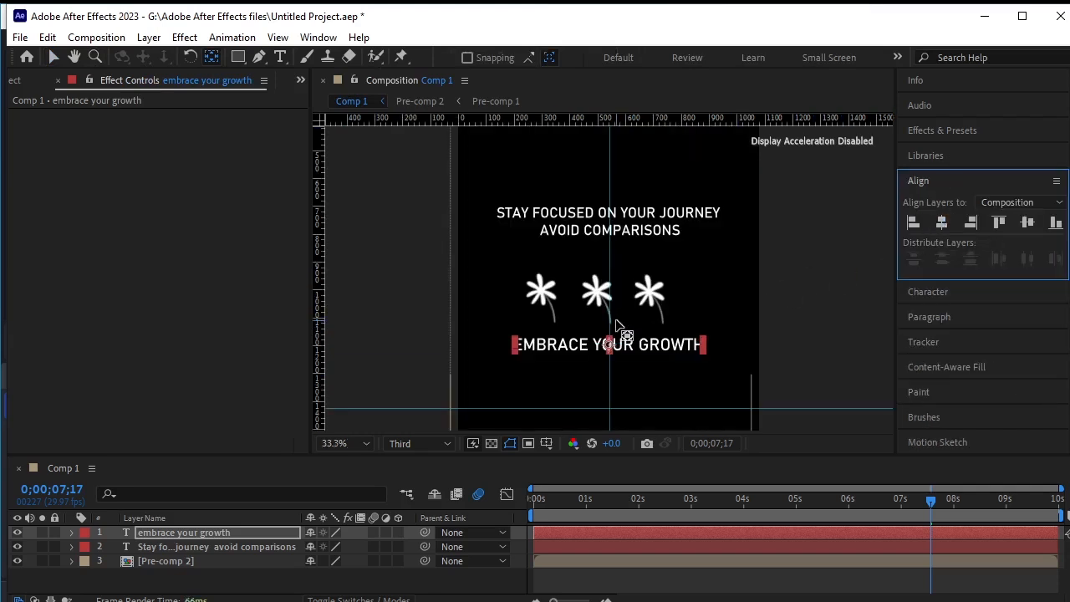
left_click(940, 292)
left_click(929, 277)
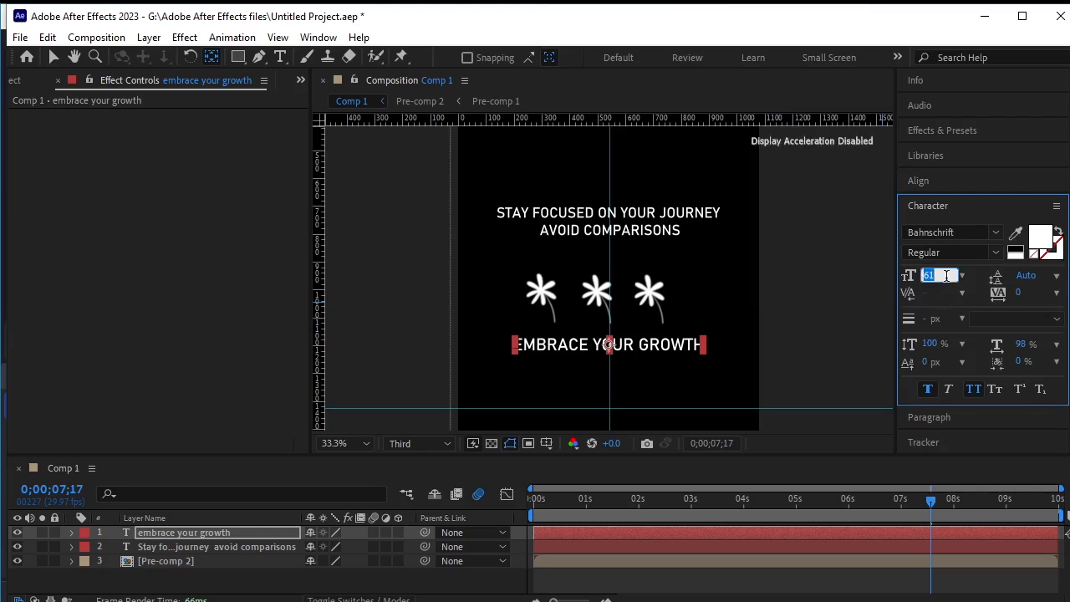
type("58")
key("Return")
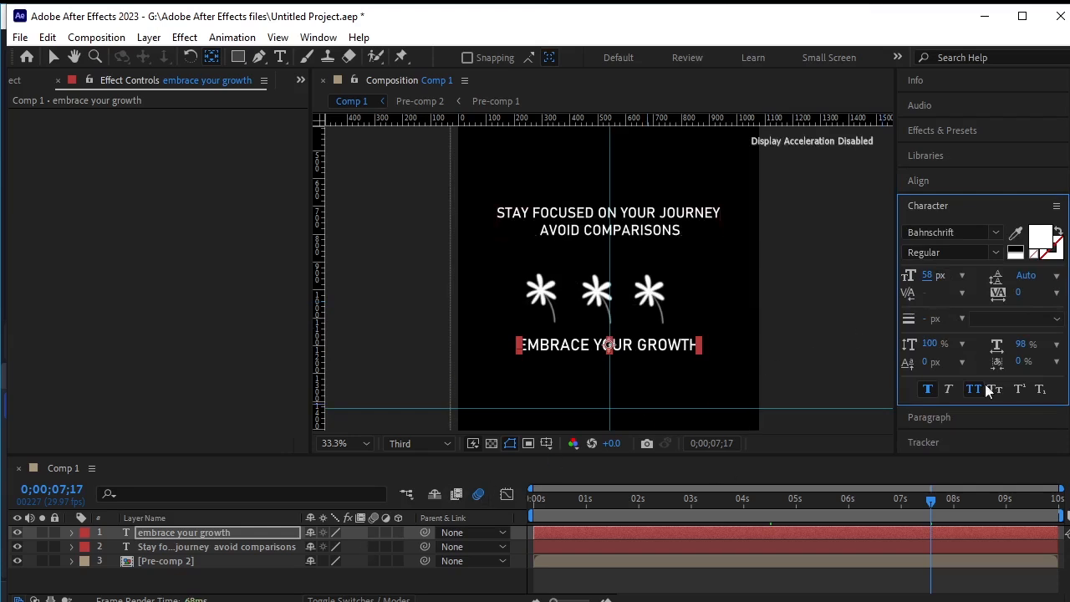
Apply the 3D Tumble Words Forward text preset to the "embrace your growth" layer, starting at 0;00;02;23.
left_click(976, 130)
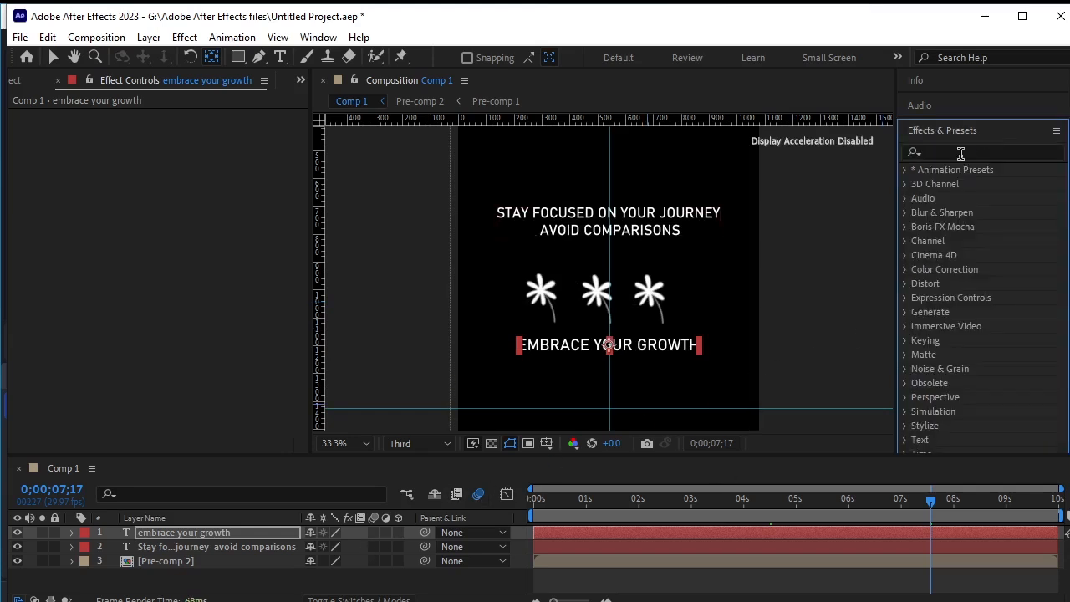
left_click(904, 170)
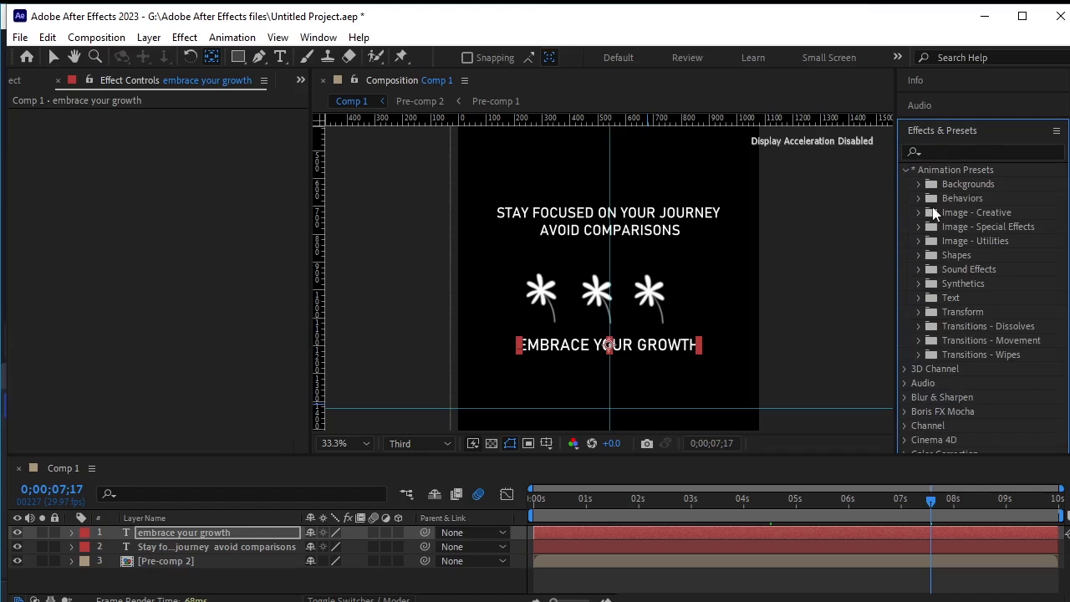
left_click(919, 299)
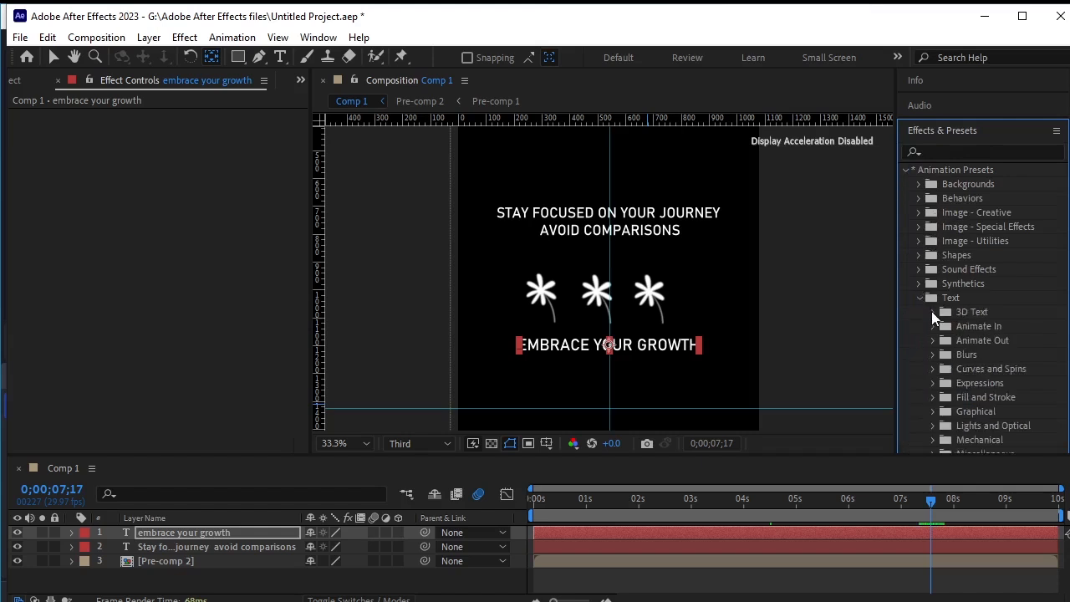
left_click(934, 317)
scroll(968, 279, "down", 5)
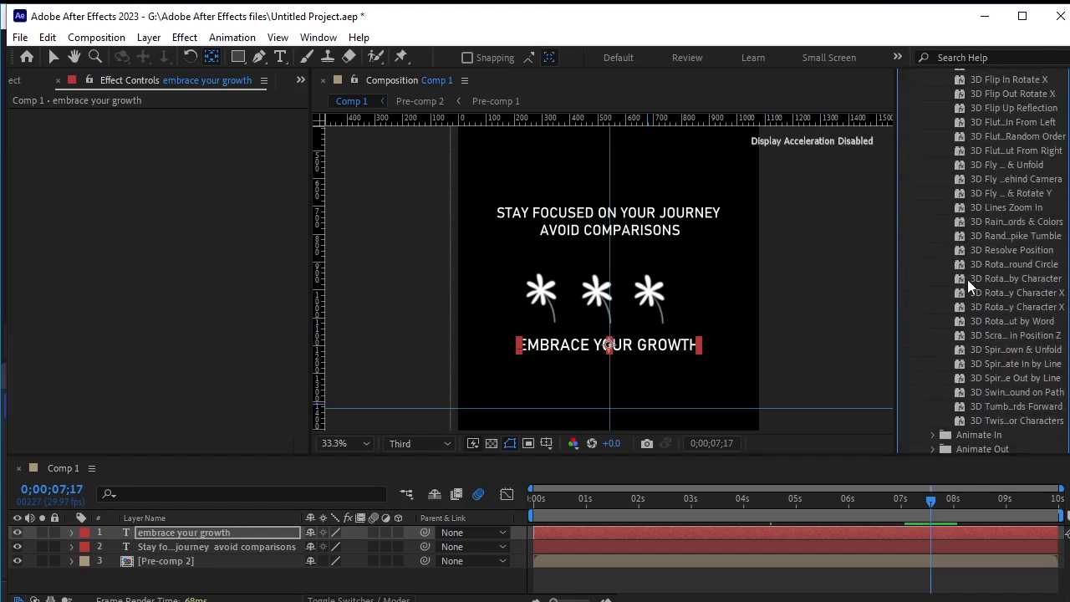
left_click_drag(990, 406, 504, 509)
key("space")
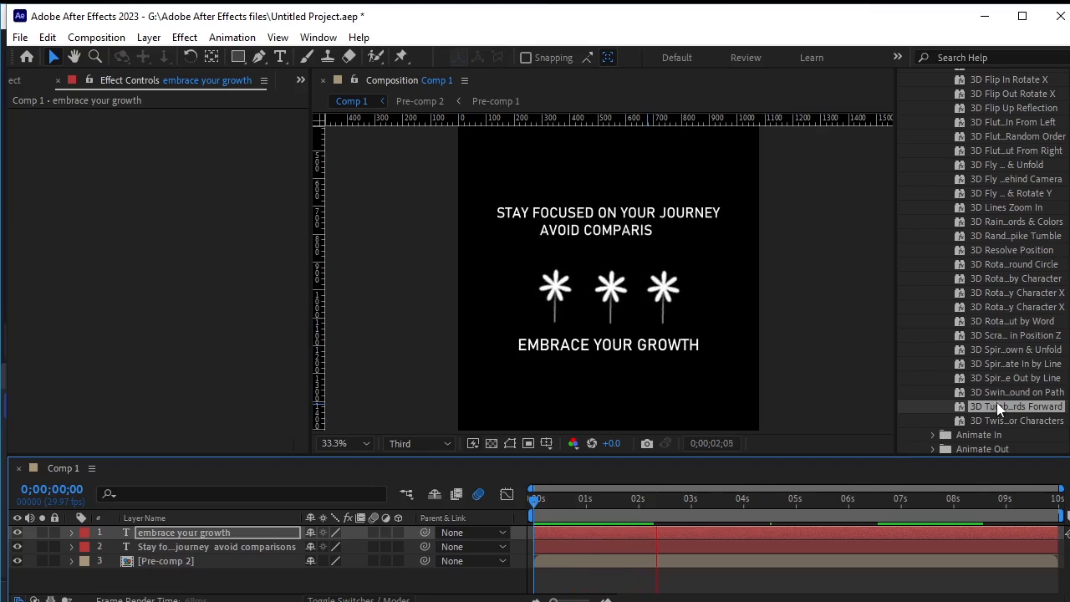
key("space")
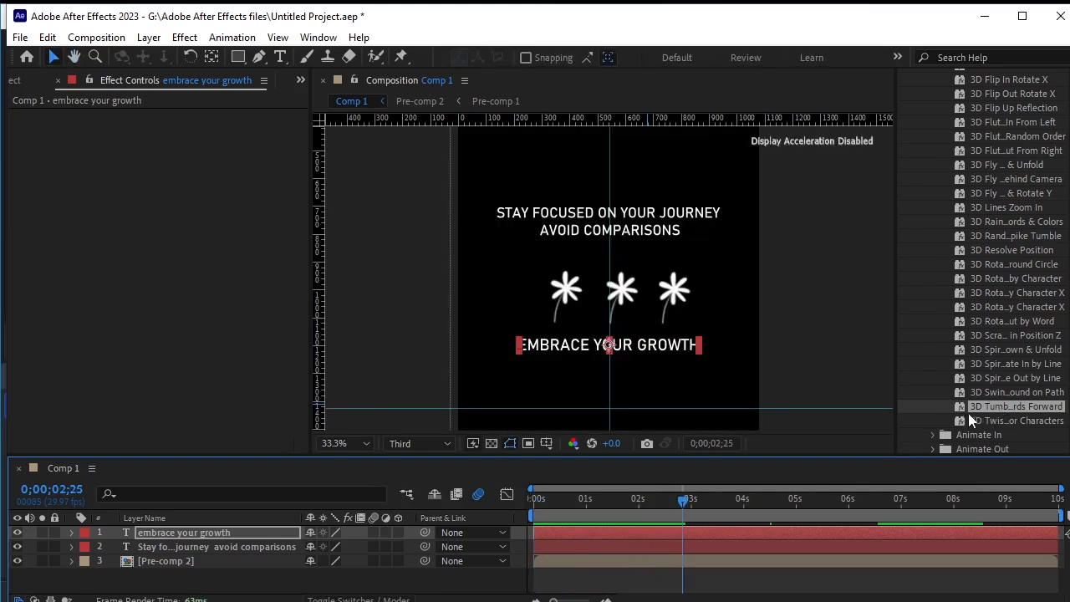
left_click_drag(684, 498, 660, 519)
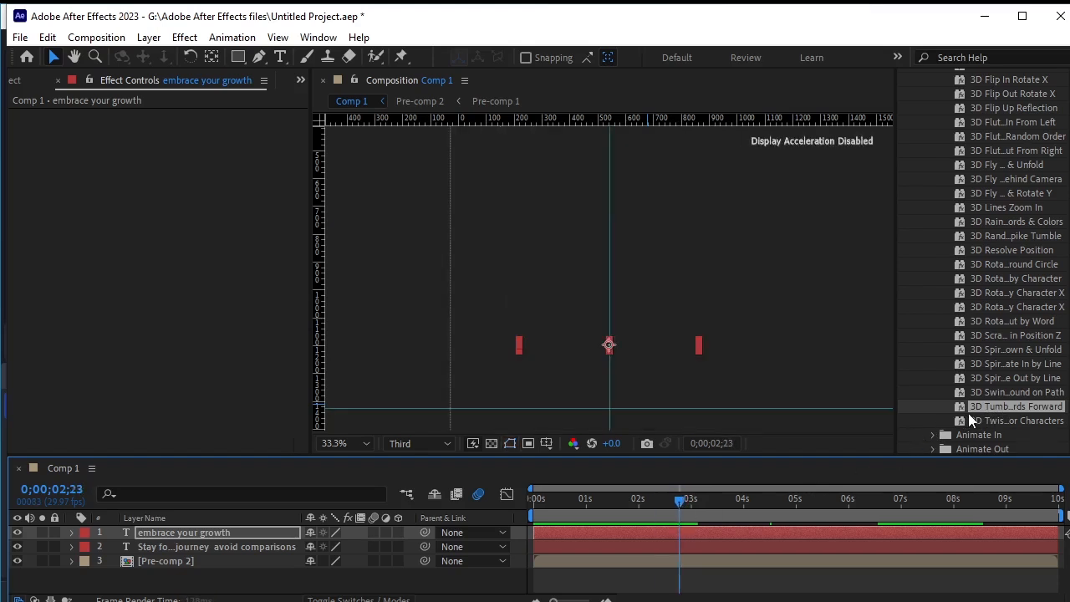
left_click_drag(1016, 406, 641, 356)
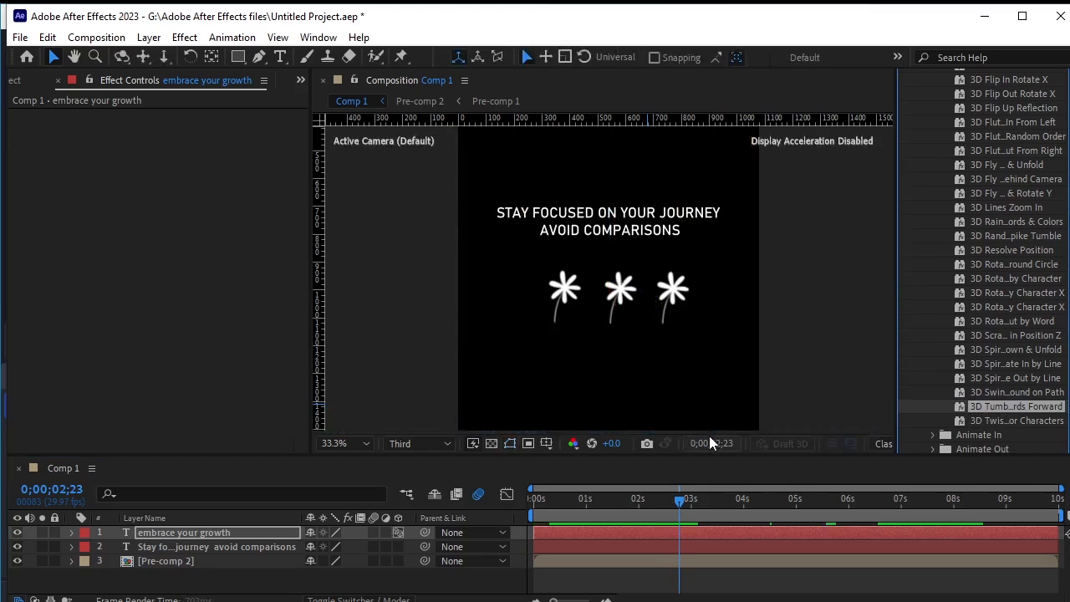
Preview the closing text's tumble-in animation from 0;00;02;23.
key("space")
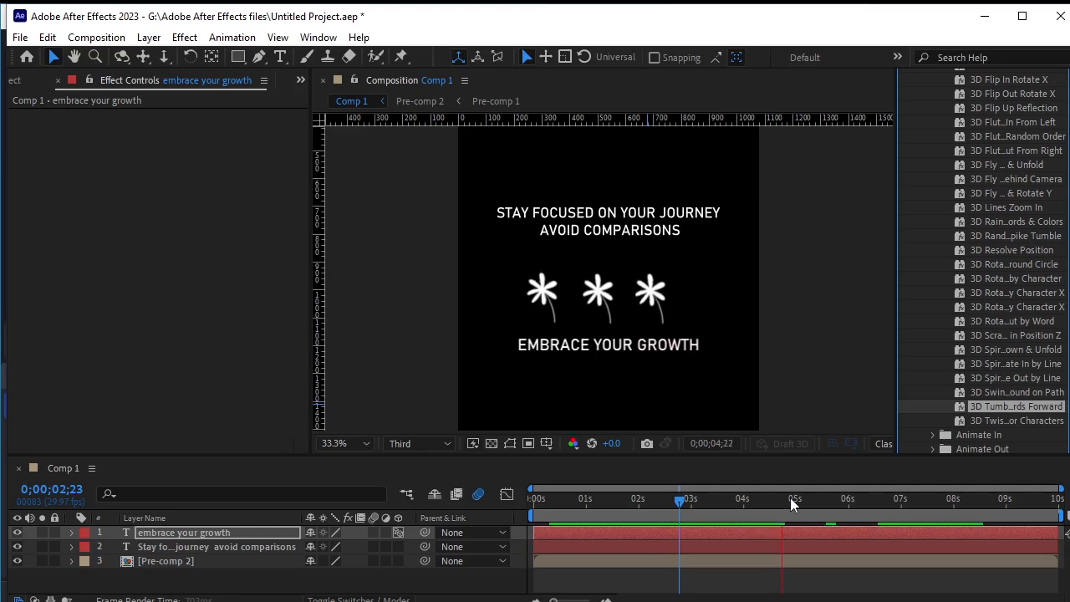
left_click(266, 535)
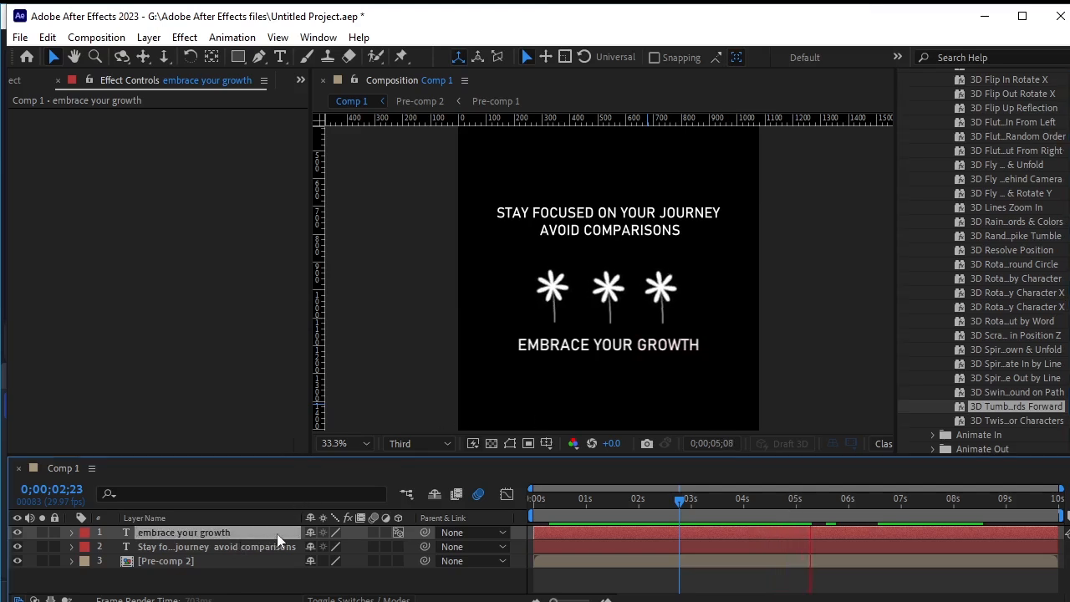
left_click(365, 583)
Nudge the "embrace your growth" text down to widen its gap below the flowers, and return the playhead to 0;00;00;00.
left_click(202, 531)
key("space")
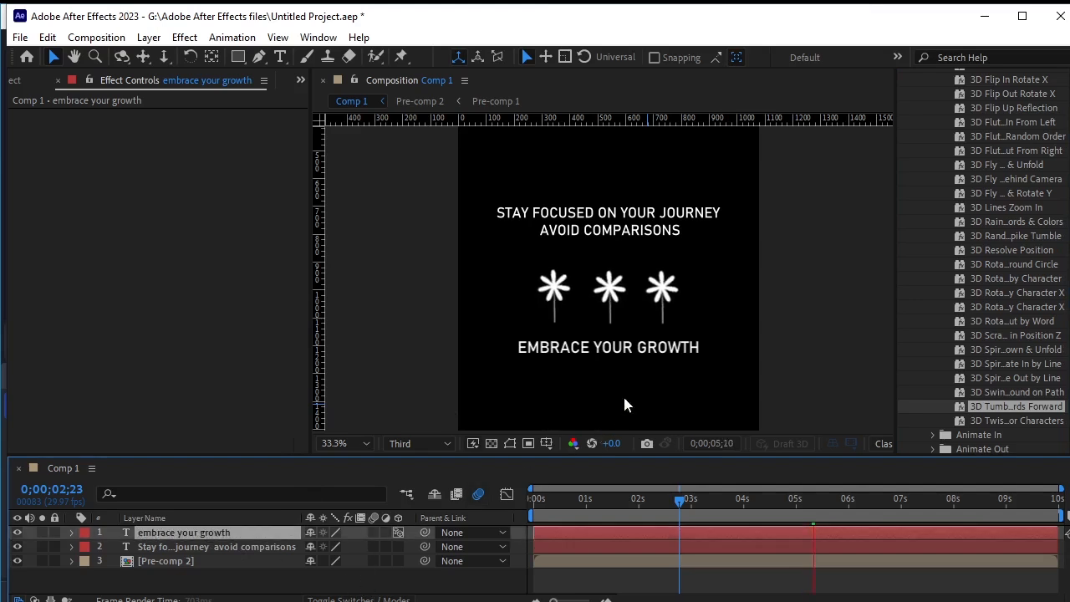
key("space")
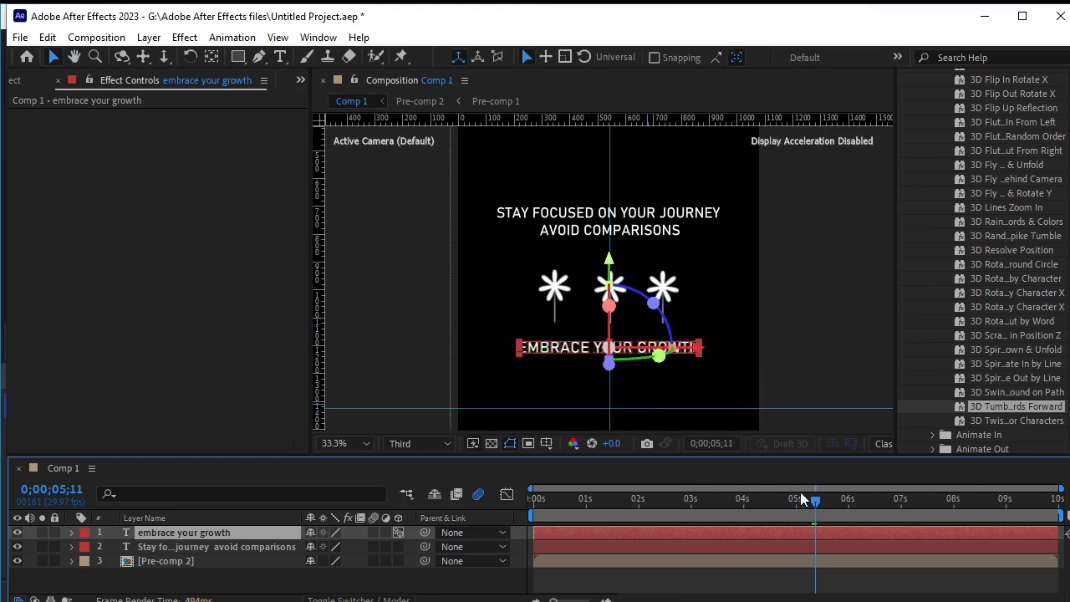
key("Down")
key("Down")
key("Down")
key("Down")
key("Down")
key("Down")
key("Down")
key("Down")
key("Down")
key("Down")
key("Down")
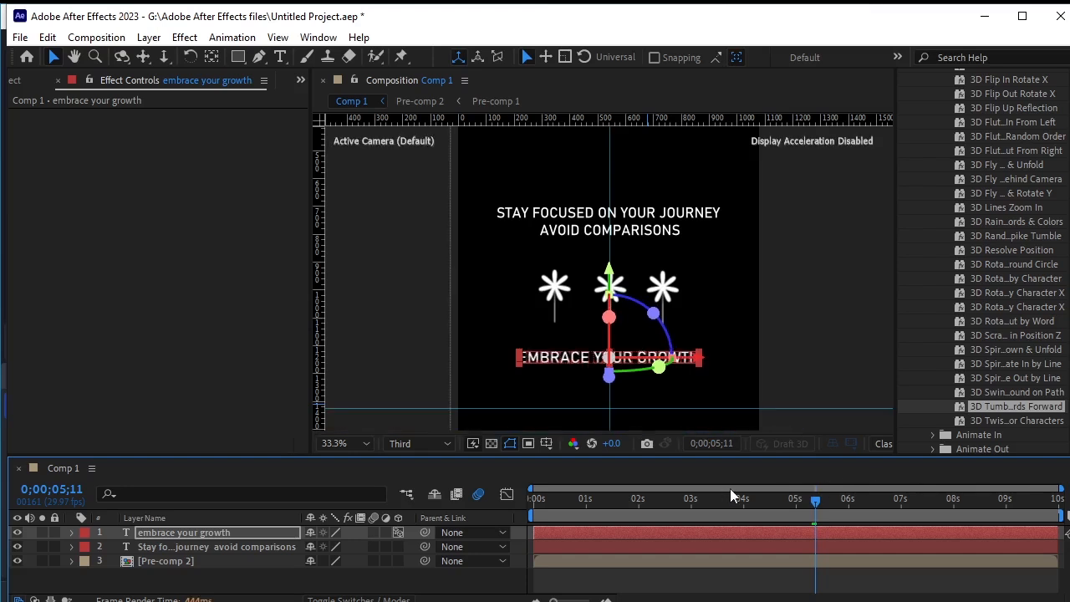
left_click_drag(796, 505, 325, 516)
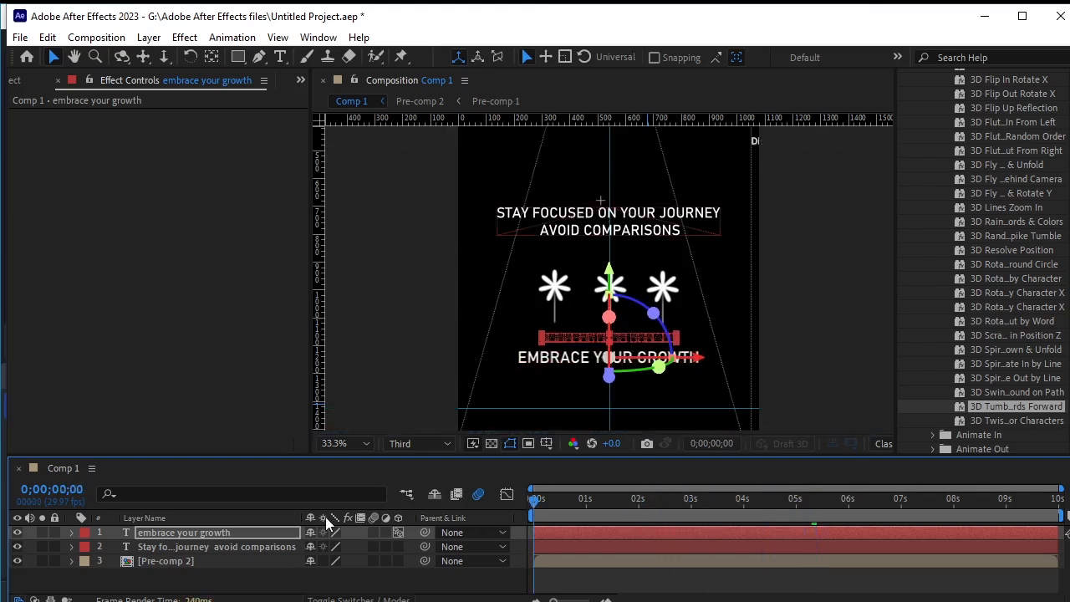